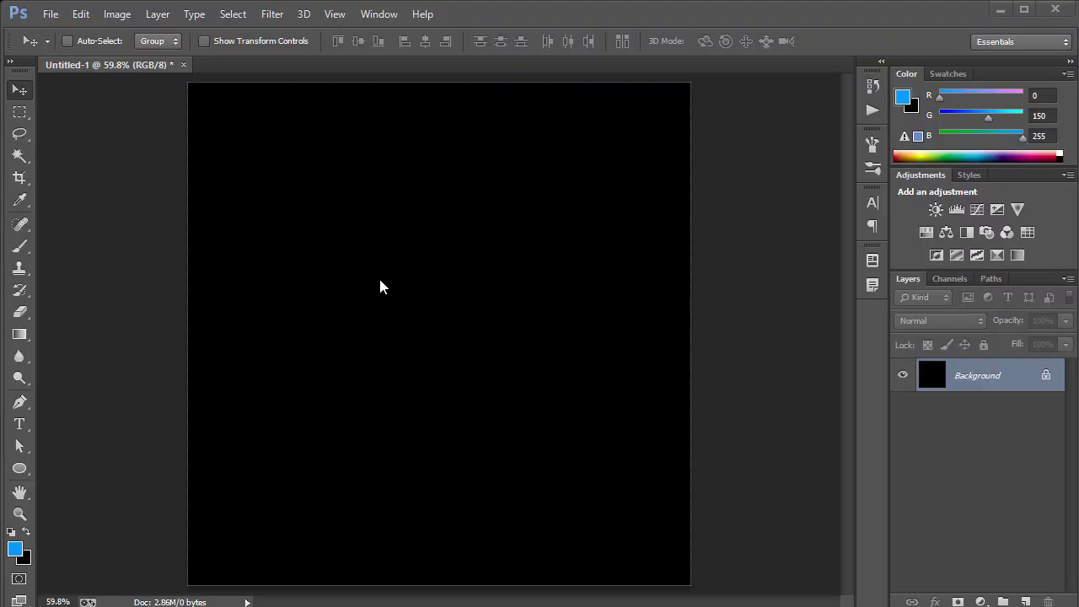
Add a blue text layer with the letter "N" near the middle of the black canvas.
{"action": "left_click", "coordinate": [21, 426]}
{"action": "left_click", "coordinate": [401, 332]}
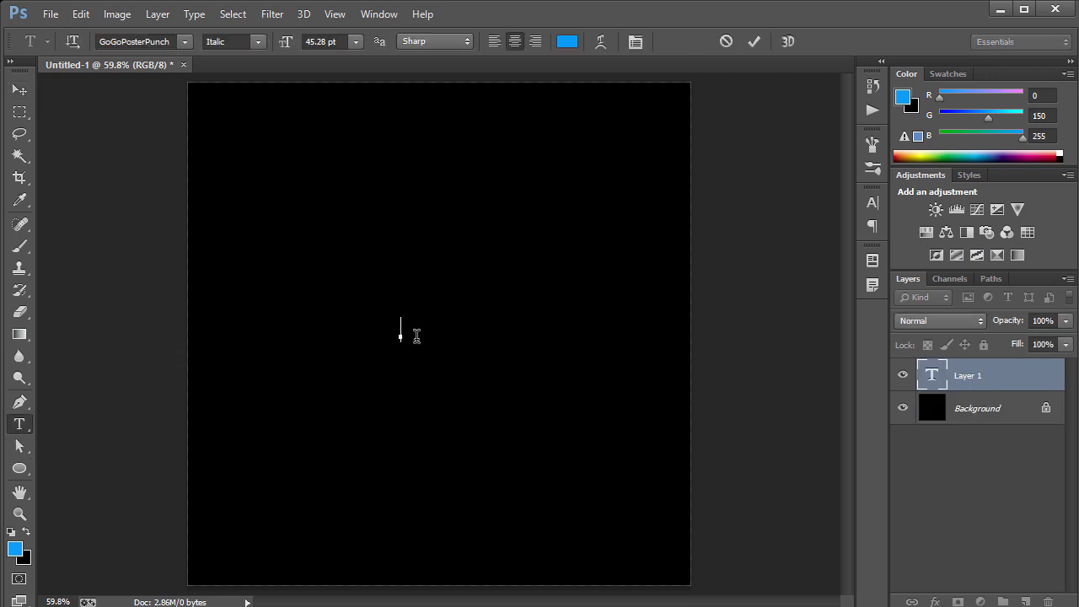
{"action": "type", "text": "N"}
{"action": "left_click", "coordinate": [20, 89]}
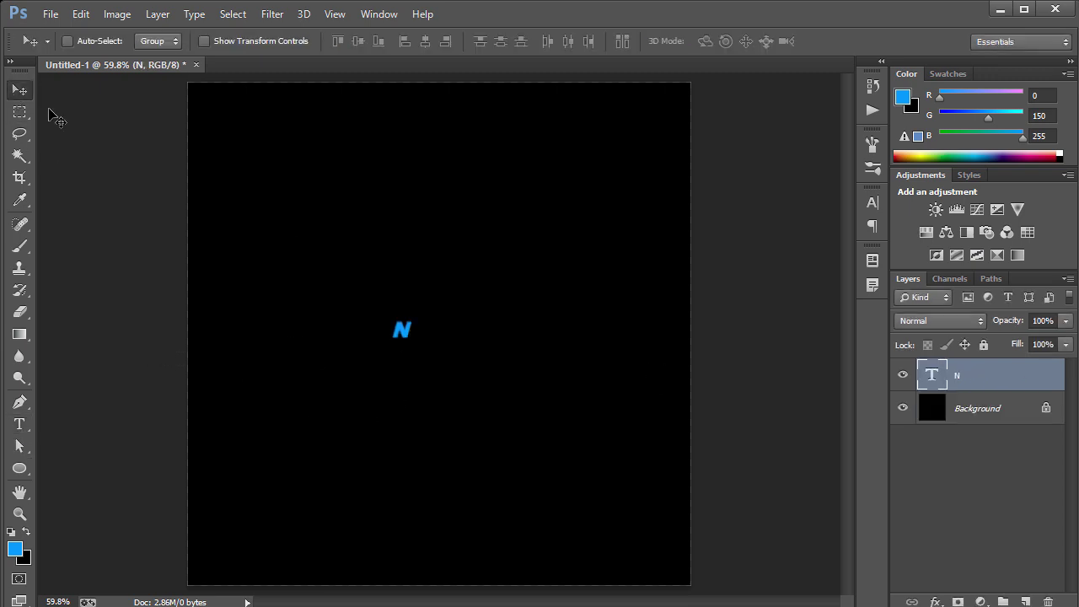
Enlarge the letter N to roughly half the canvas height and centre it horizontally and vertically on the canvas.
{"action": "key", "text": "ctrl+t"}
{"action": "left_click_drag", "start_coordinate": [414, 315], "coordinate": [545, 149]}
{"action": "key", "text": "Return"}
{"action": "key", "text": "ctrl+a"}
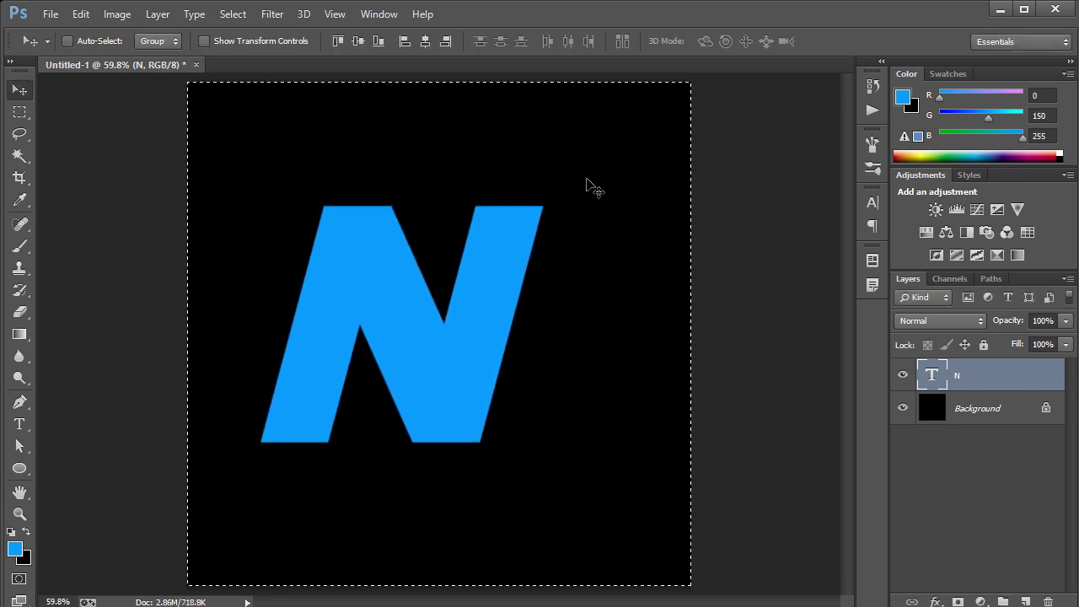
{"action": "left_click", "coordinate": [426, 41]}
{"action": "left_click", "coordinate": [354, 41]}
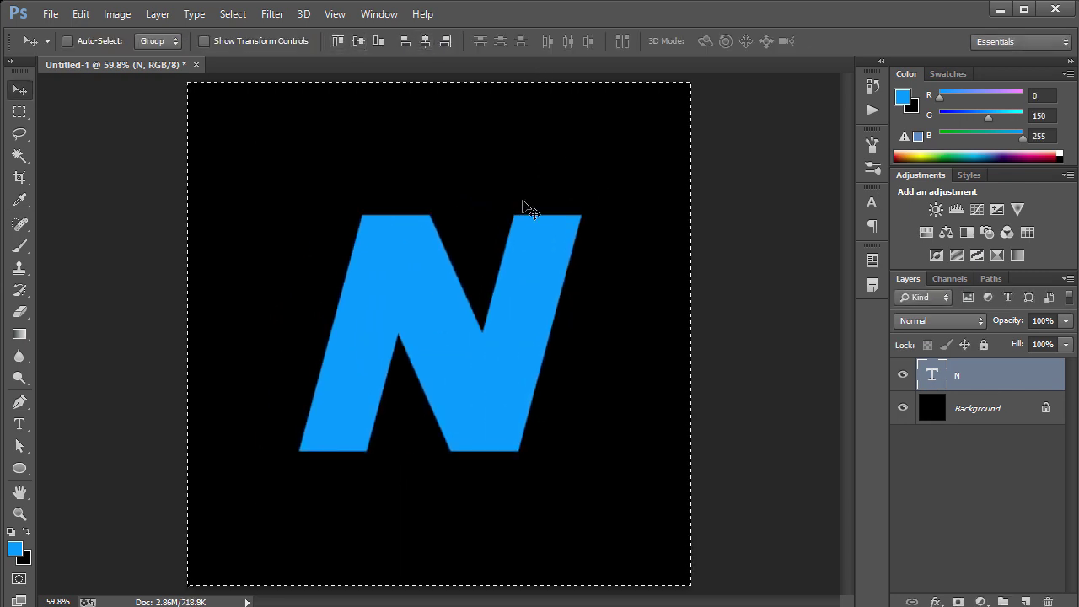
{"action": "key", "text": "ctrl+d"}
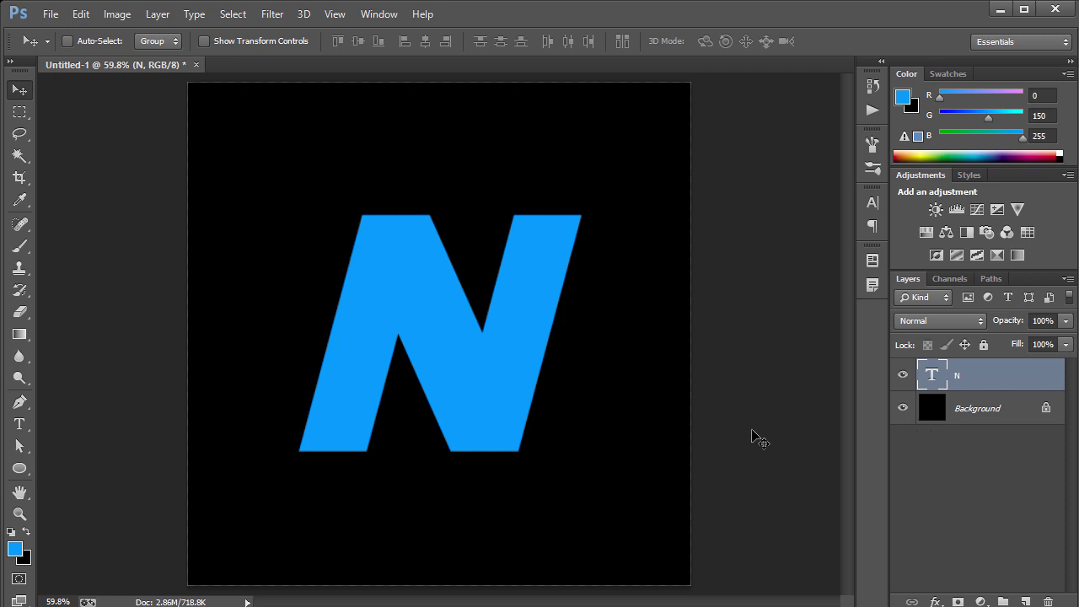
On a new layer, trace the N's right-hand slanted stem with a closed four-corner Pen path and convert it to a selection.
{"action": "left_click", "coordinate": [1025, 600]}
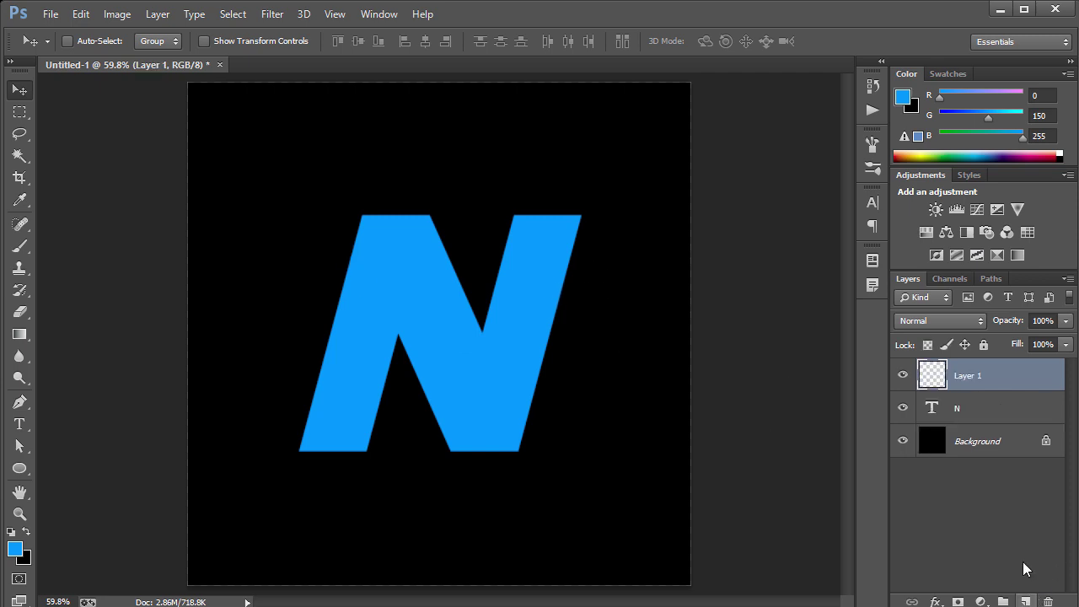
{"action": "key", "text": "ctrl+plus"}
{"action": "key", "text": "ctrl+plus"}
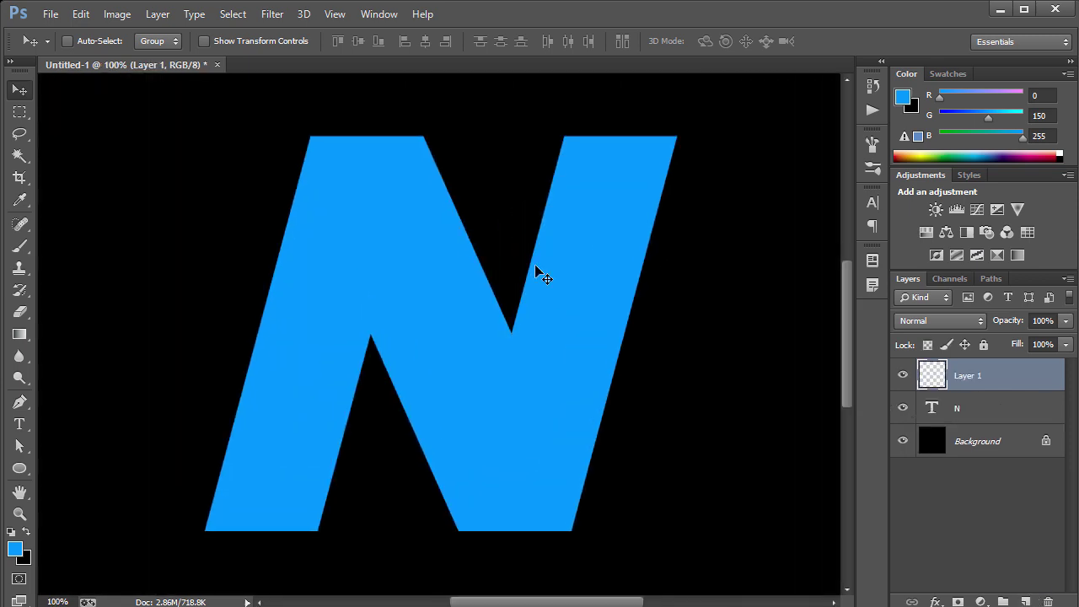
{"action": "key", "text": "p"}
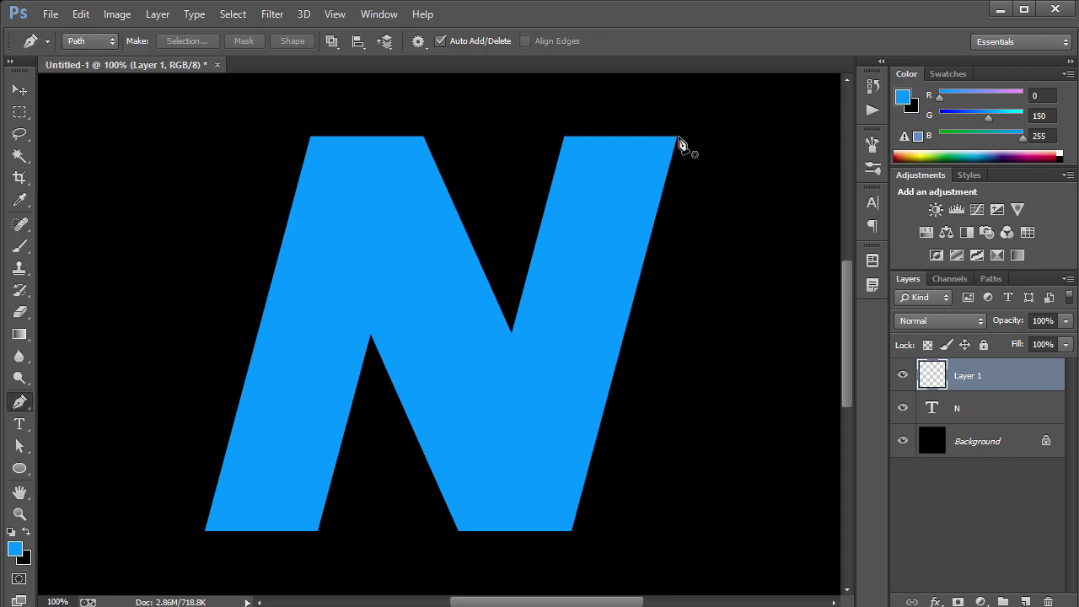
{"action": "left_click", "coordinate": [678, 136]}
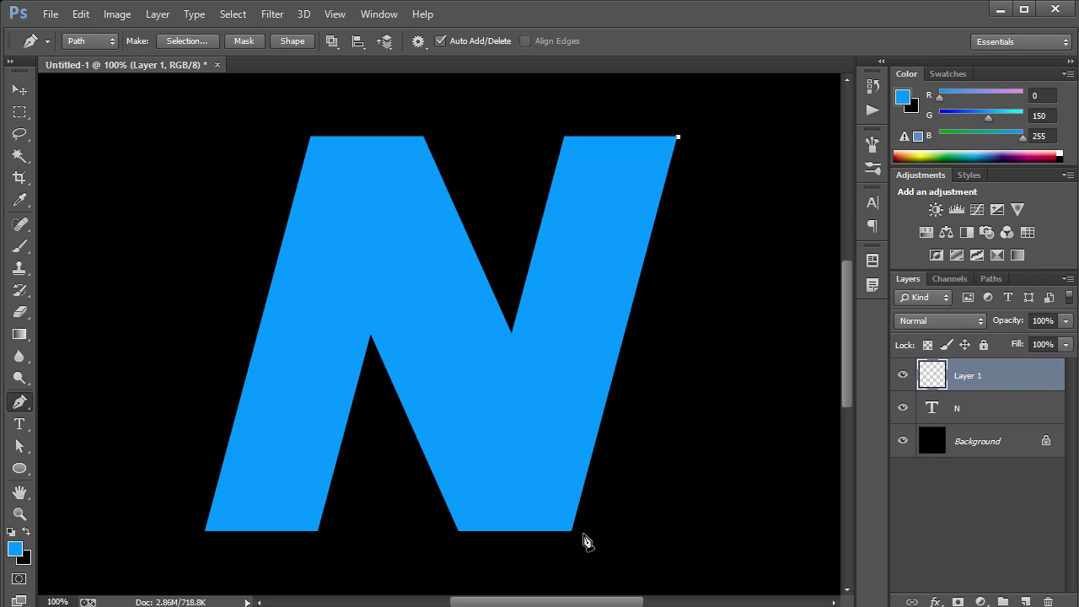
{"action": "left_click", "coordinate": [573, 532]}
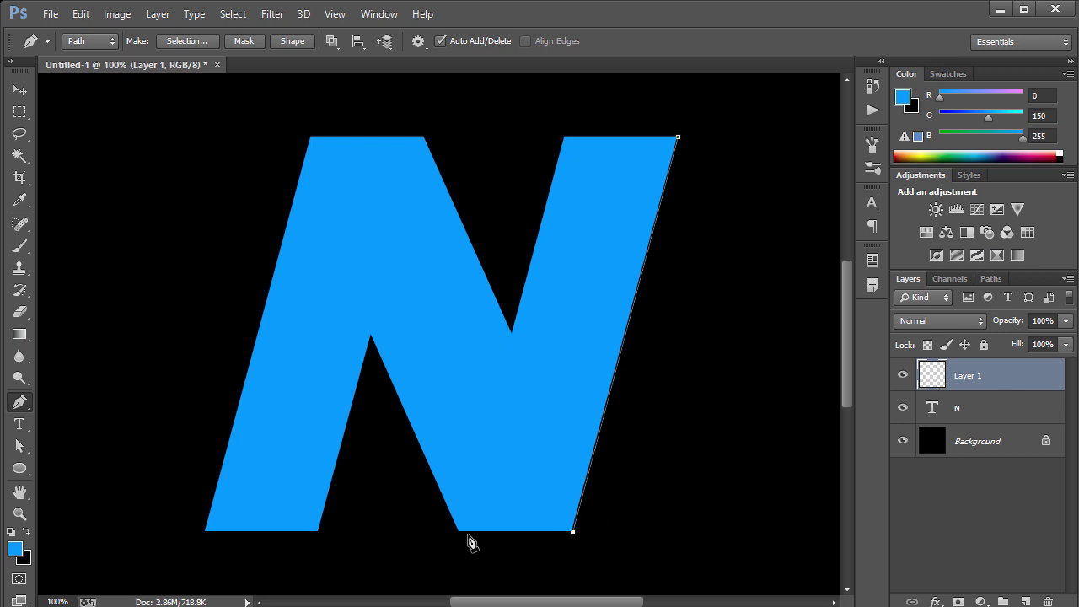
{"action": "left_click", "coordinate": [459, 533]}
{"action": "left_click", "coordinate": [565, 137]}
{"action": "left_click", "coordinate": [678, 136]}
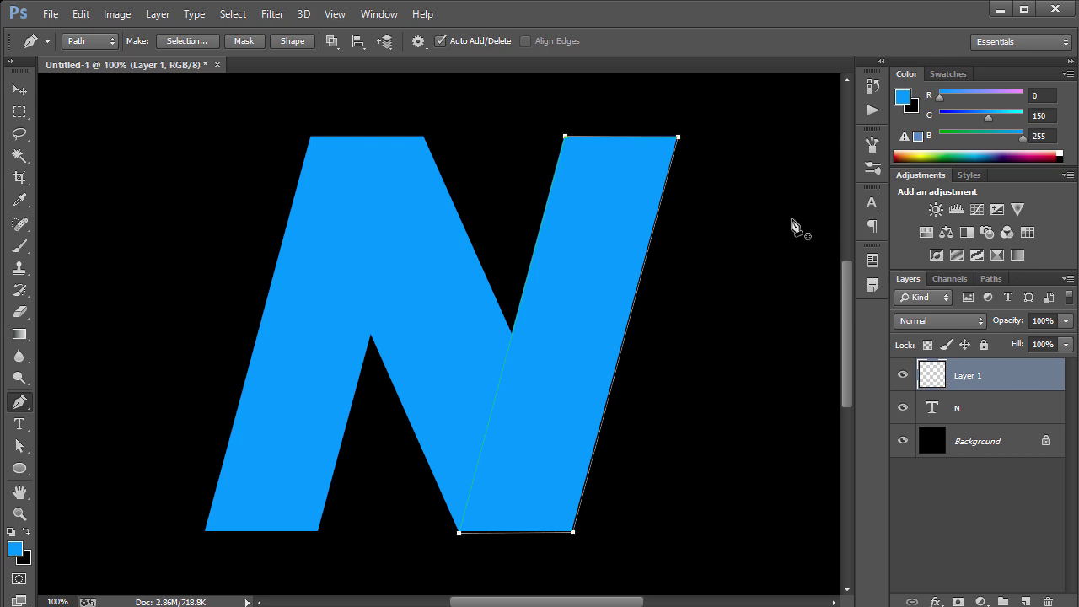
{"action": "key", "text": "ctrl+Return"}
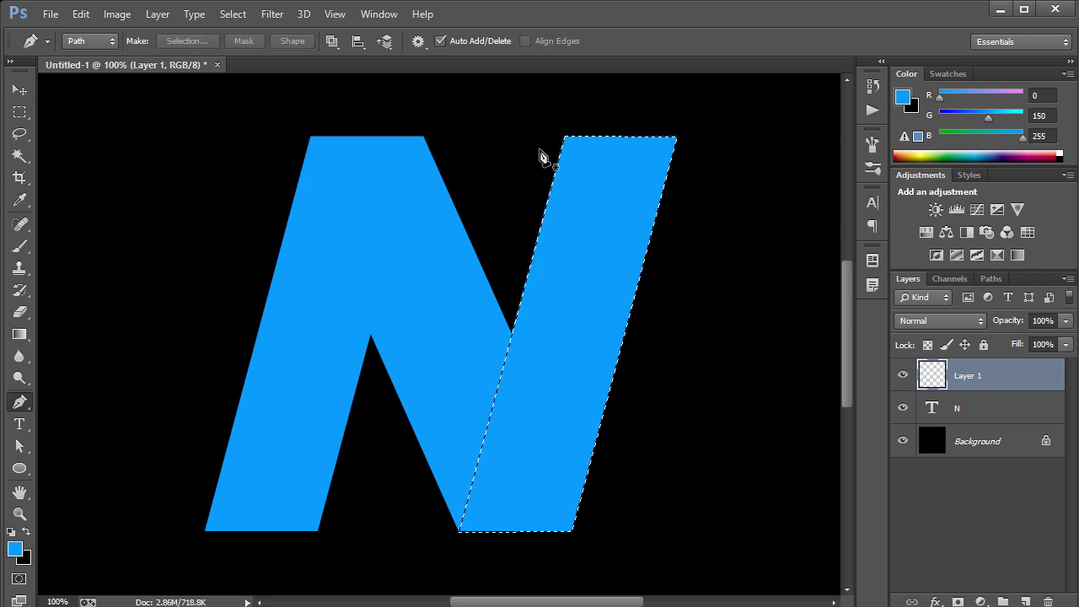
Stroke the stem selection on Layer 1 with a 7 px inside line in blue 0096ff at 100% opacity.
{"action": "left_click", "coordinate": [20, 112]}
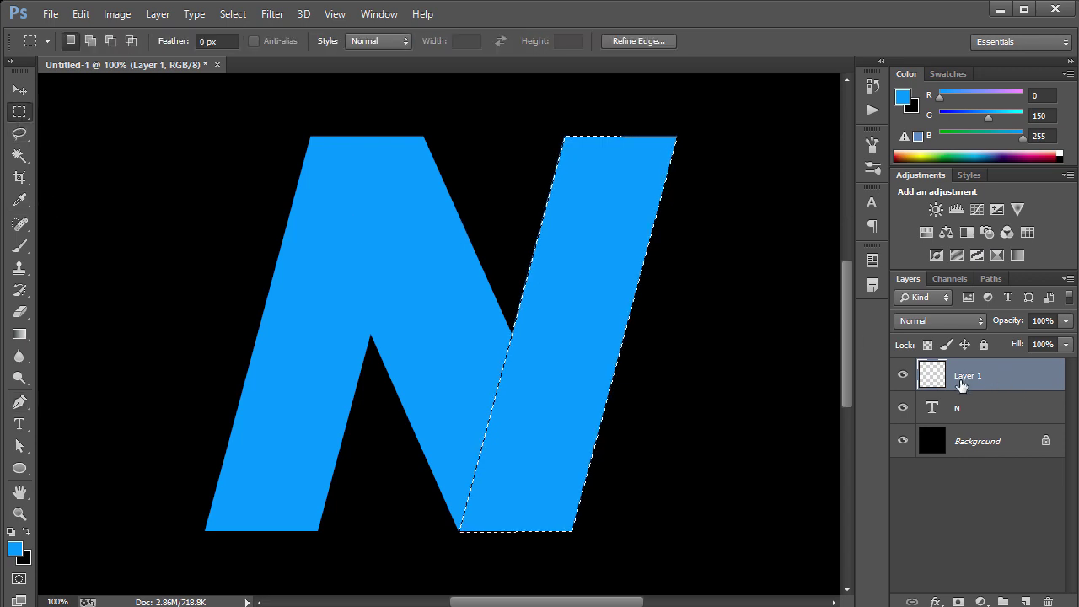
{"action": "right_click", "coordinate": [628, 301]}
{"action": "left_click", "coordinate": [674, 516]}
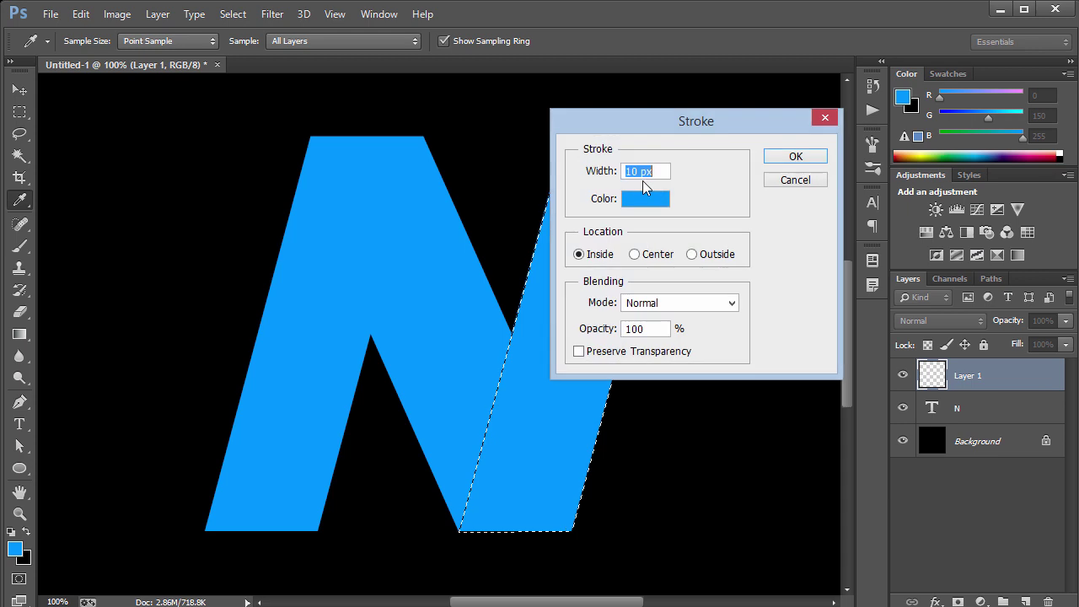
{"action": "type", "text": "7"}
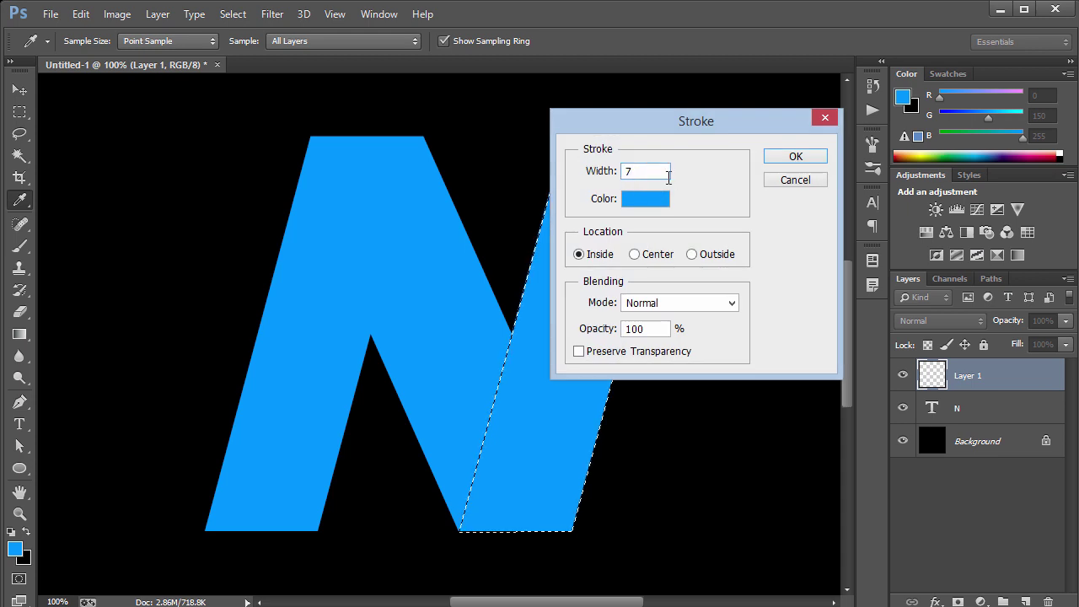
{"action": "left_click", "coordinate": [665, 200]}
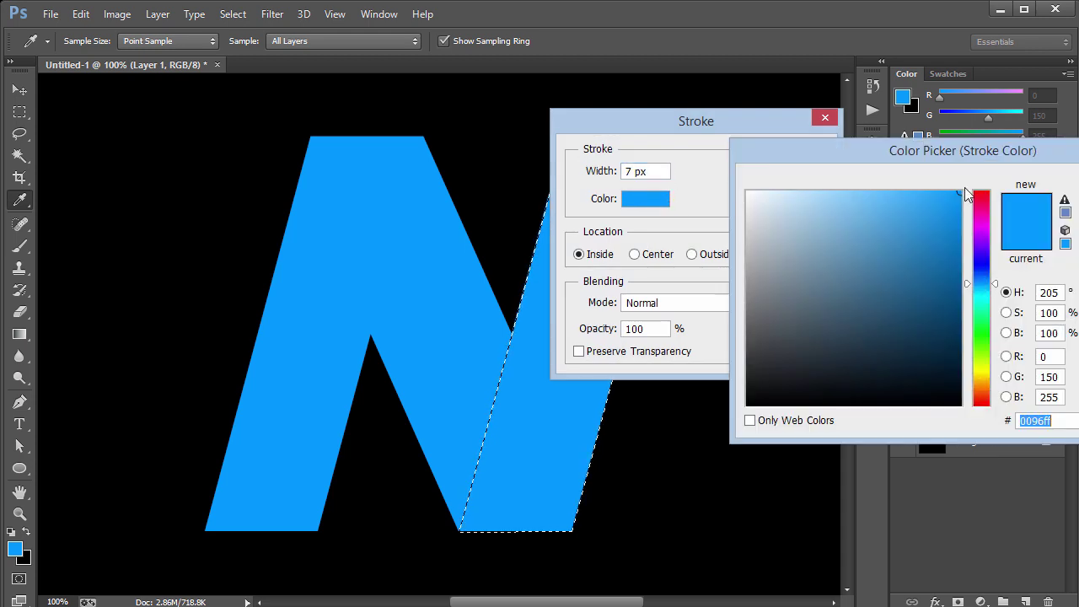
{"action": "key", "text": "Return"}
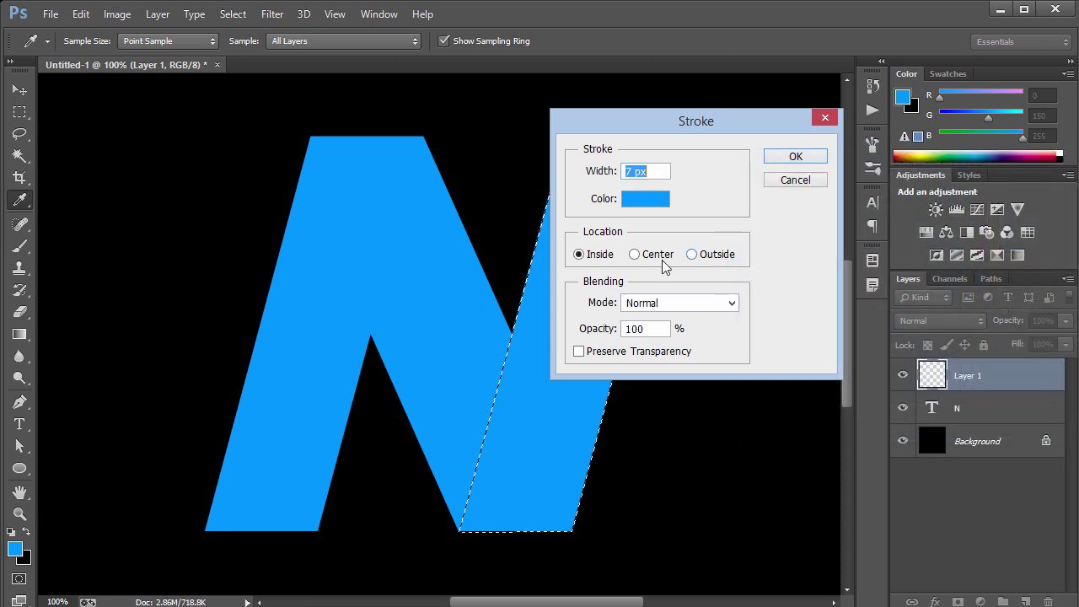
{"action": "left_click", "coordinate": [795, 156]}
{"action": "key", "text": "m"}
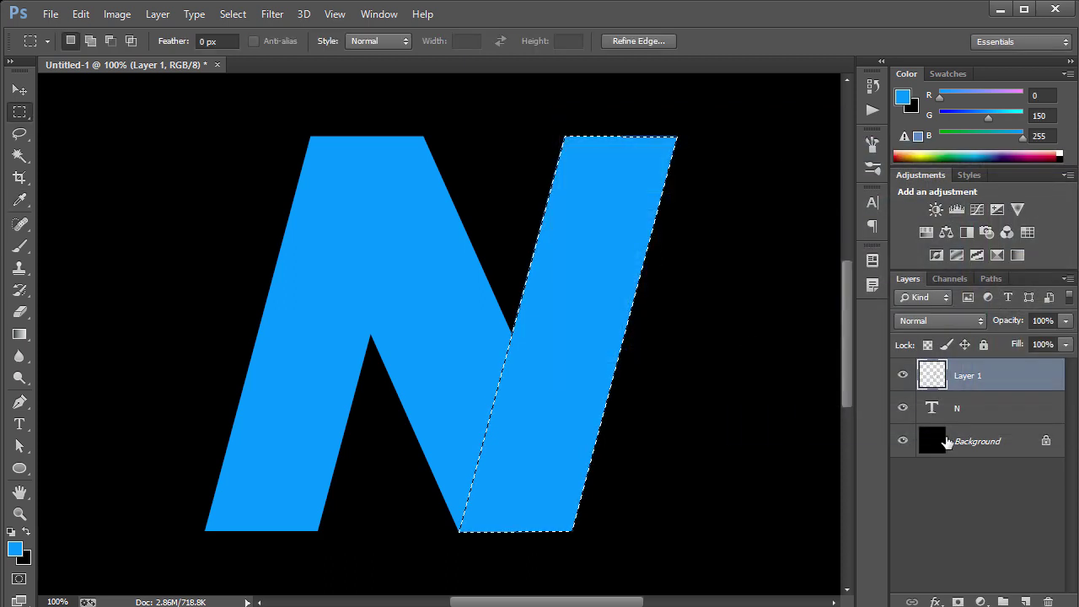
Hide the N text layer and deselect the stem outline.
{"action": "left_click", "coordinate": [902, 408]}
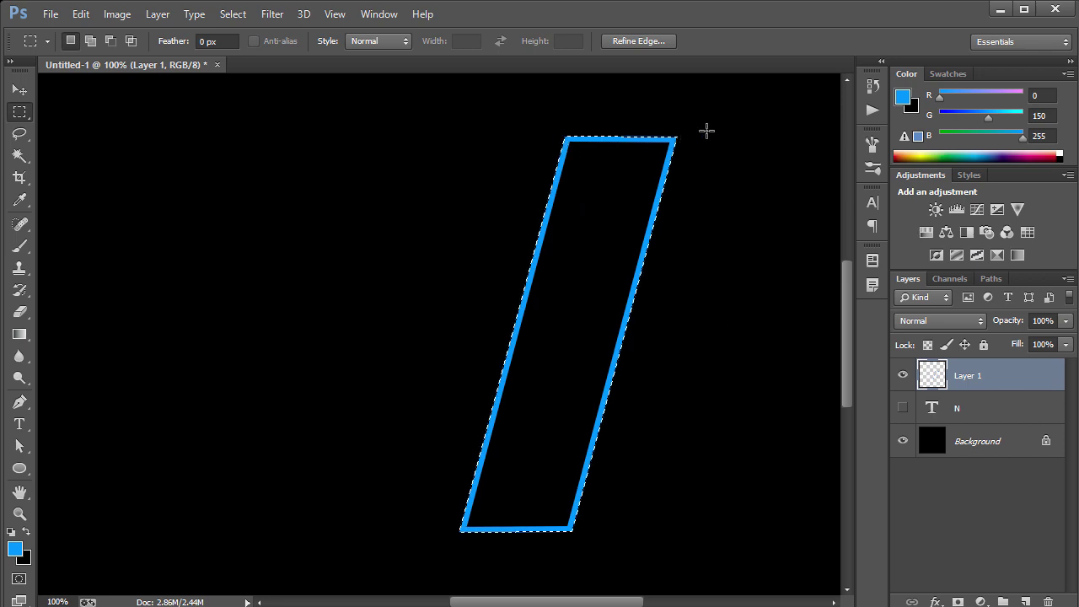
{"action": "key", "text": "ctrl+d"}
{"action": "key", "text": "v"}
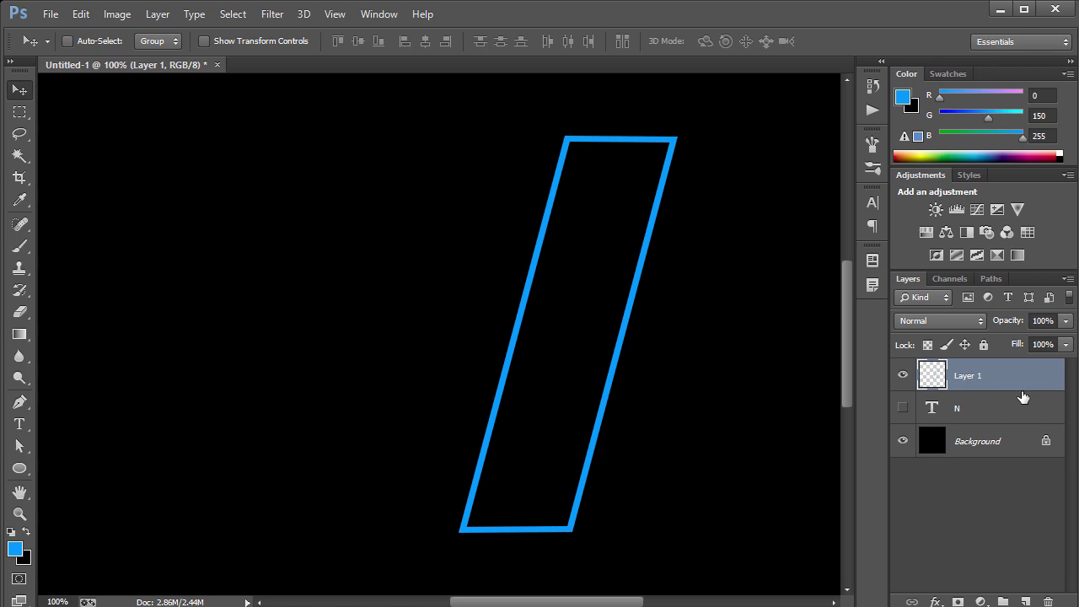
Duplicate the stem outline layer and apply a Gaussian Blur with a 10-pixel radius to the copy.
{"action": "key", "text": "ctrl+j"}
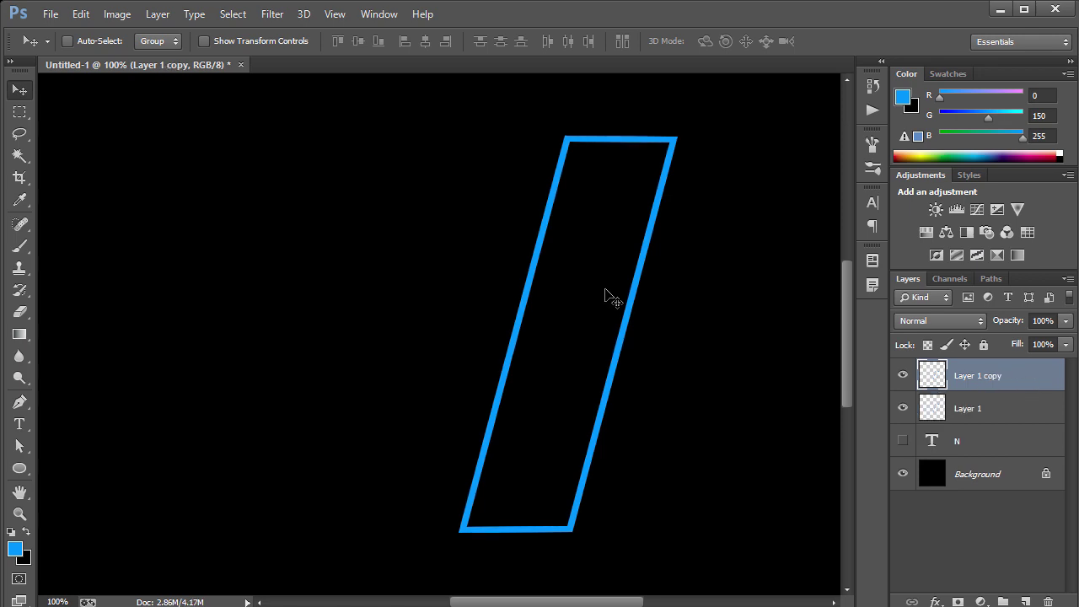
{"action": "left_click", "coordinate": [117, 14]}
{"action": "mouse_move", "coordinate": [272, 14]}
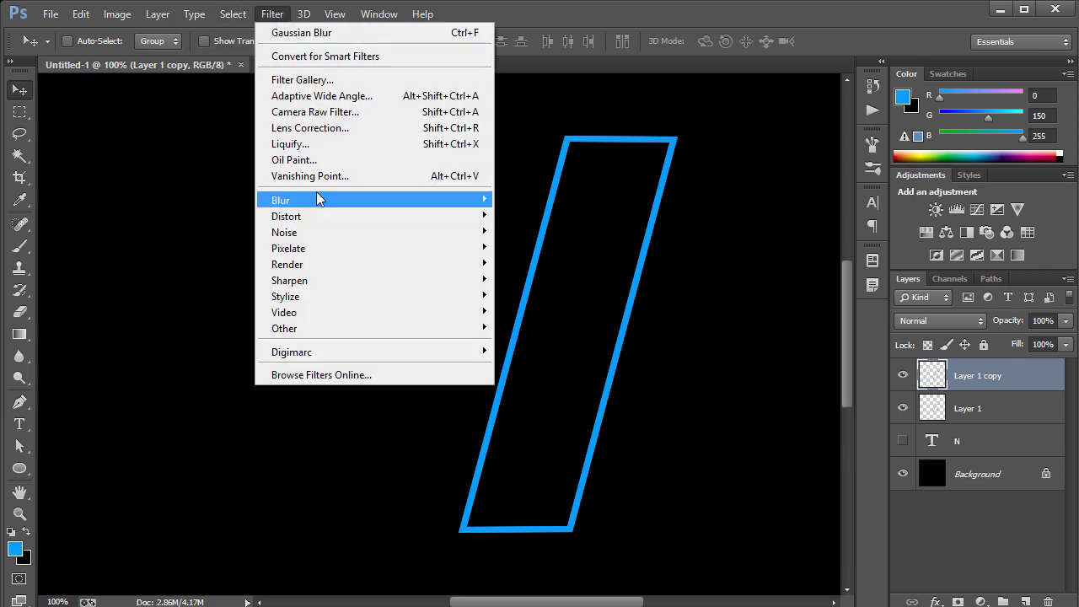
{"action": "mouse_move", "coordinate": [422, 205]}
{"action": "left_click", "coordinate": [519, 318]}
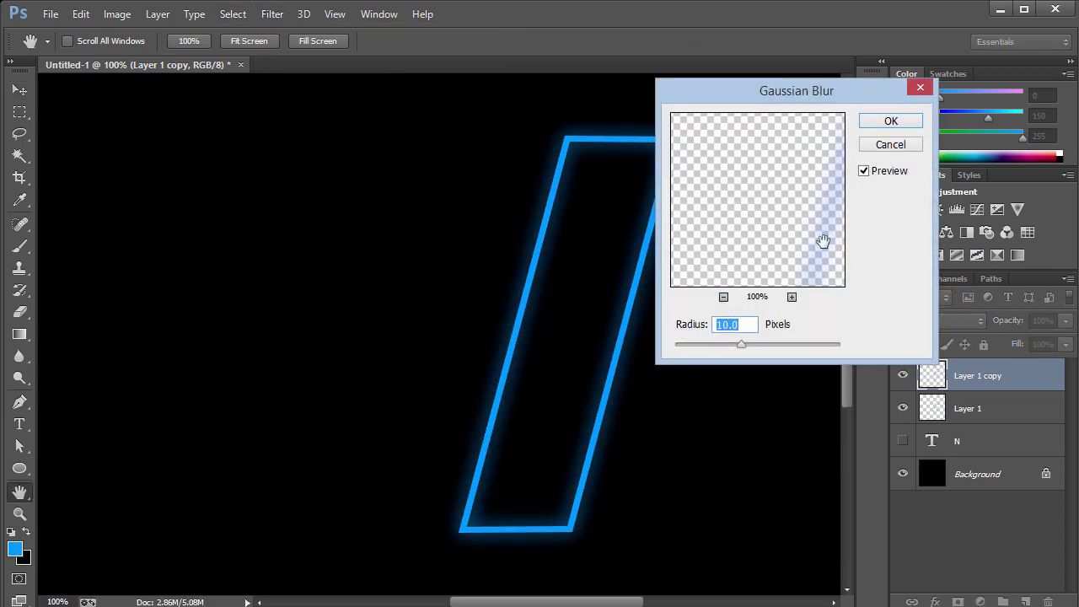
{"action": "type", "text": "15"}
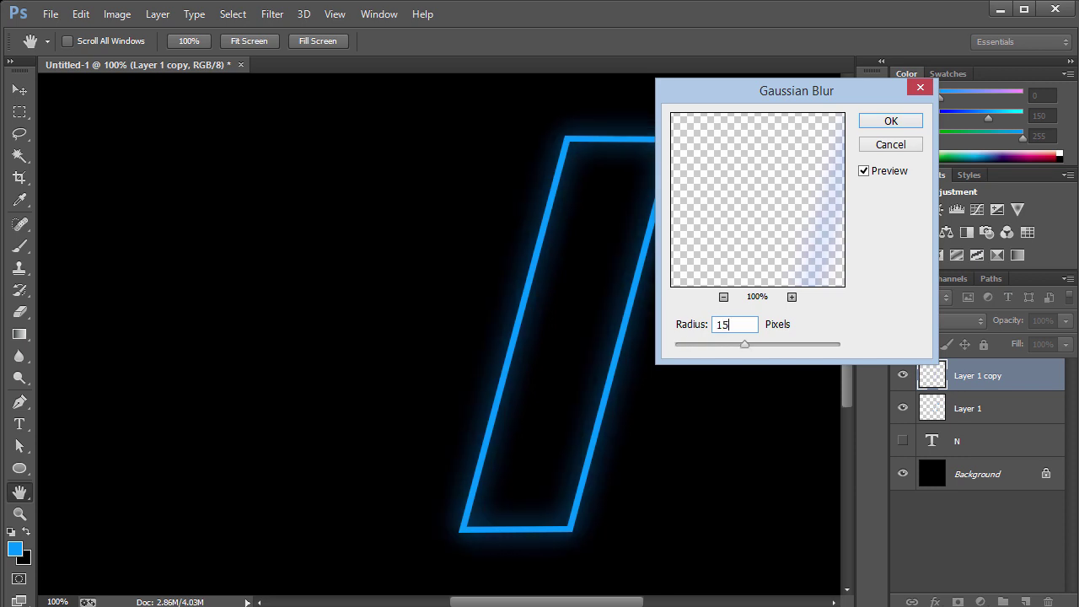
{"action": "key", "text": "BackSpace"}
{"action": "type", "text": "0"}
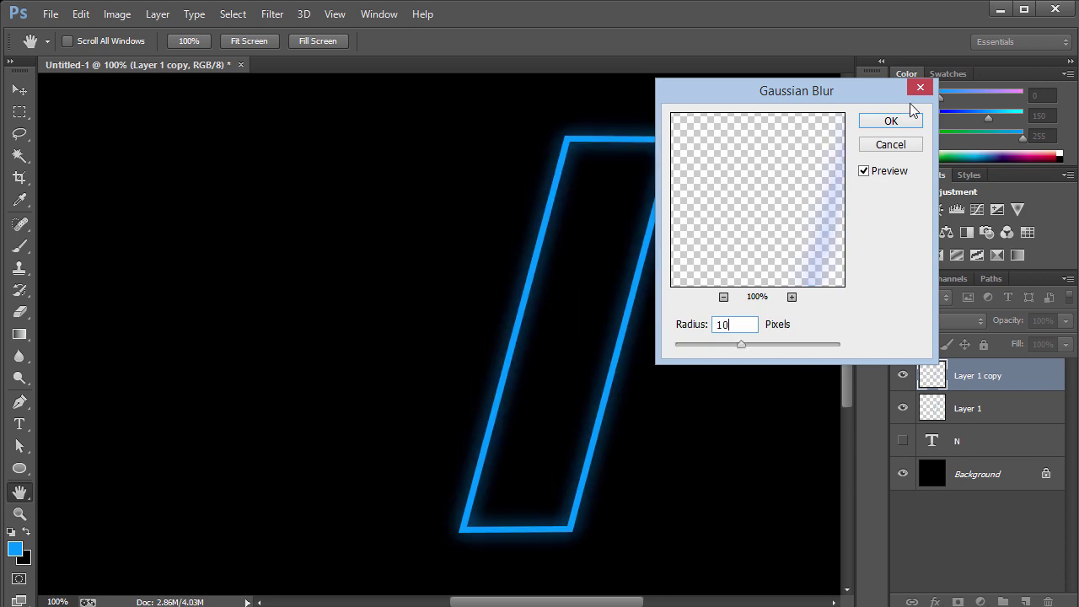
{"action": "left_click", "coordinate": [895, 122]}
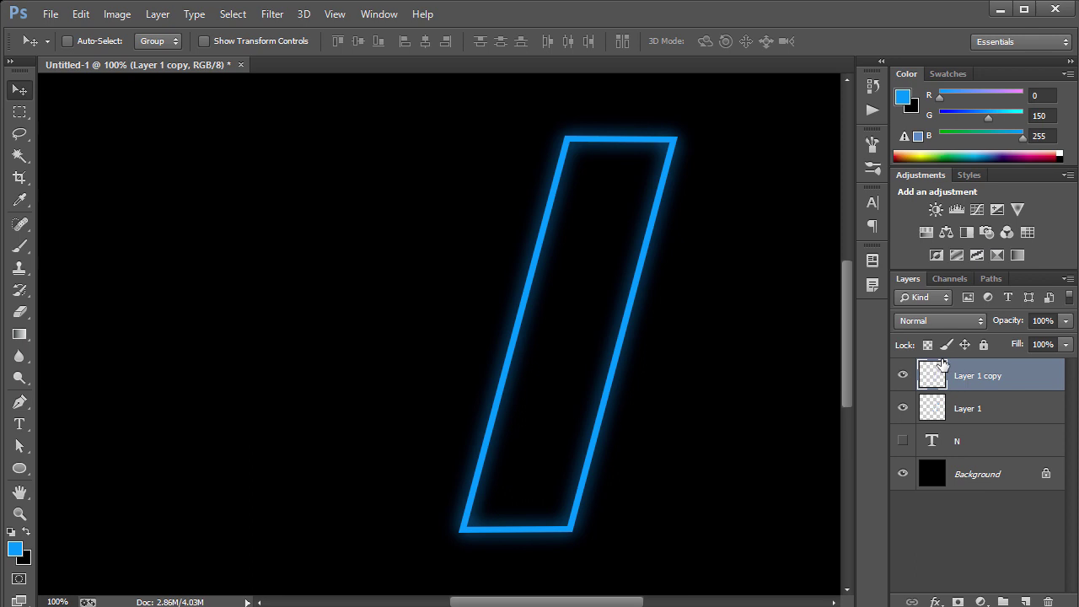
Hide the blurred copy and duplicate the sharp outline on Layer 1.
{"action": "left_click", "coordinate": [1011, 407]}
{"action": "left_click", "coordinate": [902, 375]}
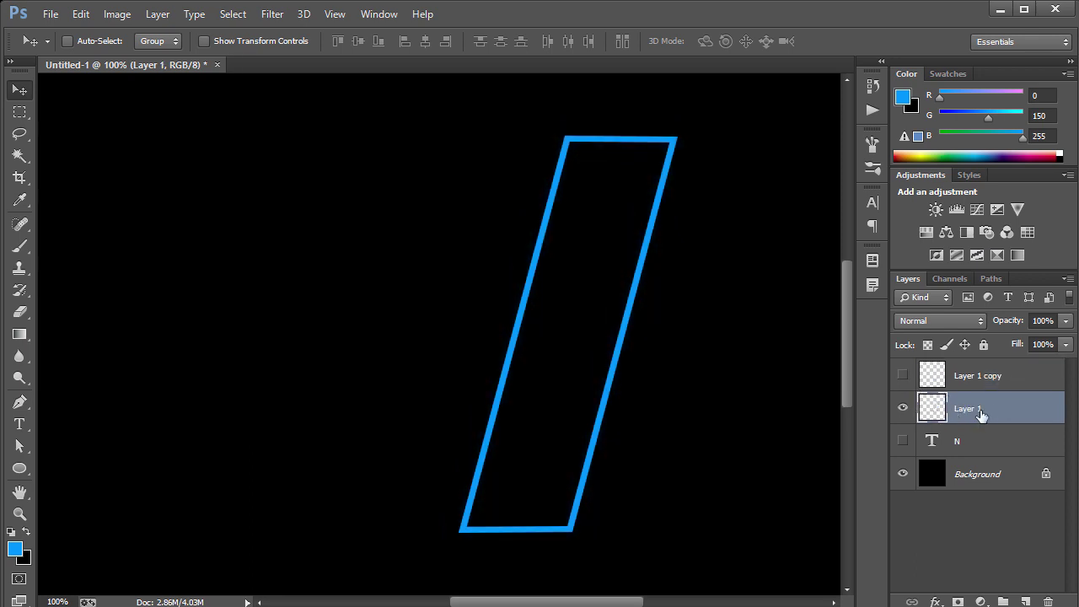
{"action": "key", "text": "ctrl+j"}
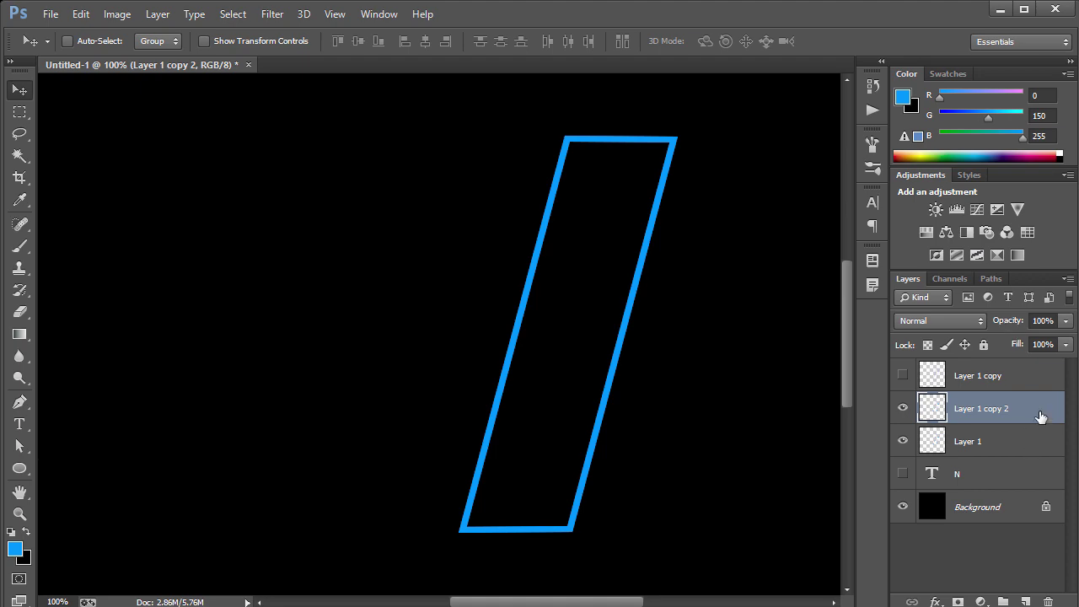
Give Layer 1 copy 2 a white (ffffff) Color Overlay and rasterize its layer style.
{"action": "double_click", "coordinate": [1041, 417]}
{"action": "left_click", "coordinate": [677, 306]}
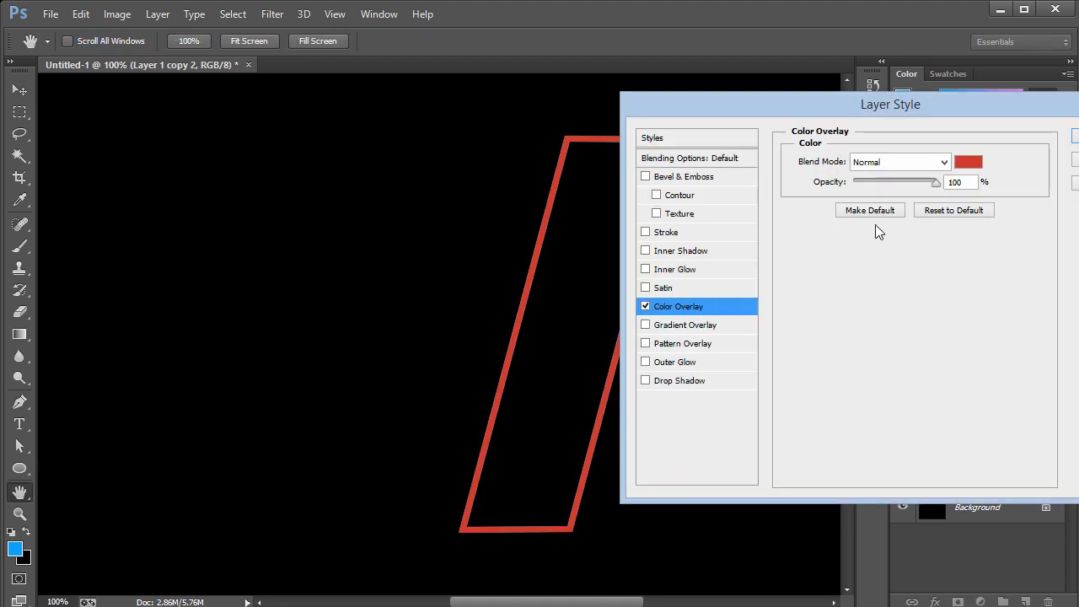
{"action": "left_click", "coordinate": [968, 161]}
{"action": "left_click_drag", "start_coordinate": [752, 197], "coordinate": [681, 138]}
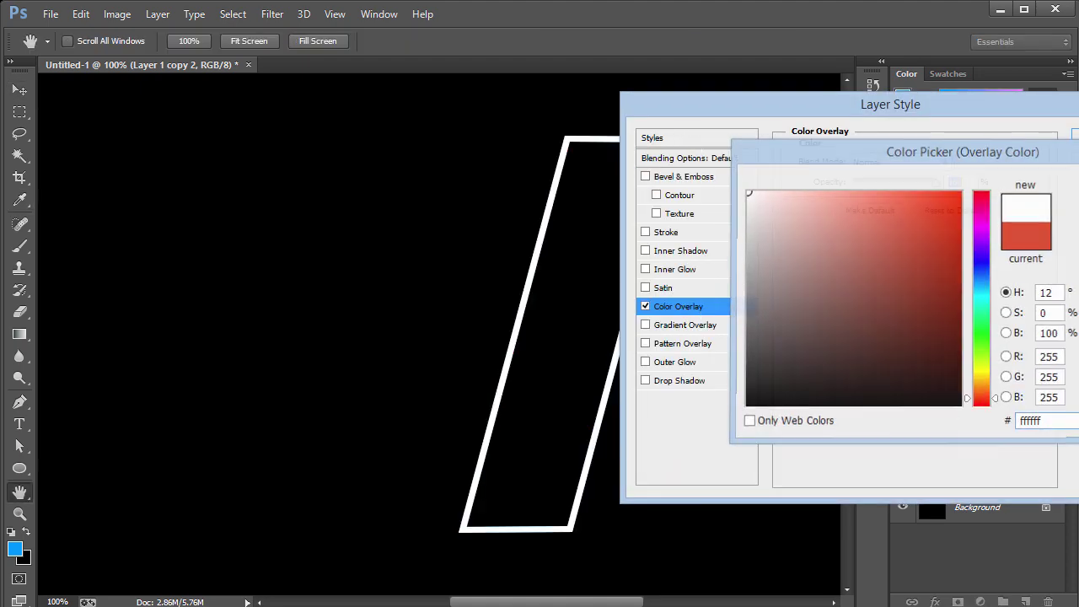
{"action": "key", "text": "Return"}
{"action": "key", "text": "Return"}
{"action": "right_click", "coordinate": [1028, 411]}
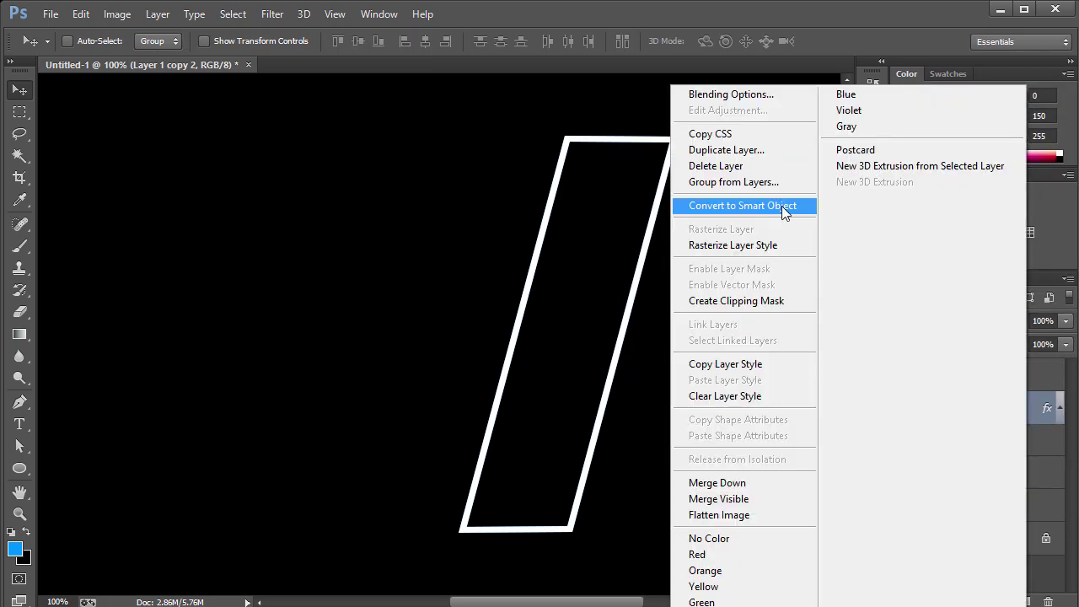
{"action": "left_click", "coordinate": [758, 245]}
Move the white outline layer above the blurred Layer 1 copy and make both layers visible.
{"action": "left_click", "coordinate": [903, 408]}
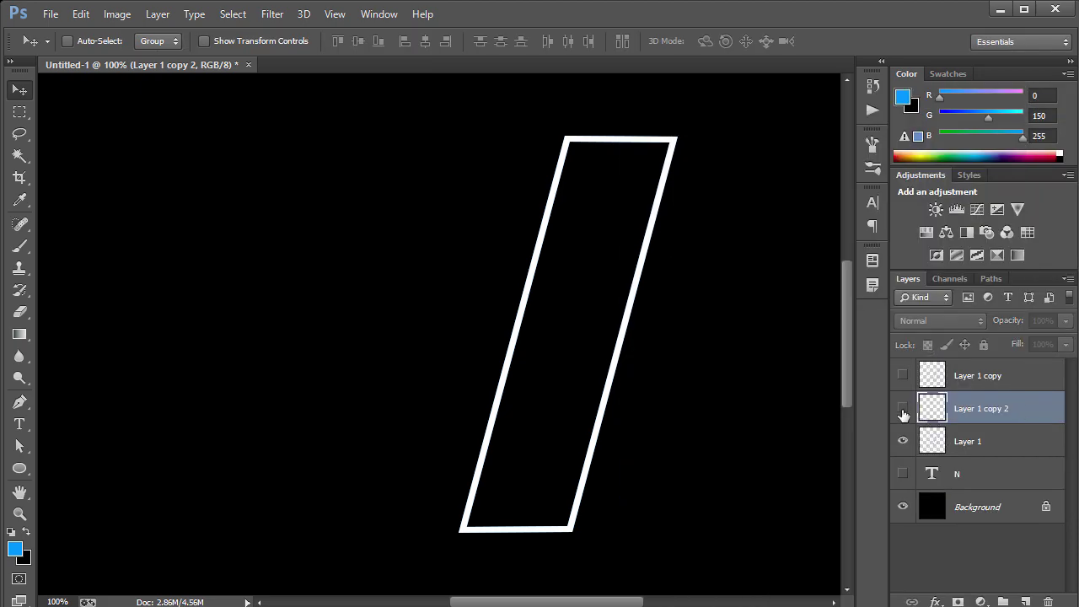
{"action": "left_click", "coordinate": [903, 408]}
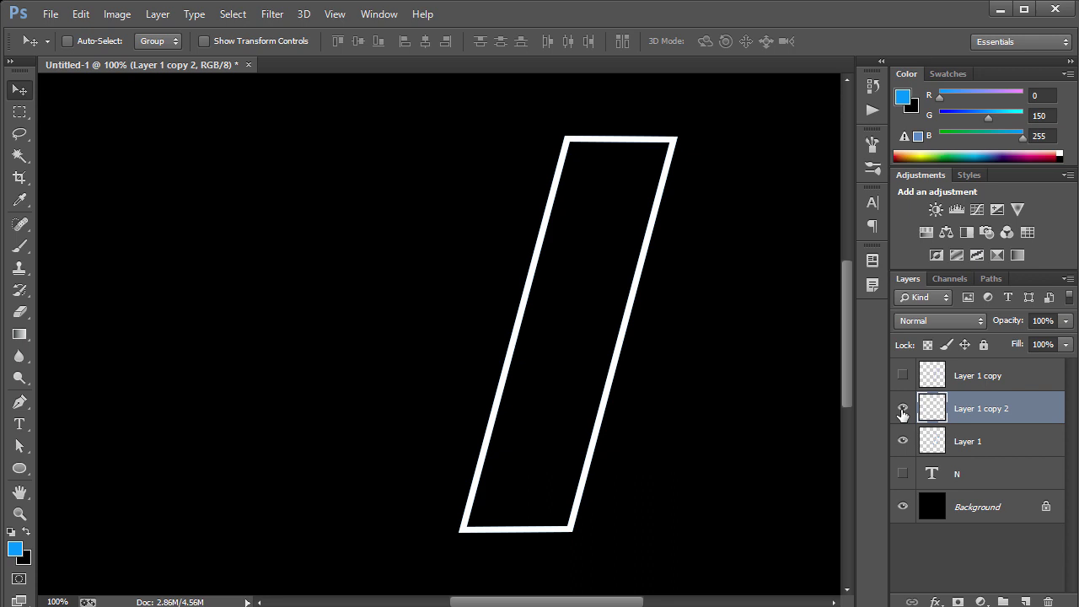
{"action": "left_click", "coordinate": [903, 408]}
{"action": "left_click_drag", "start_coordinate": [973, 408], "coordinate": [1009, 370]}
{"action": "left_click", "coordinate": [903, 408]}
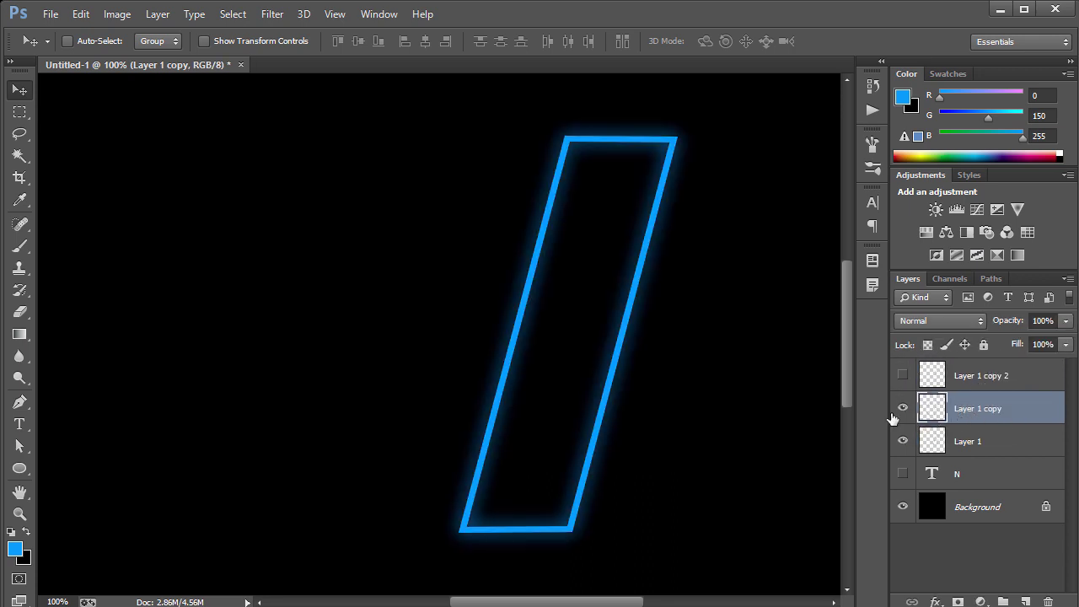
{"action": "left_click", "coordinate": [969, 379]}
{"action": "left_click", "coordinate": [902, 375]}
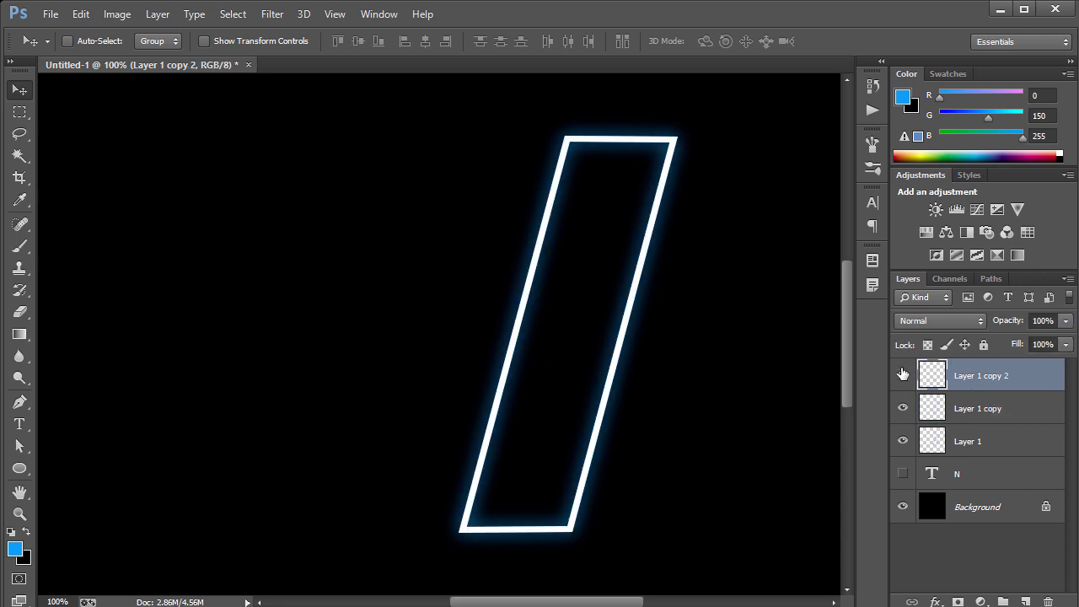
Apply a Gaussian Blur with a 2-pixel radius to the white outline on Layer 1 copy 2.
{"action": "left_click", "coordinate": [270, 14]}
{"action": "mouse_move", "coordinate": [366, 205]}
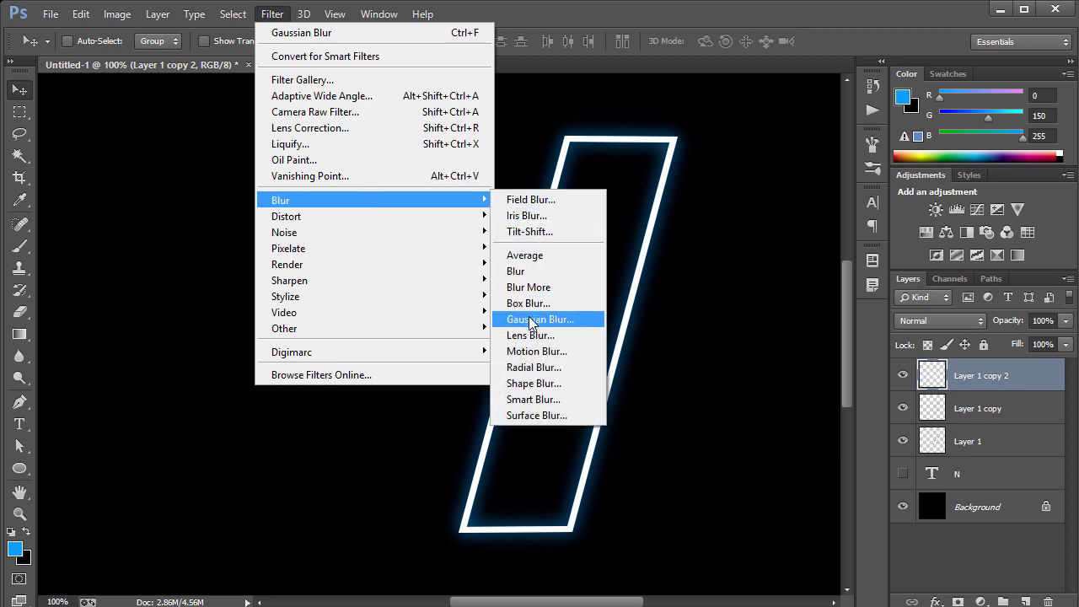
{"action": "left_click", "coordinate": [531, 320]}
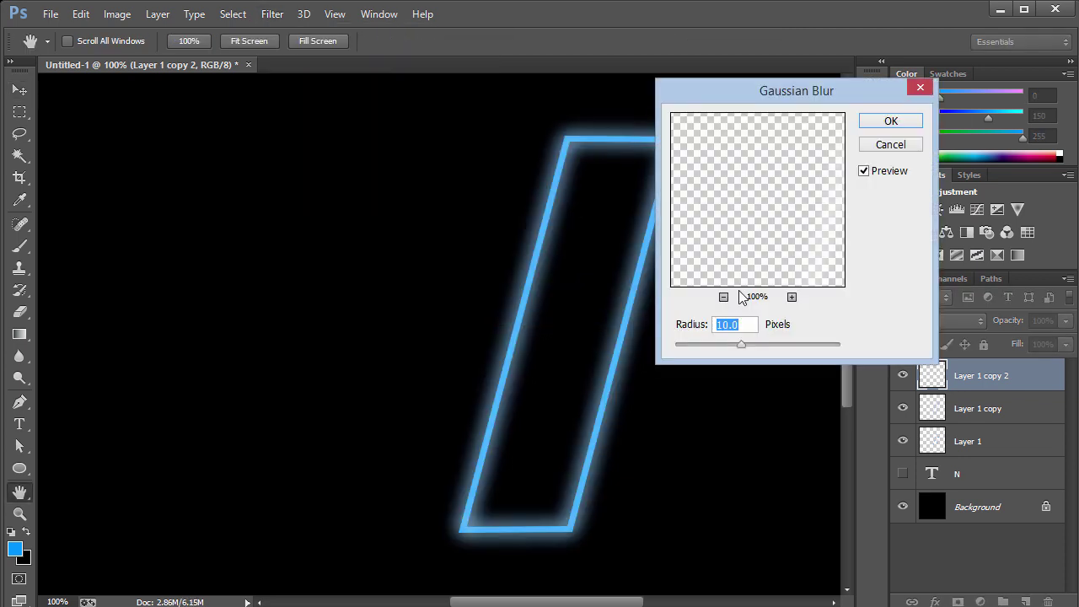
{"action": "type", "text": "3"}
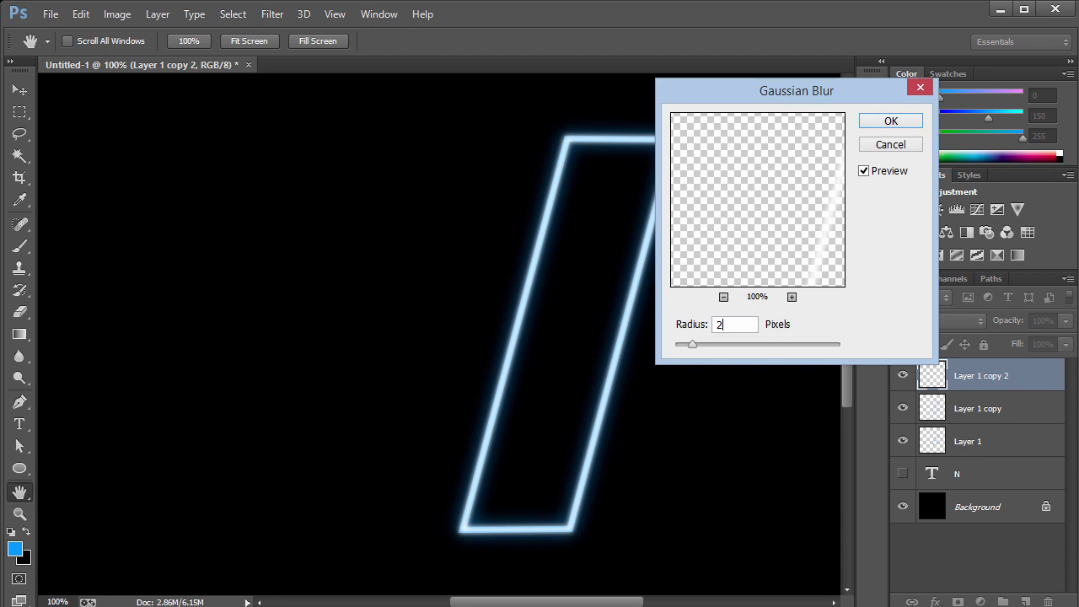
{"action": "left_click", "coordinate": [906, 121]}
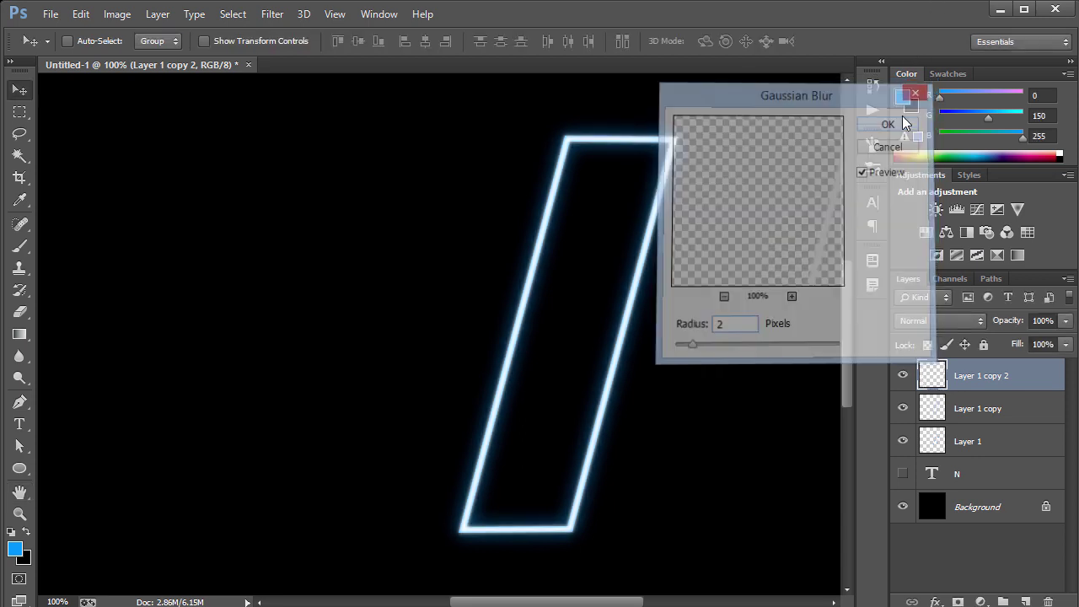
Set the blend mode of Layer 1 copy 2 to Overlay and compare the outline with that layer hidden and shown.
{"action": "left_click", "coordinate": [965, 327]}
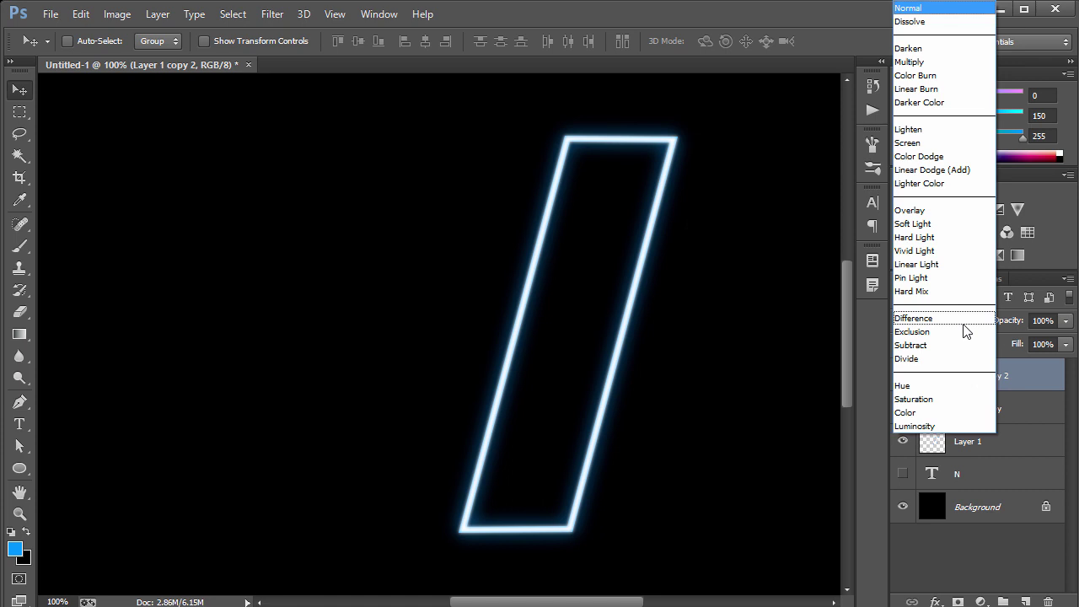
{"action": "left_click", "coordinate": [940, 210]}
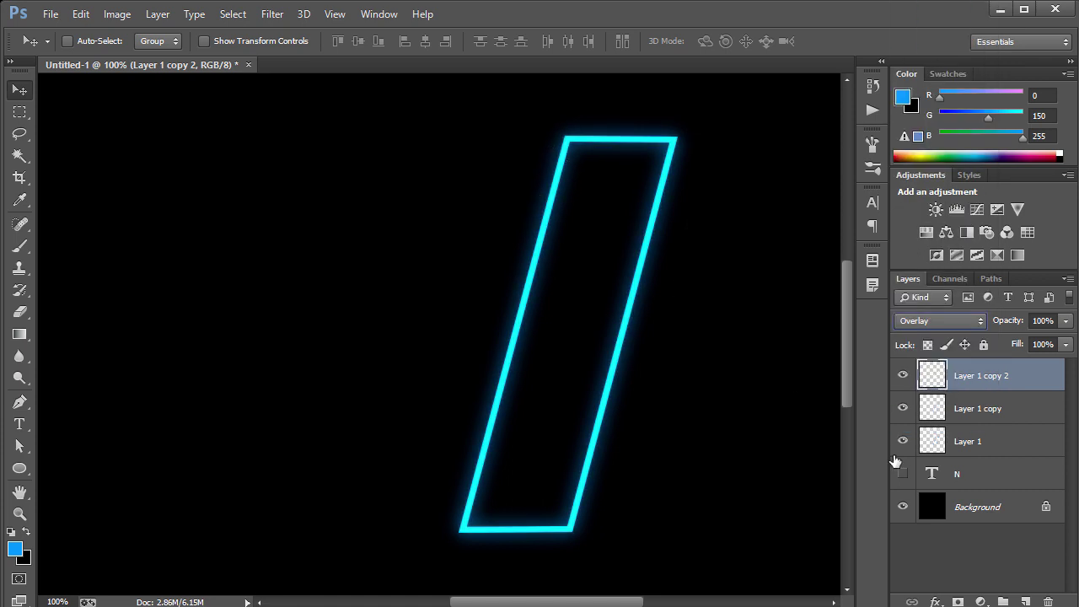
{"action": "left_click", "coordinate": [902, 379]}
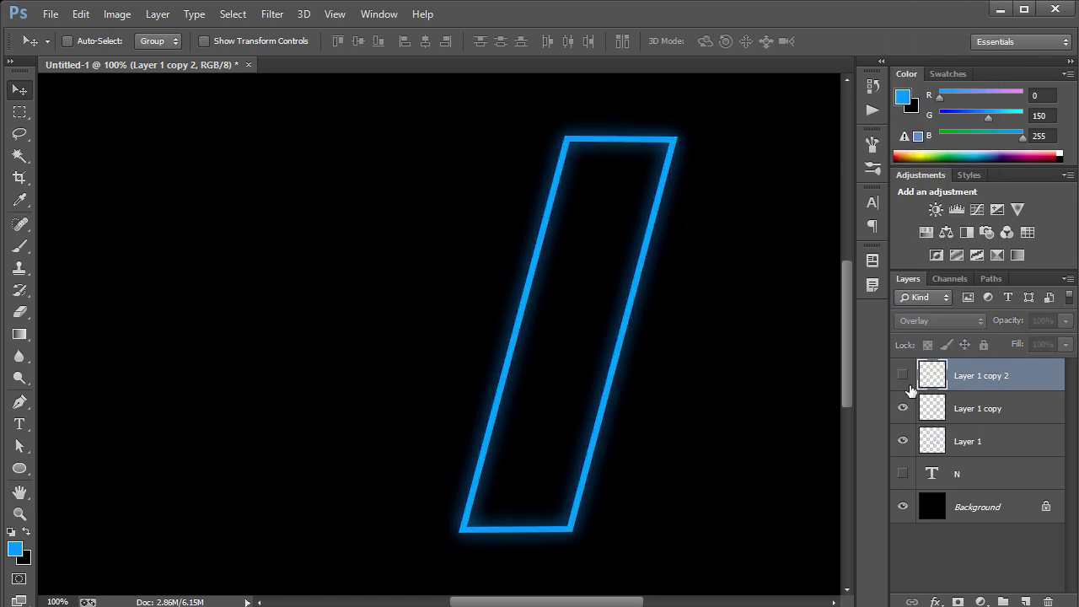
{"action": "left_click", "coordinate": [903, 375]}
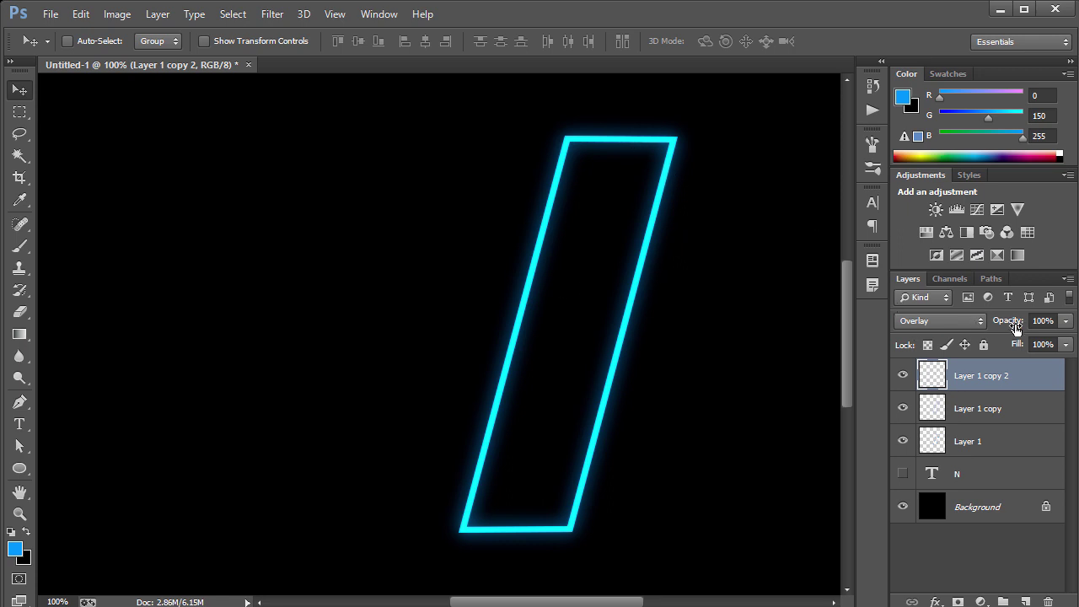
Reduce the opacity of Layer 1 copy 2 to 65%.
{"action": "left_click", "coordinate": [1004, 409]}
{"action": "left_click", "coordinate": [1003, 376]}
{"action": "left_click_drag", "start_coordinate": [1007, 325], "coordinate": [1006, 326]}
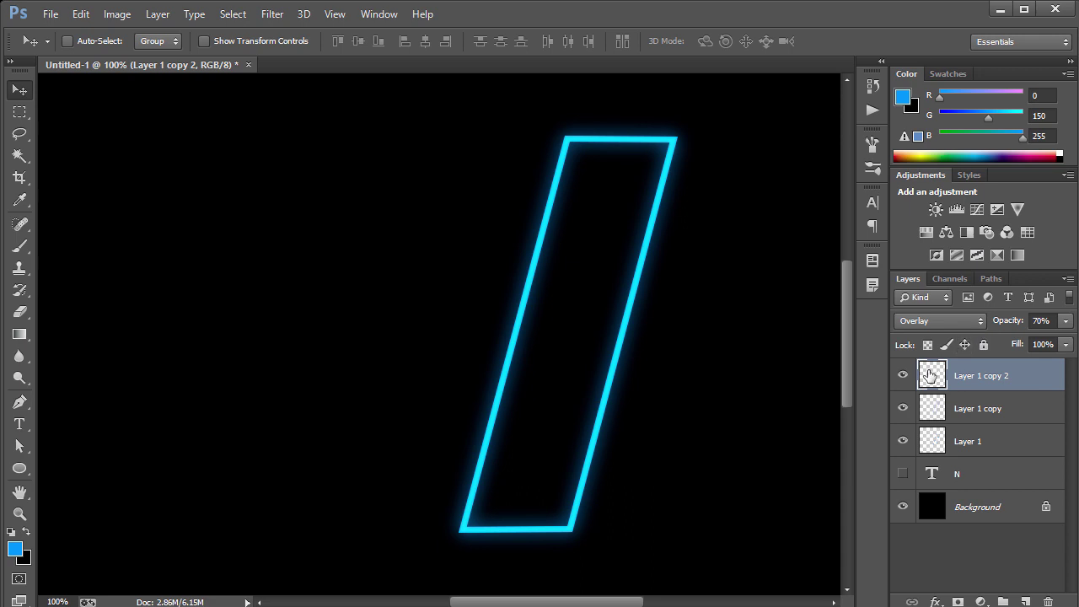
{"action": "left_click", "coordinate": [902, 376]}
{"action": "left_click", "coordinate": [901, 376]}
{"action": "left_click", "coordinate": [1011, 327]}
{"action": "type", "text": "65"}
{"action": "key", "text": "Return"}
Partly erase the blurred glow on Layer 1 copy with a soft 300-pixel Eraser at 70% opacity, and hide Layer 1 copy 2.
{"action": "left_click", "coordinate": [1047, 408], "text": "shift"}
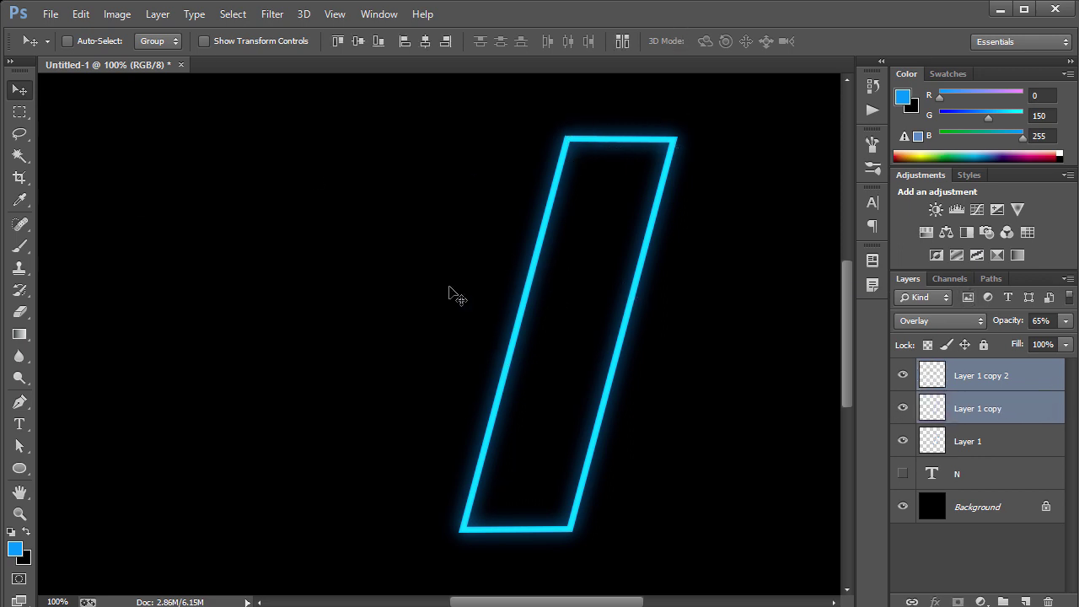
{"action": "key", "text": "e"}
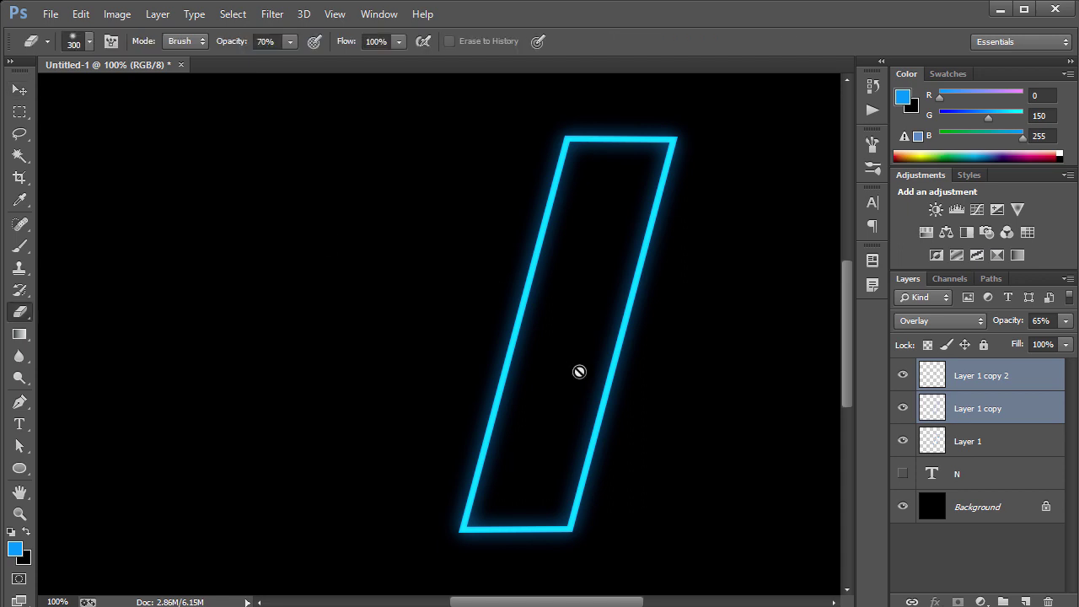
{"action": "left_click", "coordinate": [1032, 407]}
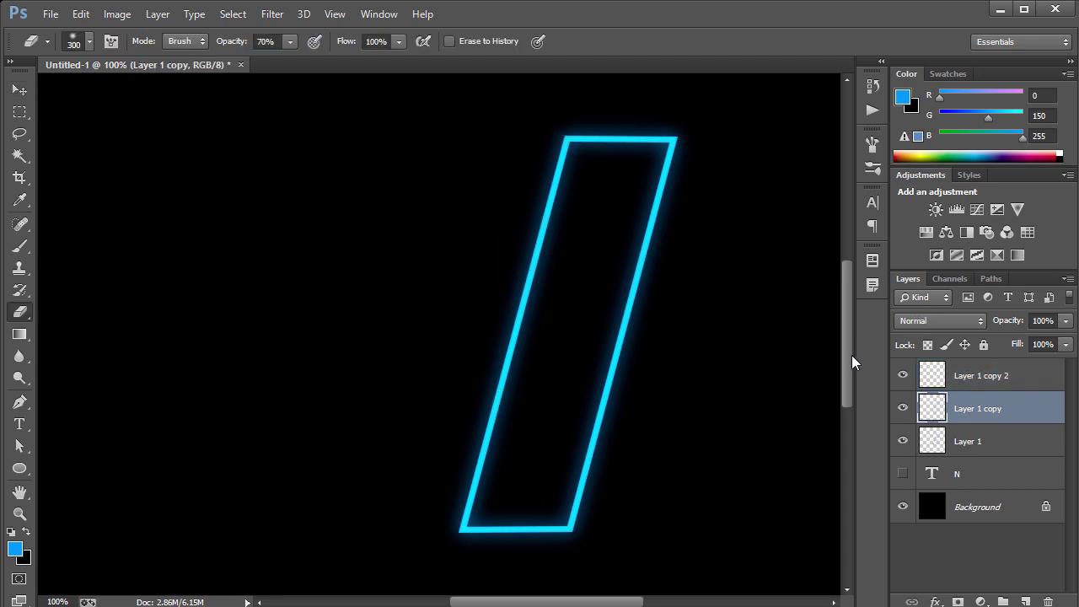
{"action": "left_click", "coordinate": [901, 375]}
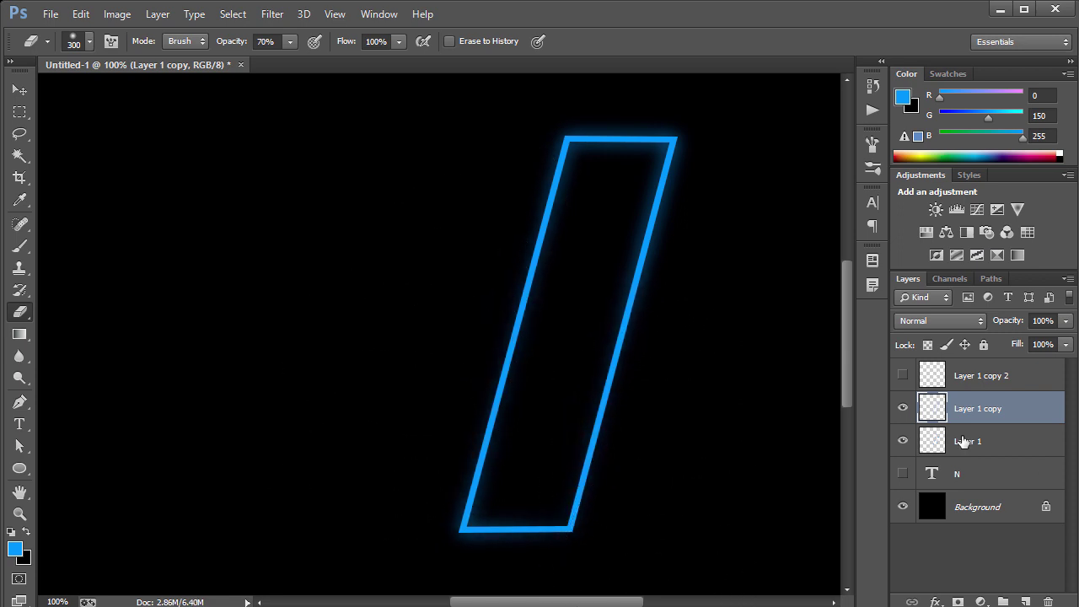
Show Layer 1 copy 2 and soften its highlight along the stem's left edge and lower right part with the Eraser.
{"action": "left_click", "coordinate": [964, 379]}
{"action": "left_click", "coordinate": [901, 375]}
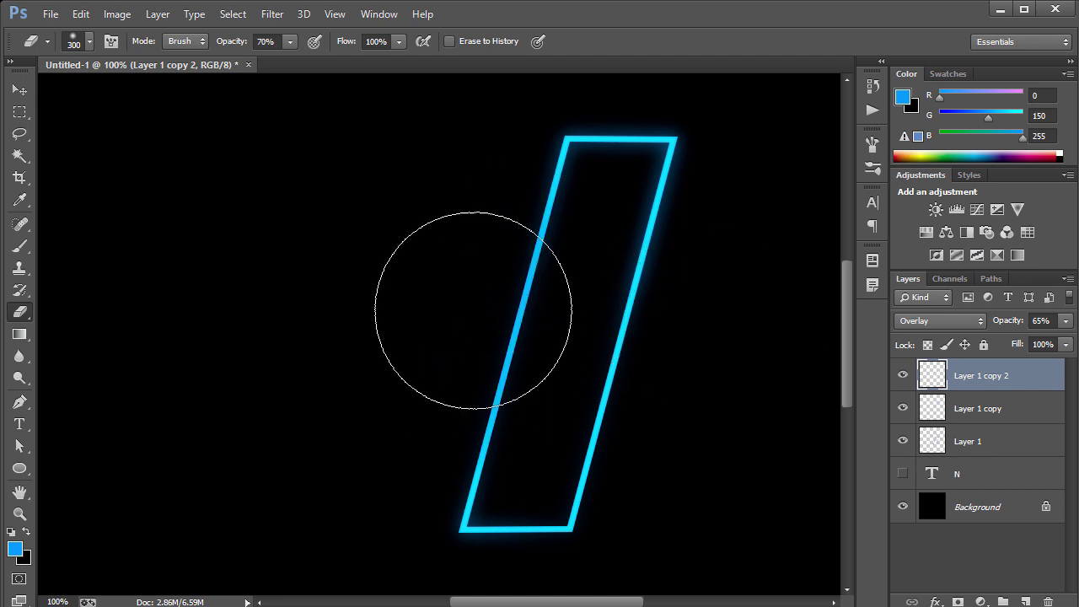
{"action": "mouse_move", "coordinate": [460, 316]}
{"action": "left_mouse_down"}
{"action": "mouse_move", "coordinate": [456, 383]}
{"action": "mouse_move", "coordinate": [537, 264]}
{"action": "mouse_move", "coordinate": [553, 392]}
{"action": "mouse_move", "coordinate": [637, 373]}
{"action": "mouse_move", "coordinate": [648, 324]}
{"action": "mouse_move", "coordinate": [610, 543]}
{"action": "left_mouse_up"}
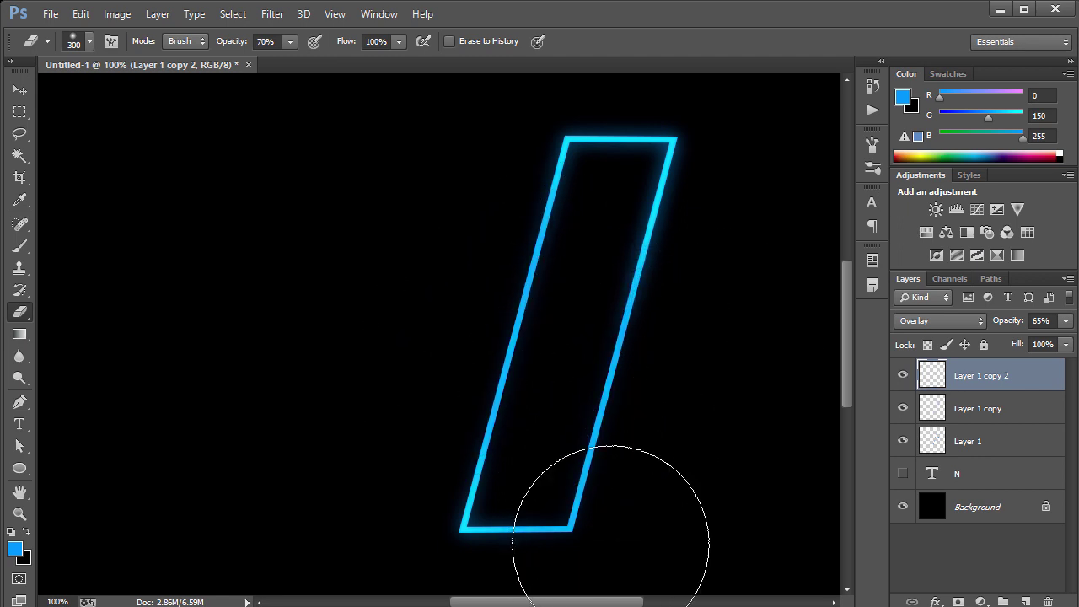
{"action": "left_click", "coordinate": [89, 41]}
{"action": "key", "text": "Return"}
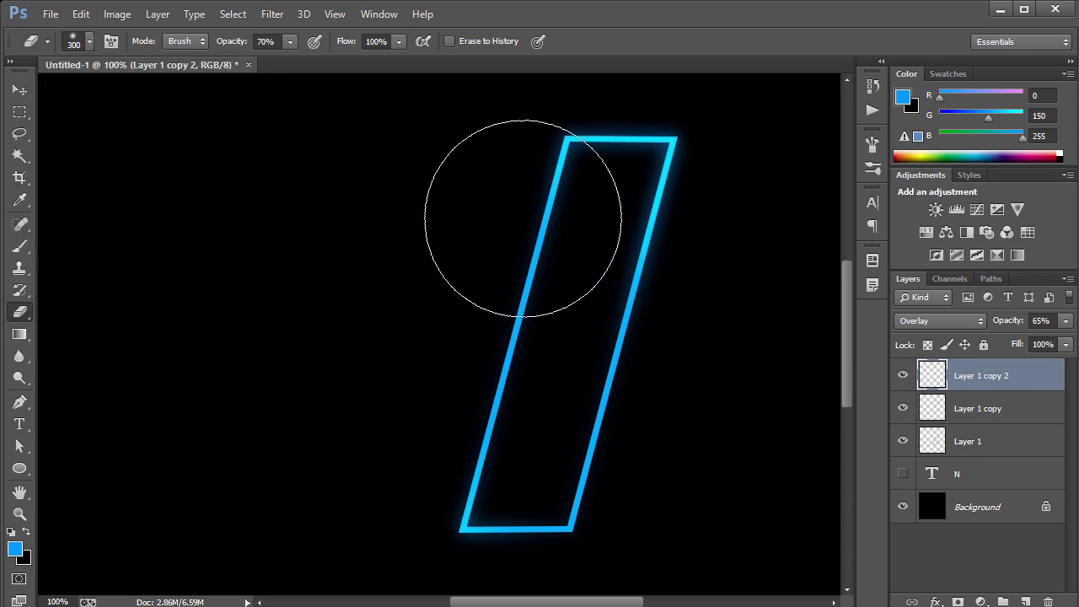
{"action": "left_click", "coordinate": [924, 413]}
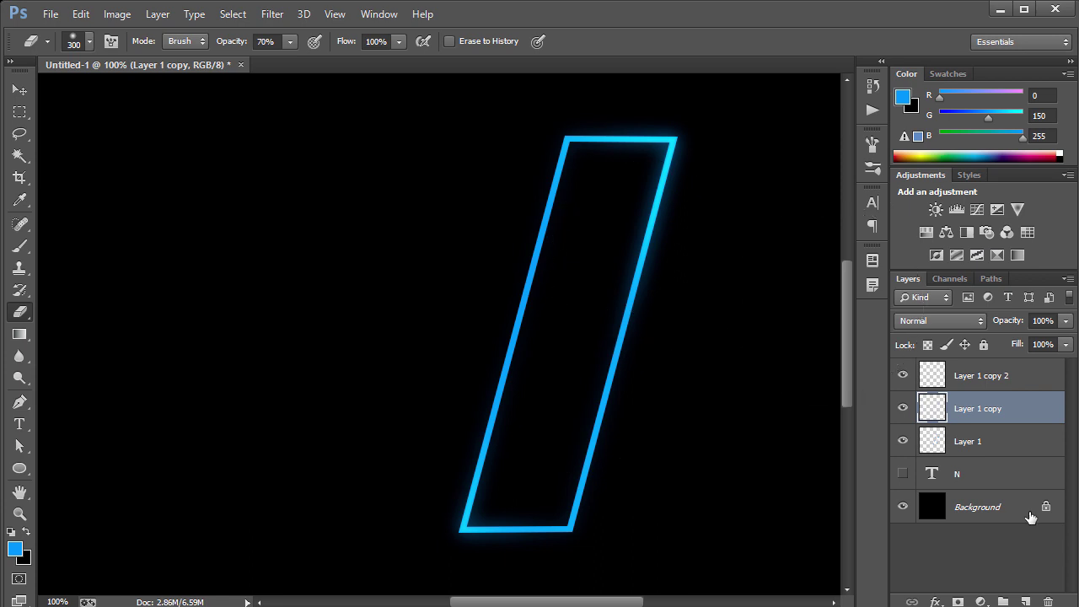
Set the opacity of Layer 1 copy 2 to 100%.
{"action": "left_click", "coordinate": [1033, 374]}
{"action": "left_click", "coordinate": [1008, 321]}
{"action": "type", "text": "100"}
{"action": "key", "text": "Return"}
{"action": "key", "text": "ctrl+minus"}
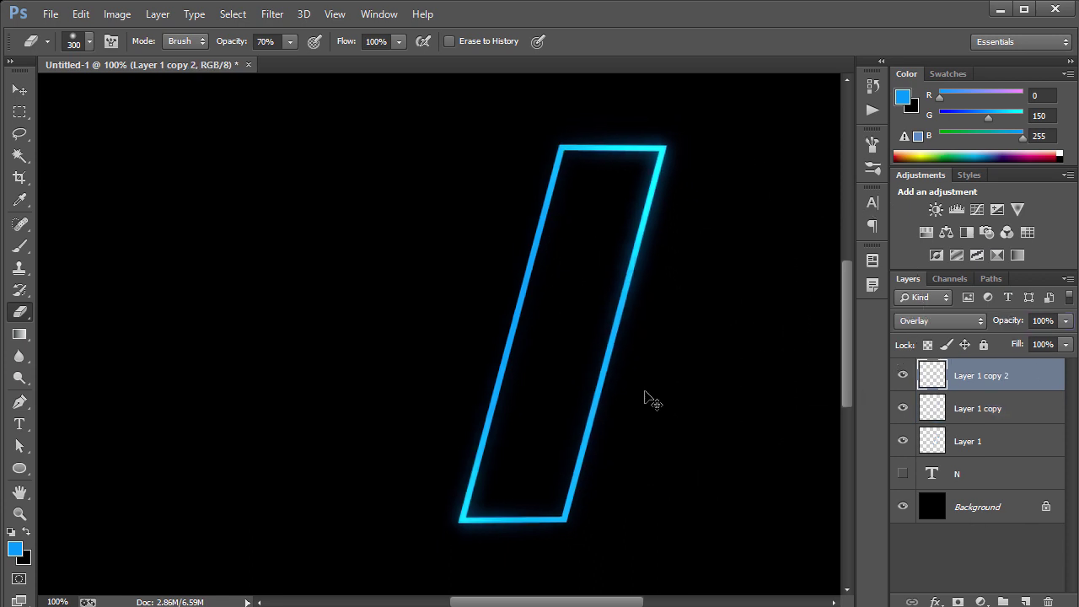
Duplicate the blurred Layer 1 copy and set the duplicate's opacity to 70%.
{"action": "left_click", "coordinate": [997, 413]}
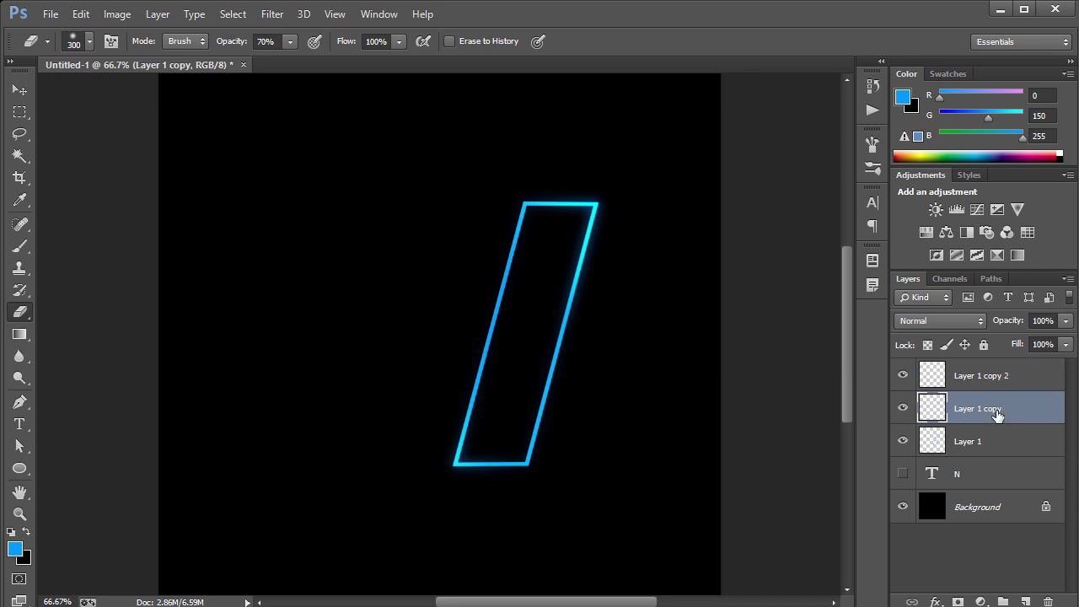
{"action": "key", "text": "ctrl+j"}
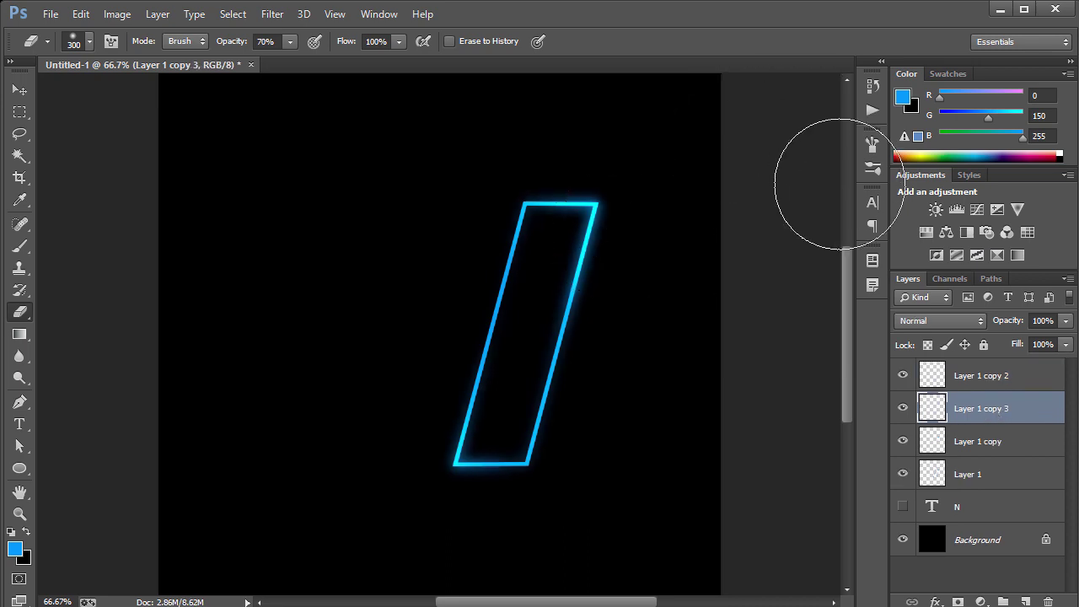
{"action": "key", "text": "ctrl+plus"}
{"action": "left_click", "coordinate": [1010, 325]}
{"action": "type", "text": "70"}
{"action": "key", "text": "Return"}
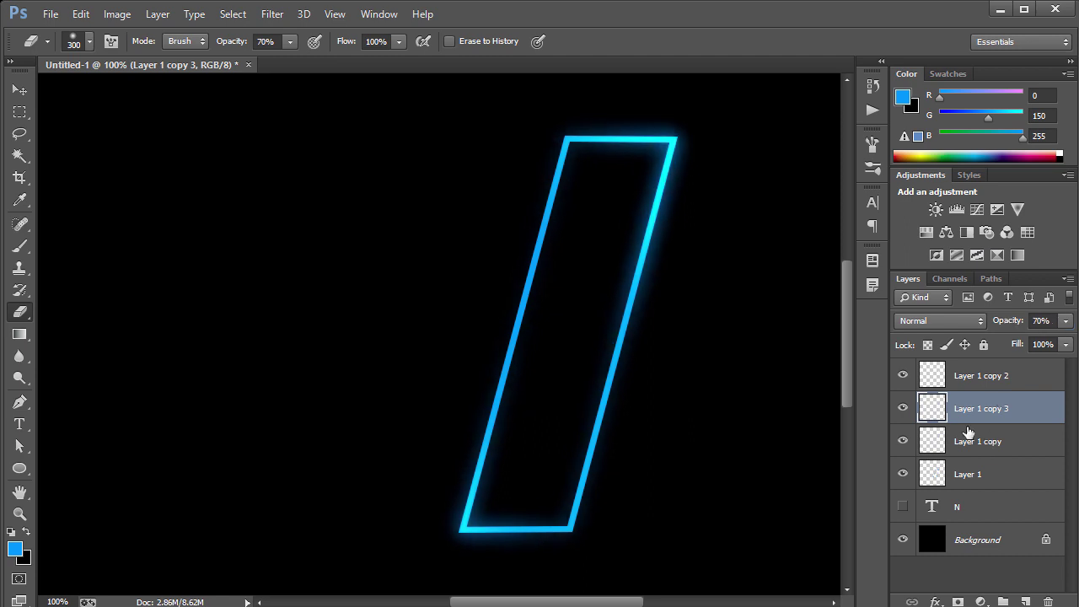
Show the N text layer and hide the four stem outline layers.
{"action": "key", "text": "v"}
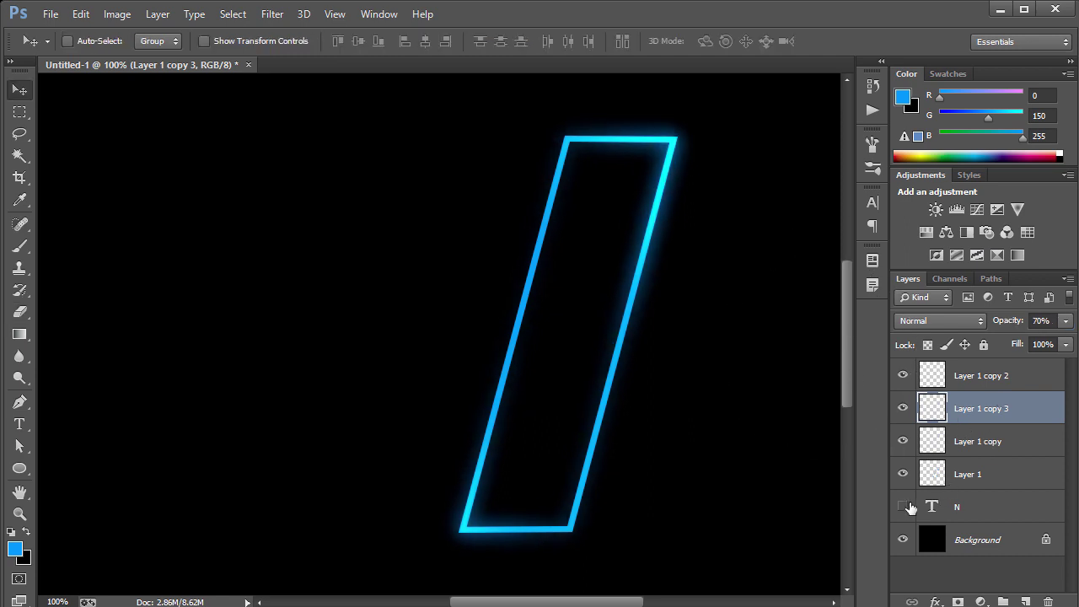
{"action": "left_click", "coordinate": [902, 507]}
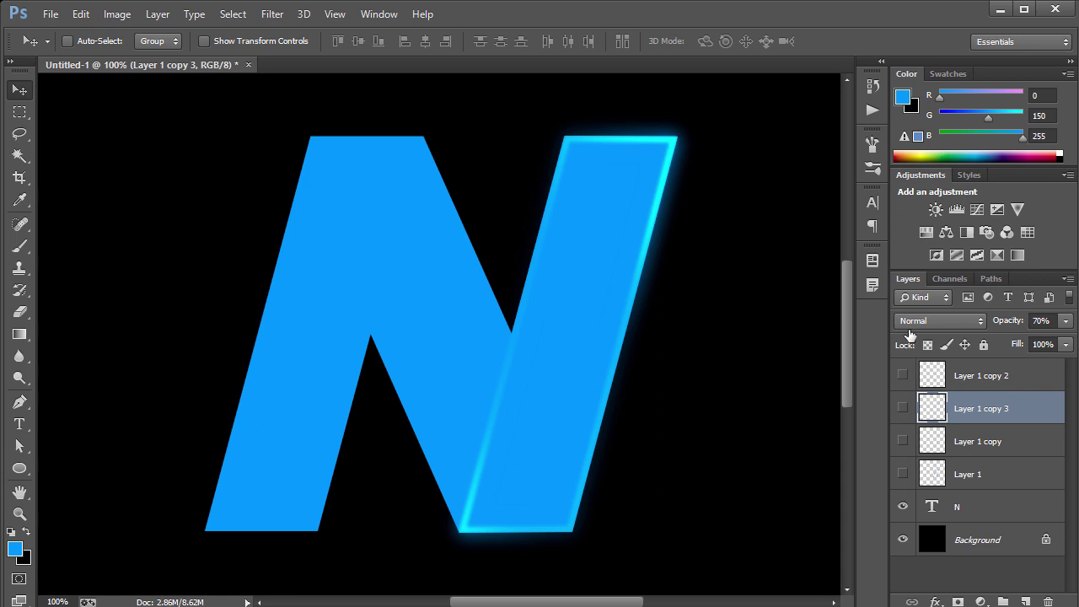
{"action": "left_click_drag", "start_coordinate": [903, 375], "coordinate": [902, 474]}
Group the four stem outline layers and name the group 1.
{"action": "left_click", "coordinate": [977, 479]}
{"action": "left_click", "coordinate": [989, 384], "text": "shift"}
{"action": "key", "text": "ctrl+g"}
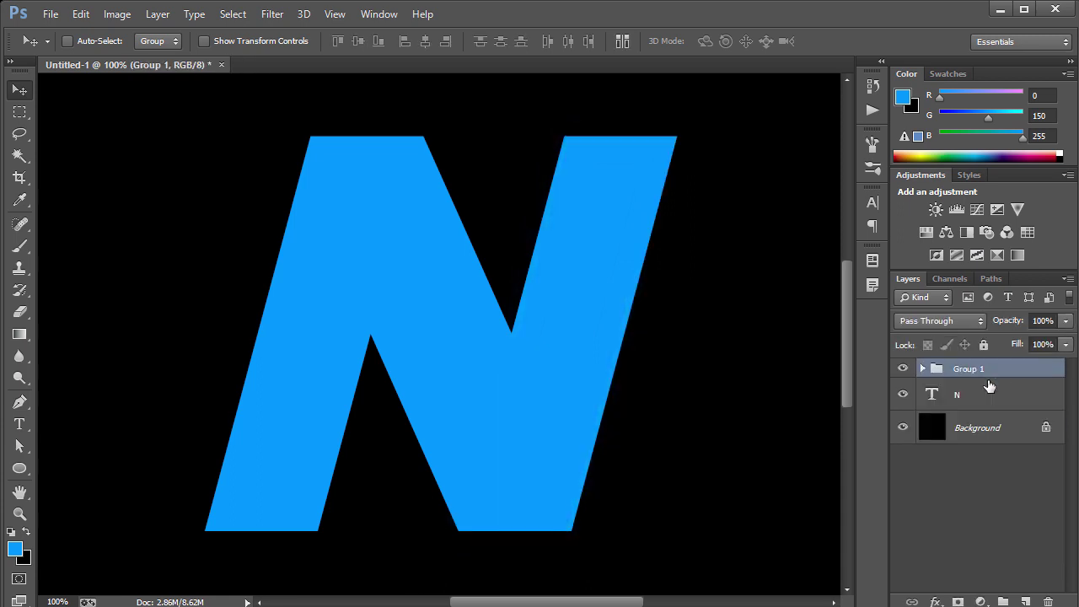
{"action": "double_click", "coordinate": [969, 369]}
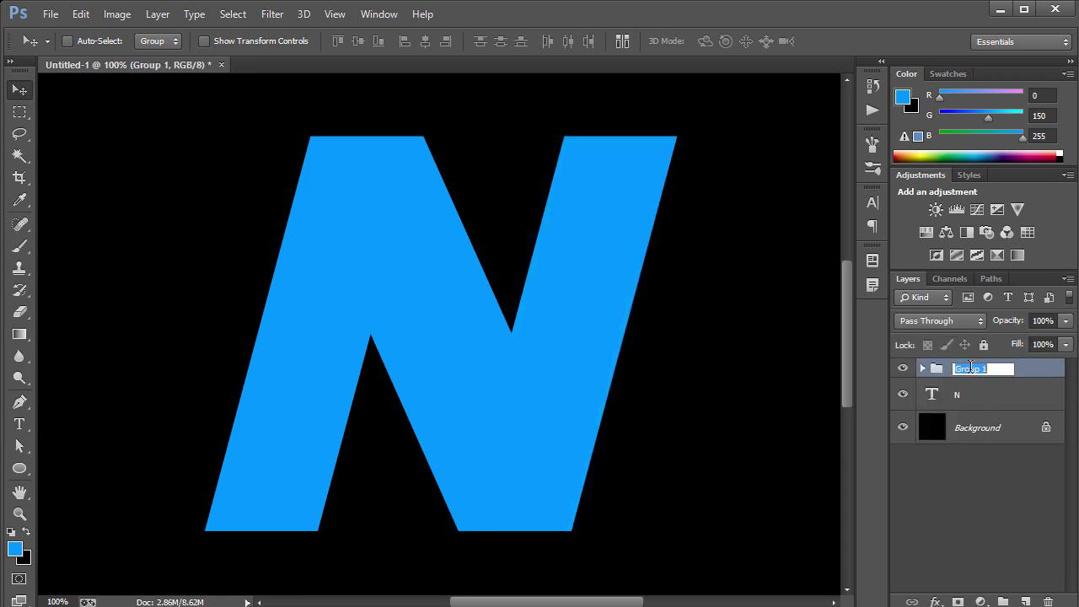
{"action": "type", "text": "1"}
{"action": "key", "text": "Return"}
Duplicate group 1 and make the four outline layers inside the copy visible.
{"action": "left_click", "coordinate": [969, 404]}
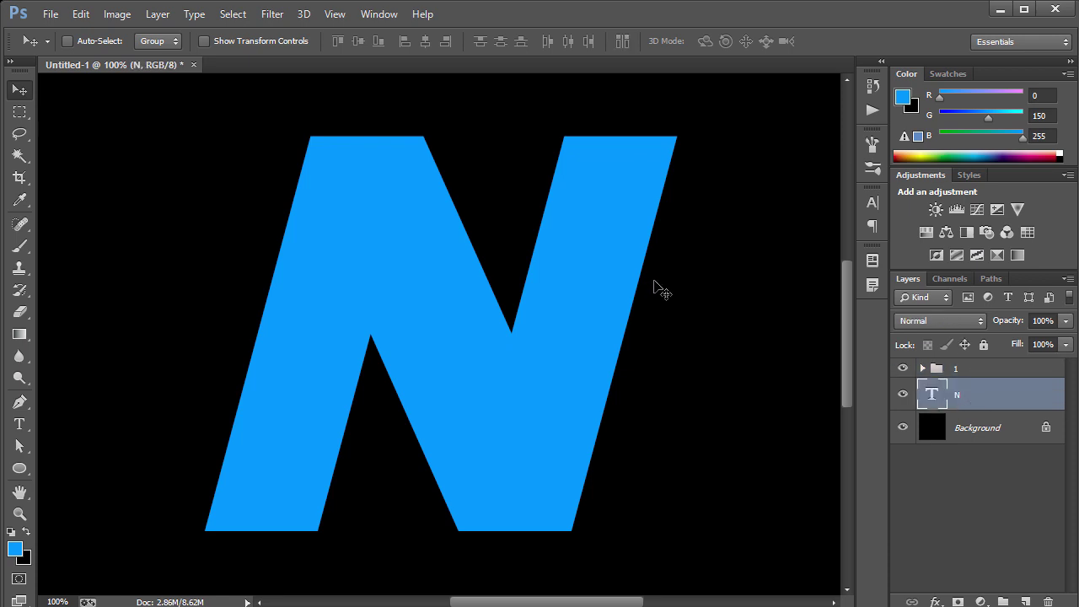
{"action": "left_click", "coordinate": [1007, 368]}
{"action": "key", "text": "ctrl+j"}
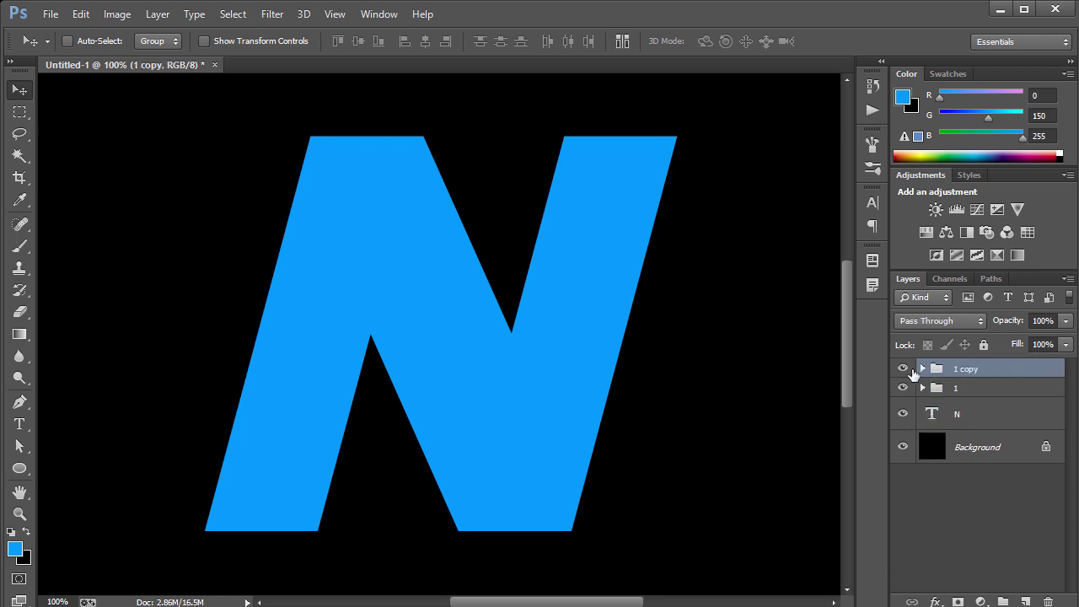
{"action": "left_click", "coordinate": [923, 369]}
{"action": "left_click_drag", "start_coordinate": [903, 395], "coordinate": [903, 493]}
Make the four outline layers inside the original group 1 visible and collapse that group.
{"action": "left_click", "coordinate": [922, 519]}
{"action": "scroll", "coordinate": [1070, 429], "scroll_direction": "down", "scroll_amount": 3}
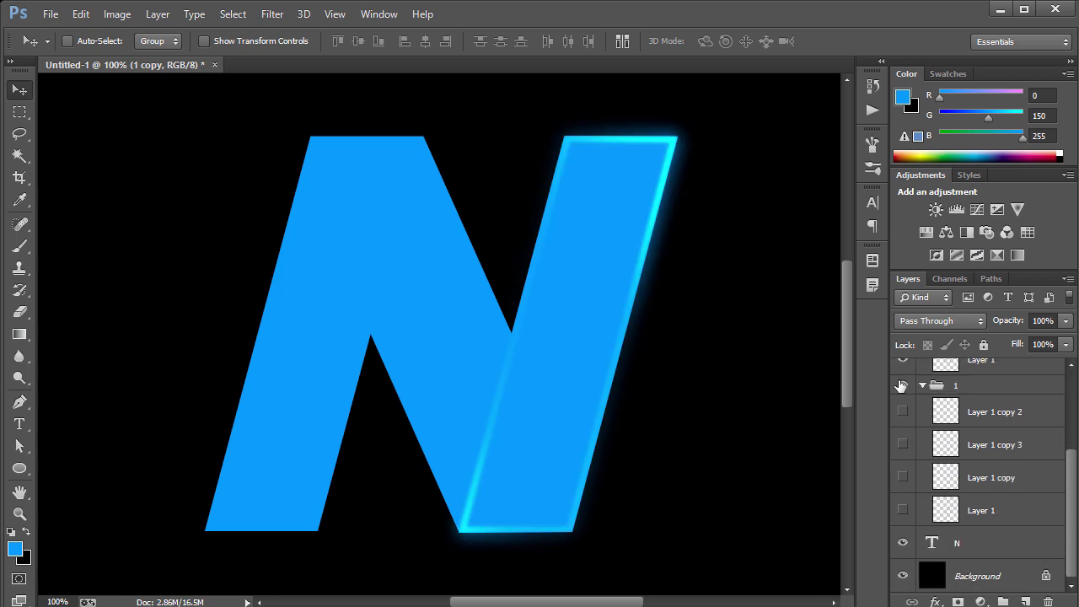
{"action": "left_click_drag", "start_coordinate": [902, 445], "coordinate": [903, 510]}
{"action": "scroll", "coordinate": [1056, 366], "scroll_direction": "up", "scroll_amount": 3}
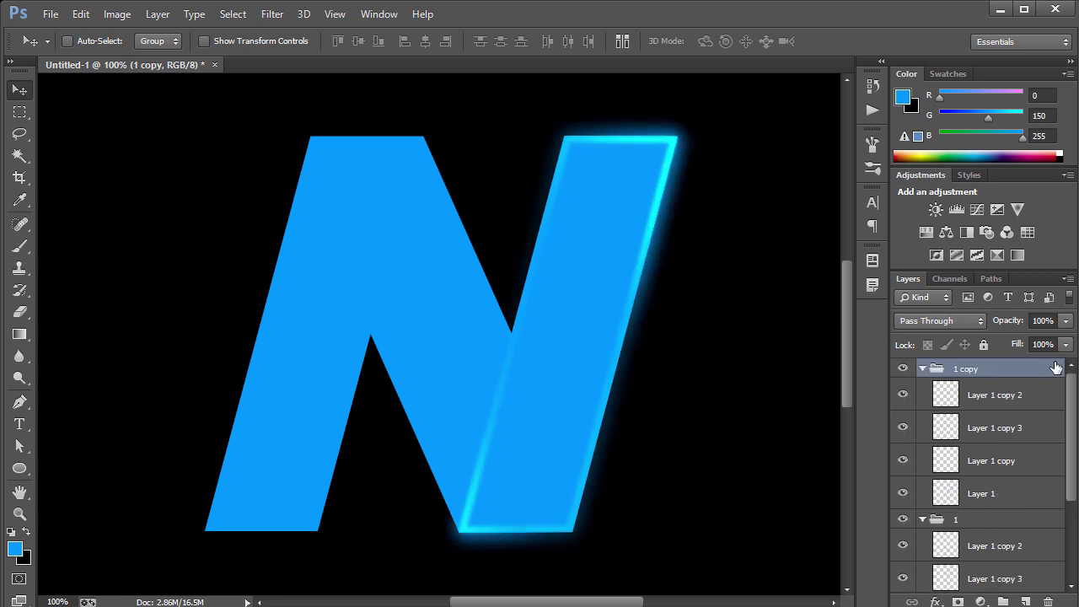
{"action": "left_click", "coordinate": [920, 518]}
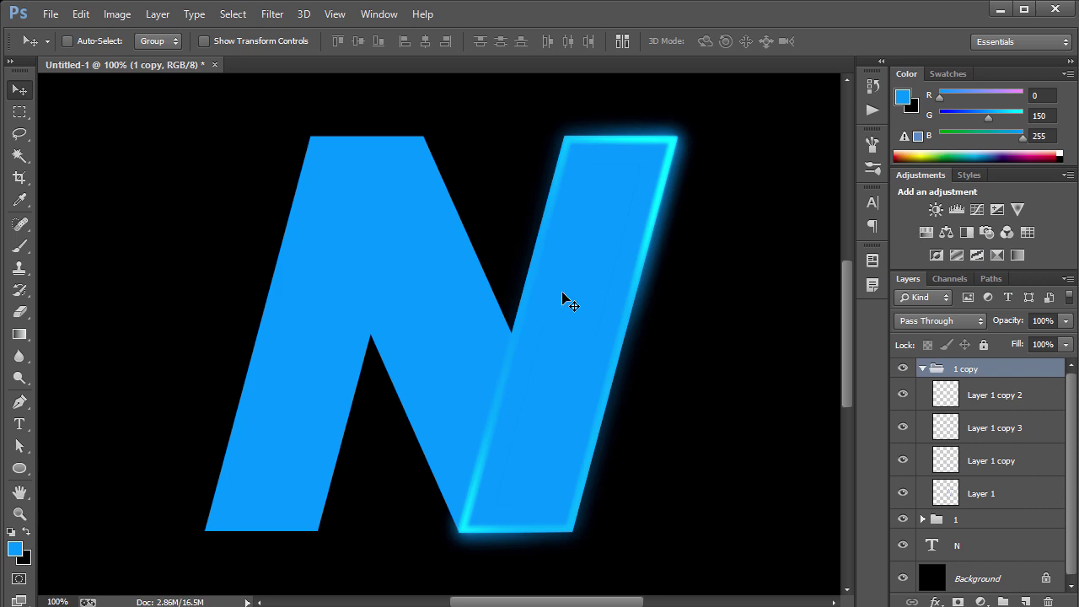
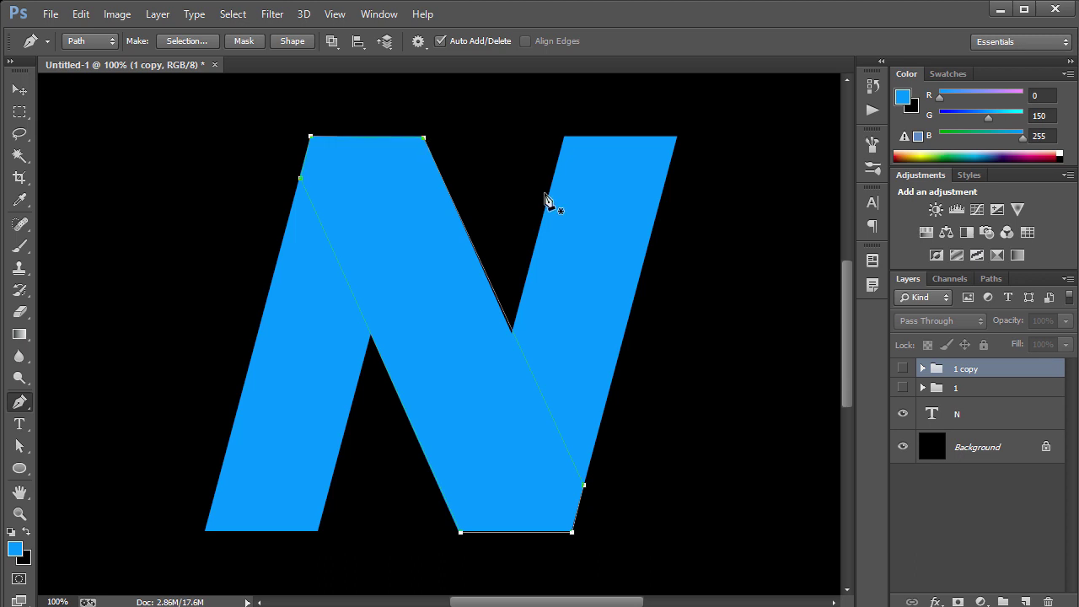
Hide the N text layer and add a new empty layer above the groups for the diagonal's outline.
{"action": "left_click", "coordinate": [902, 413]}
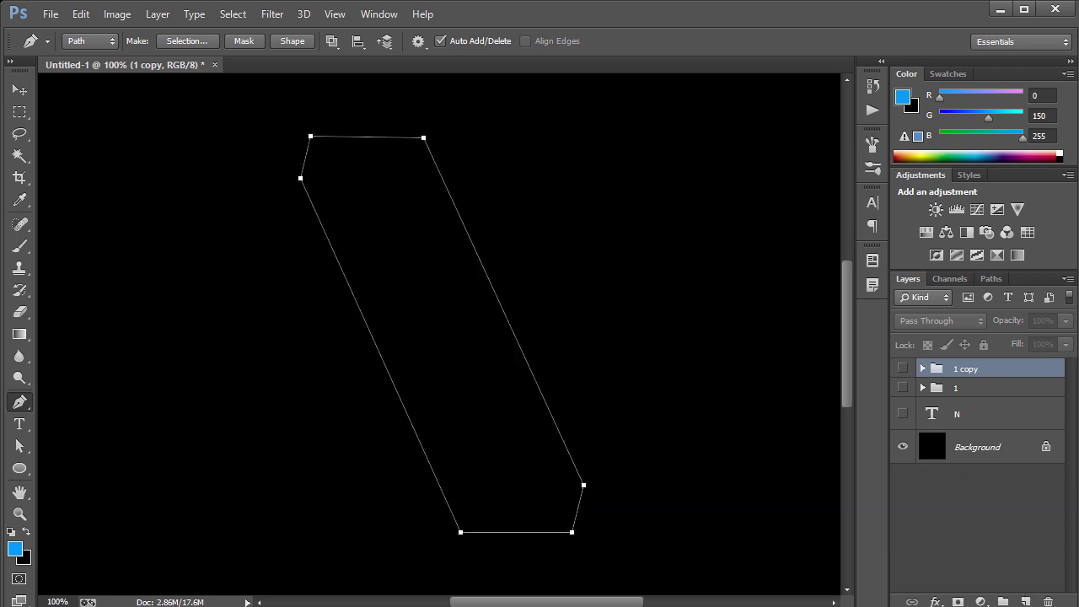
{"action": "left_click", "coordinate": [1024, 601]}
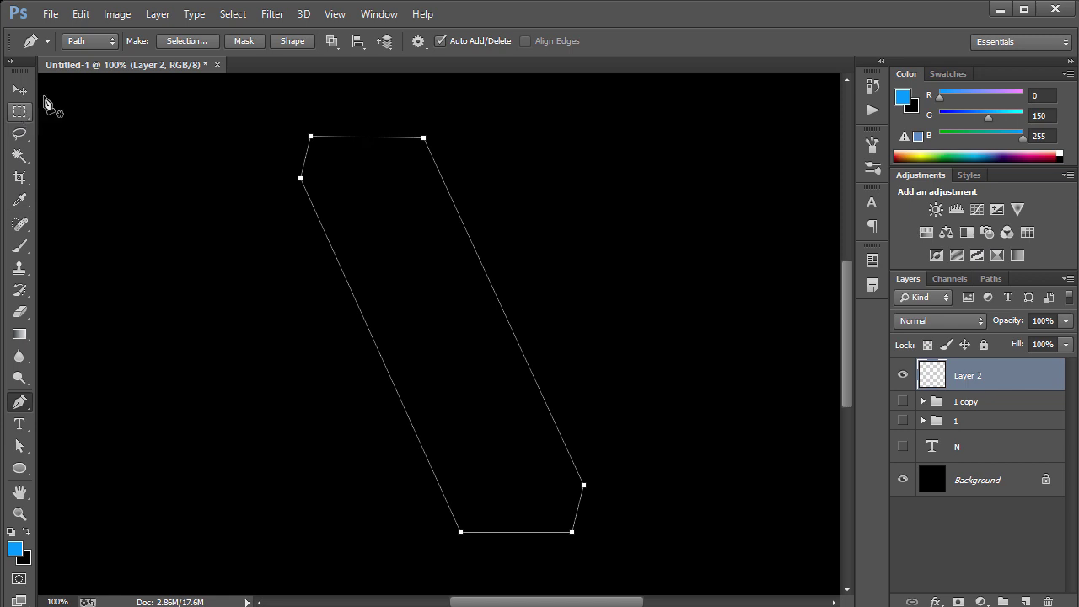
{"action": "left_click", "coordinate": [19, 111]}
{"action": "right_click", "coordinate": [376, 199]}
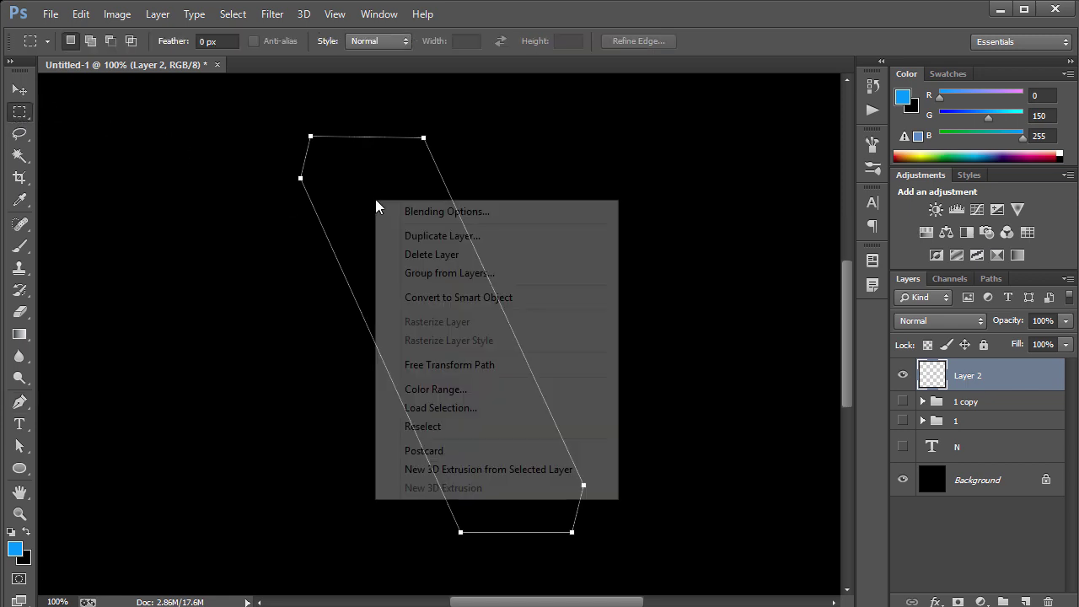
{"action": "left_click", "coordinate": [344, 255]}
{"action": "right_click", "coordinate": [345, 255]}
{"action": "left_click", "coordinate": [325, 247]}
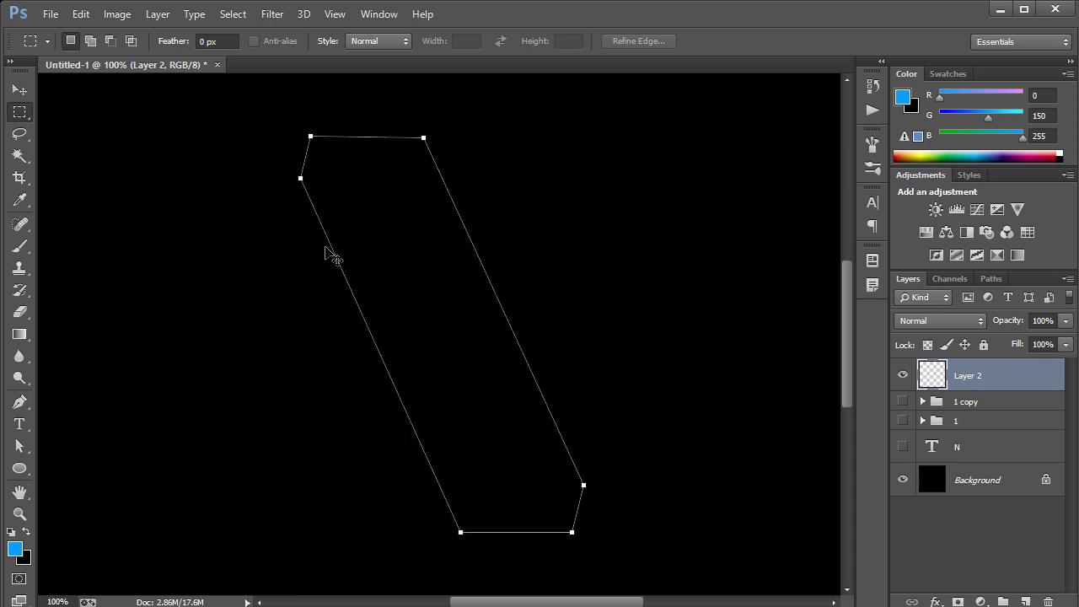
Turn the diagonal's path into a selection, stroke it with a 7 px inside blue outline on Layer 2, and deselect.
{"action": "key", "text": "ctrl+Return"}
{"action": "right_click", "coordinate": [318, 195]}
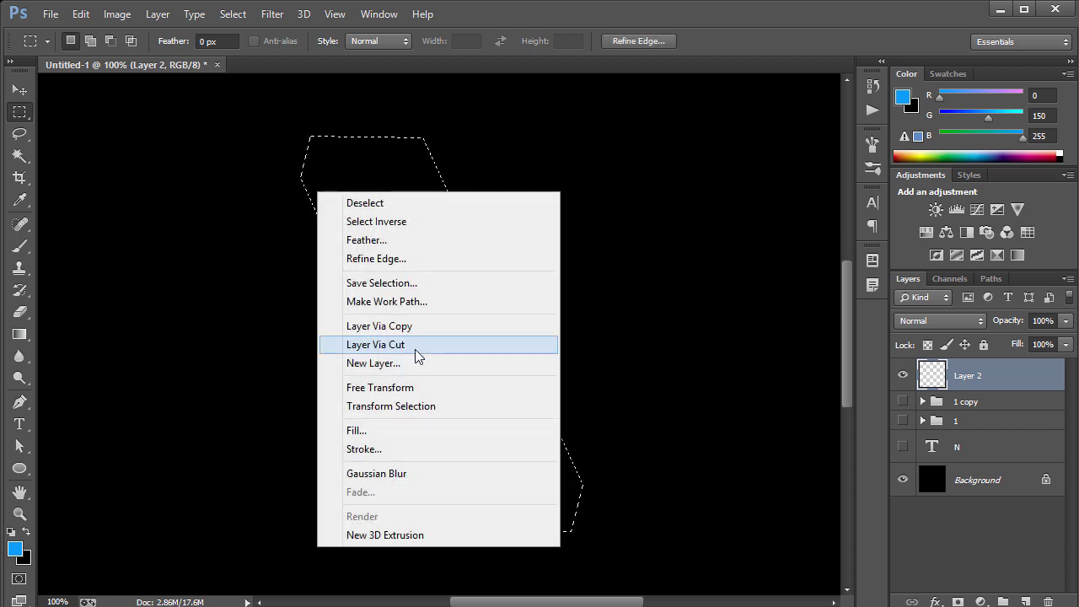
{"action": "left_click", "coordinate": [413, 446]}
{"action": "left_click", "coordinate": [794, 157]}
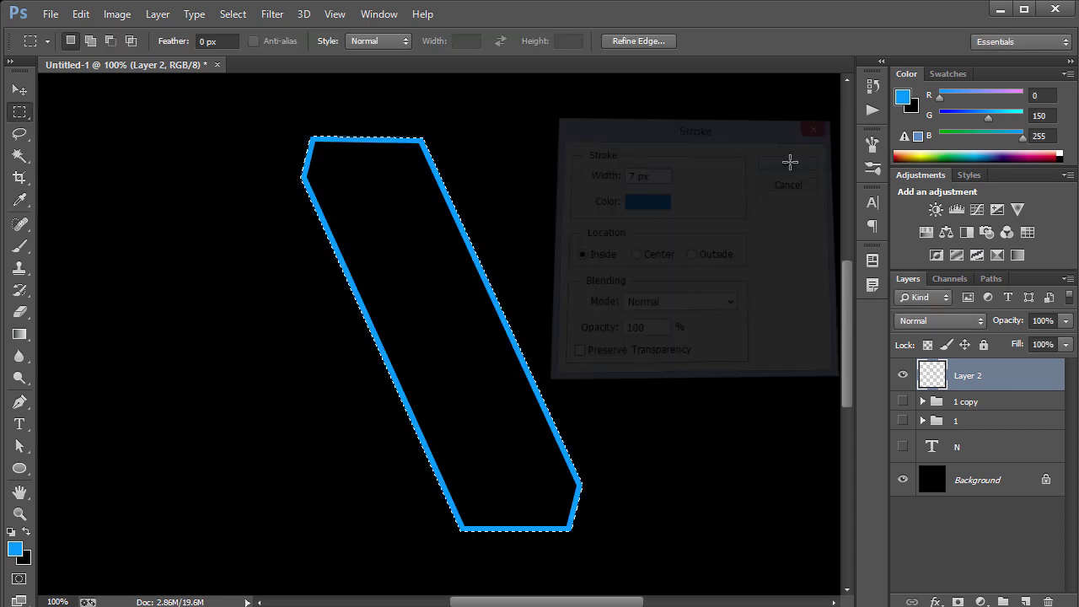
{"action": "key", "text": "ctrl+d"}
{"action": "key", "text": "m"}
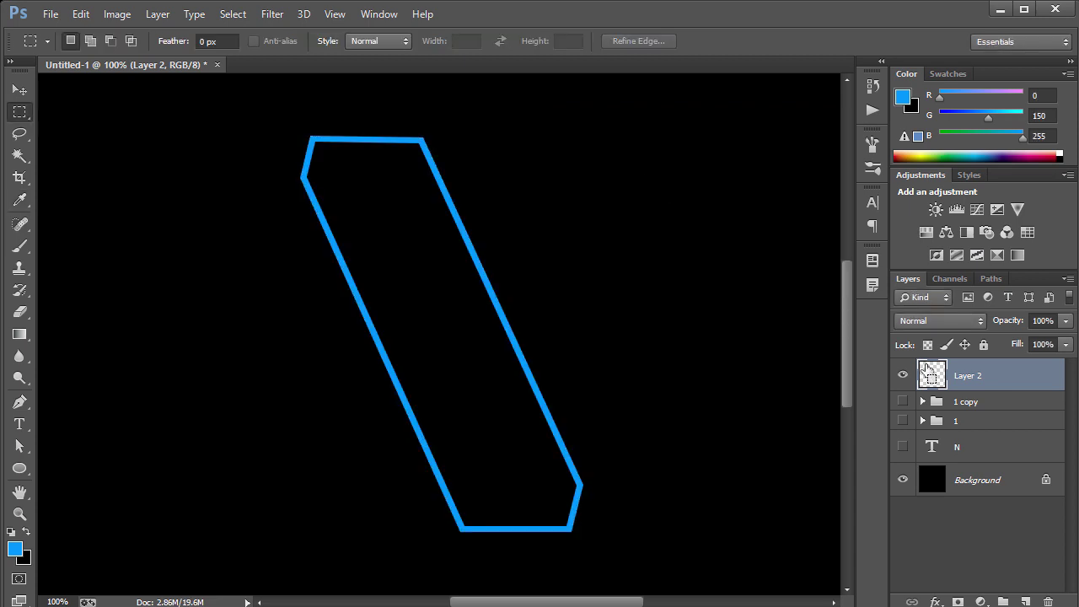
Duplicate the diagonal's outline layer and apply a Gaussian Blur with a 10-pixel radius to the copy.
{"action": "key", "text": "ctrl+j"}
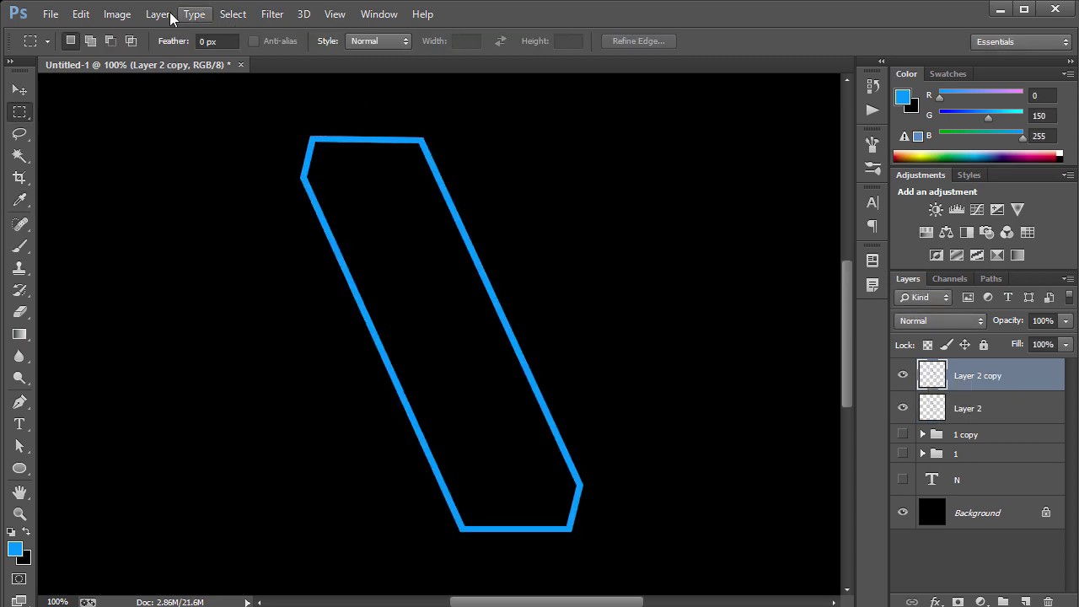
{"action": "left_click", "coordinate": [273, 14]}
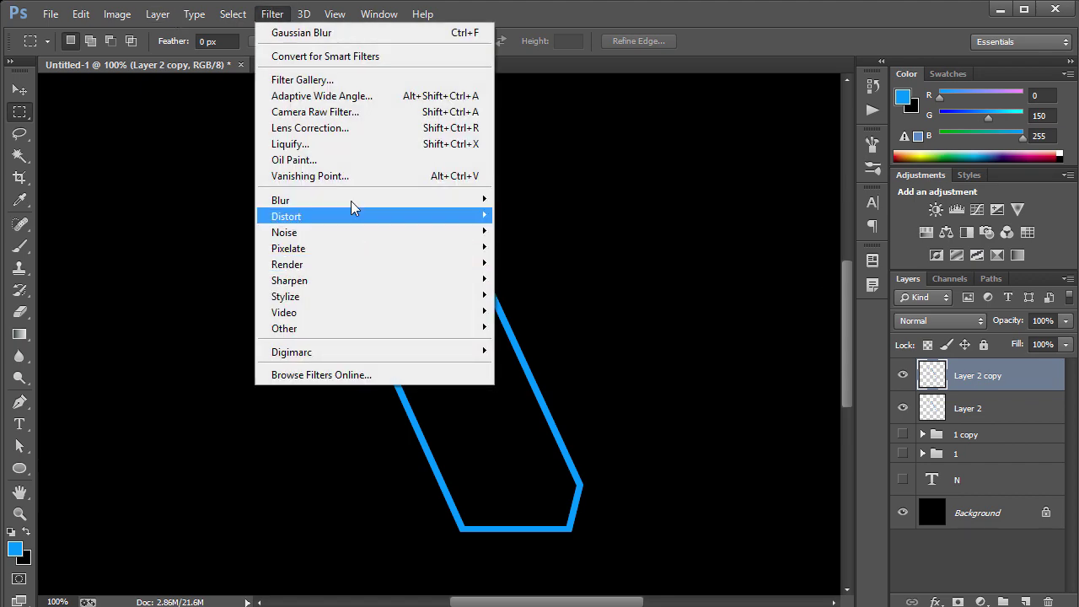
{"action": "mouse_move", "coordinate": [354, 200]}
{"action": "left_click", "coordinate": [561, 320]}
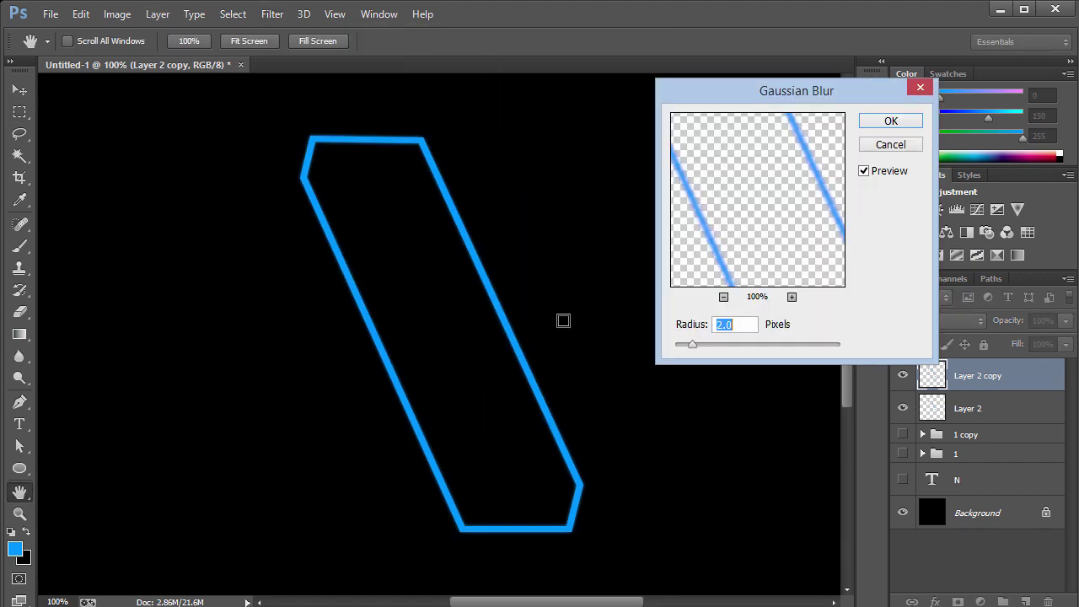
{"action": "type", "text": "10"}
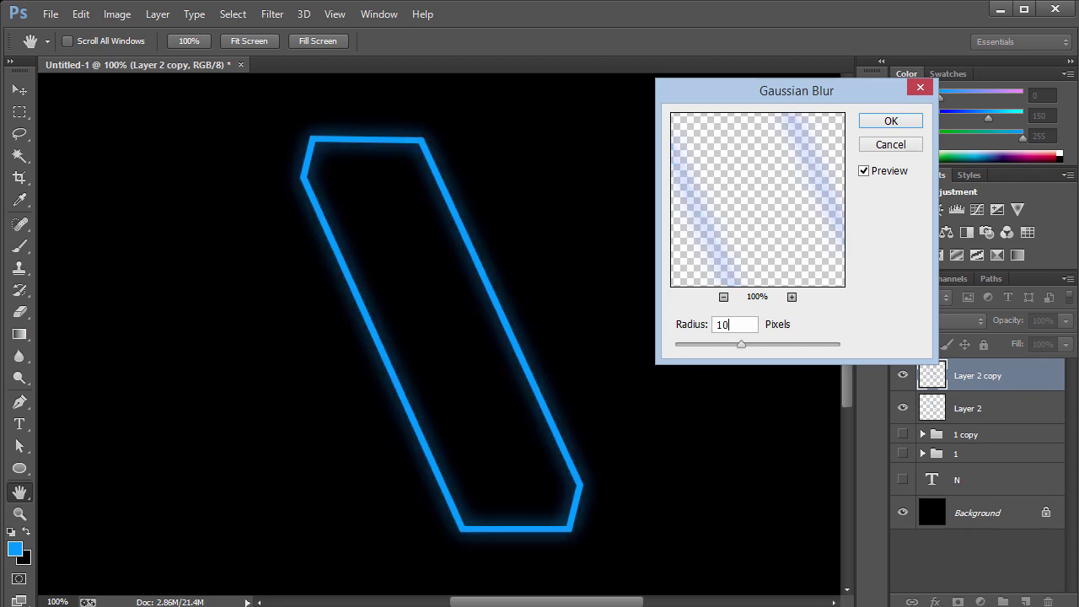
{"action": "key", "text": "Return"}
Duplicate Layer 2 and recolor the copy with a white (ffffff) Color Overlay, rasterized into the layer.
{"action": "left_click", "coordinate": [1018, 419]}
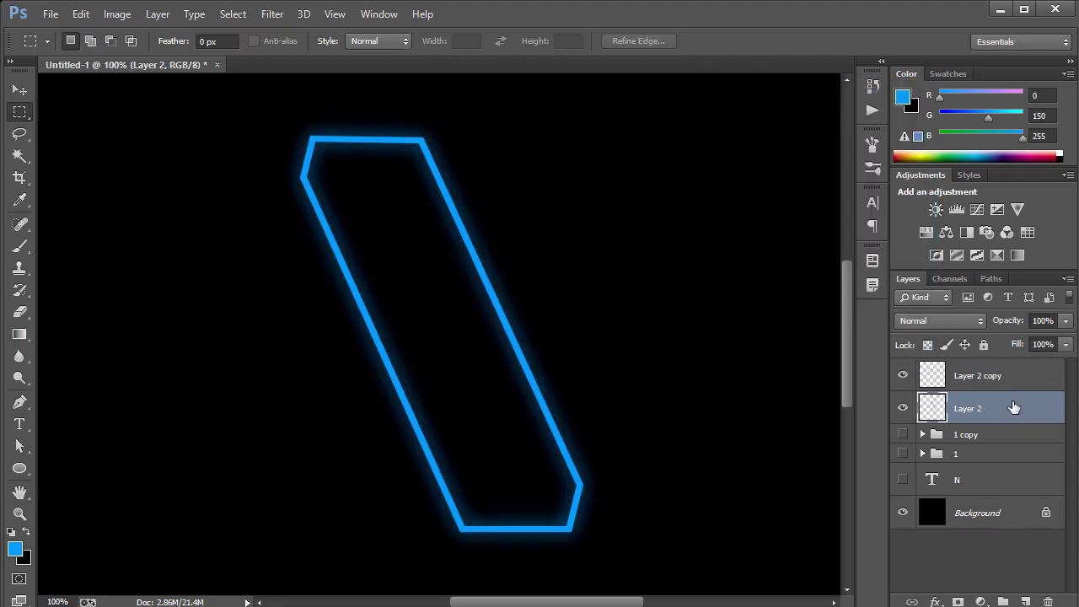
{"action": "key", "text": "ctrl+j"}
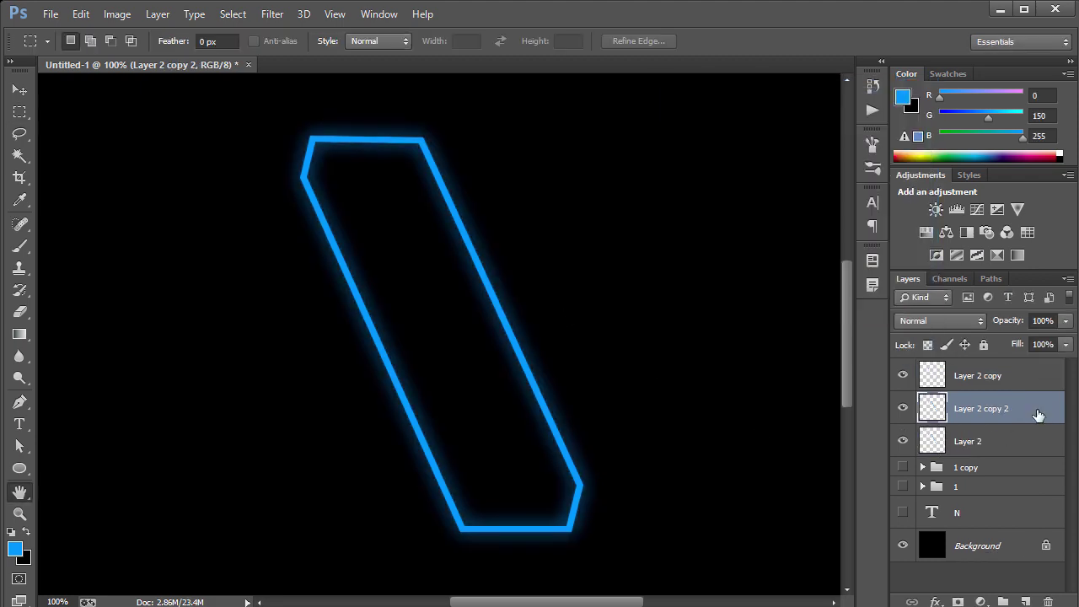
{"action": "double_click", "coordinate": [1038, 415]}
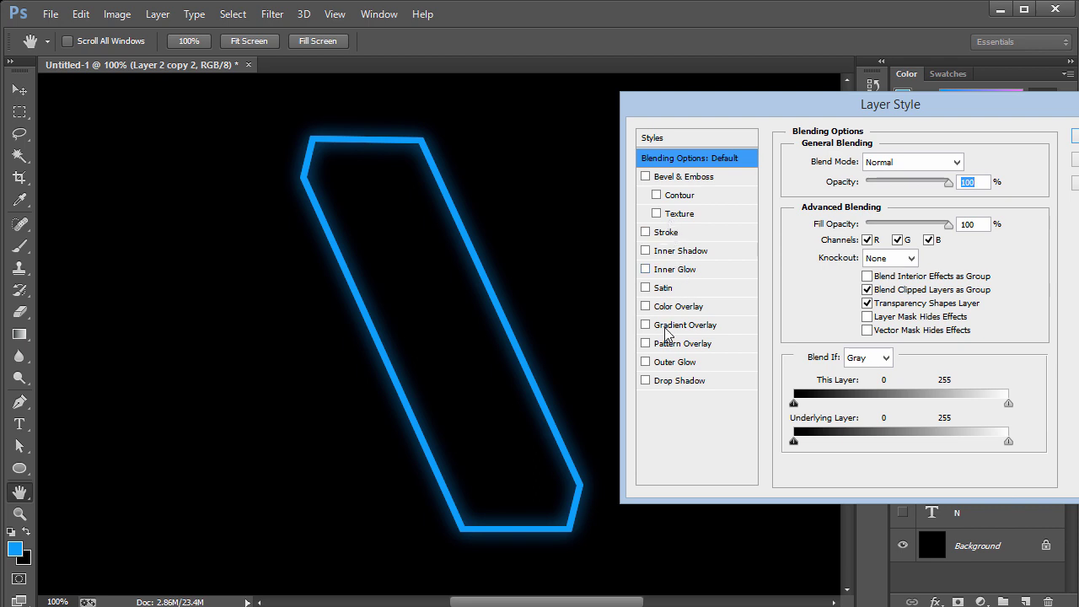
{"action": "left_click", "coordinate": [708, 306]}
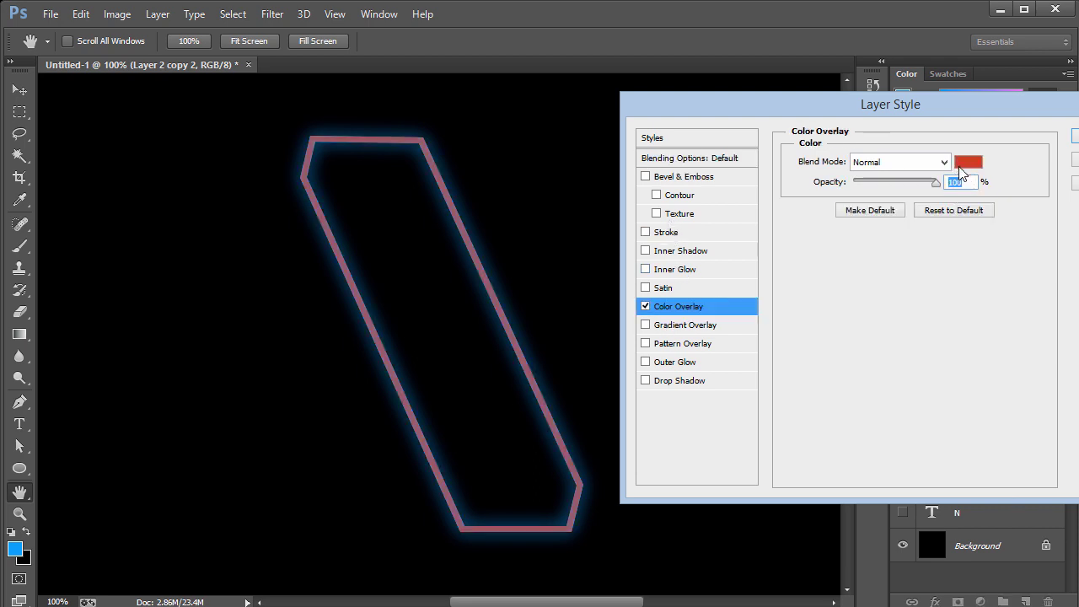
{"action": "left_click", "coordinate": [967, 162]}
{"action": "type", "text": "ffffff"}
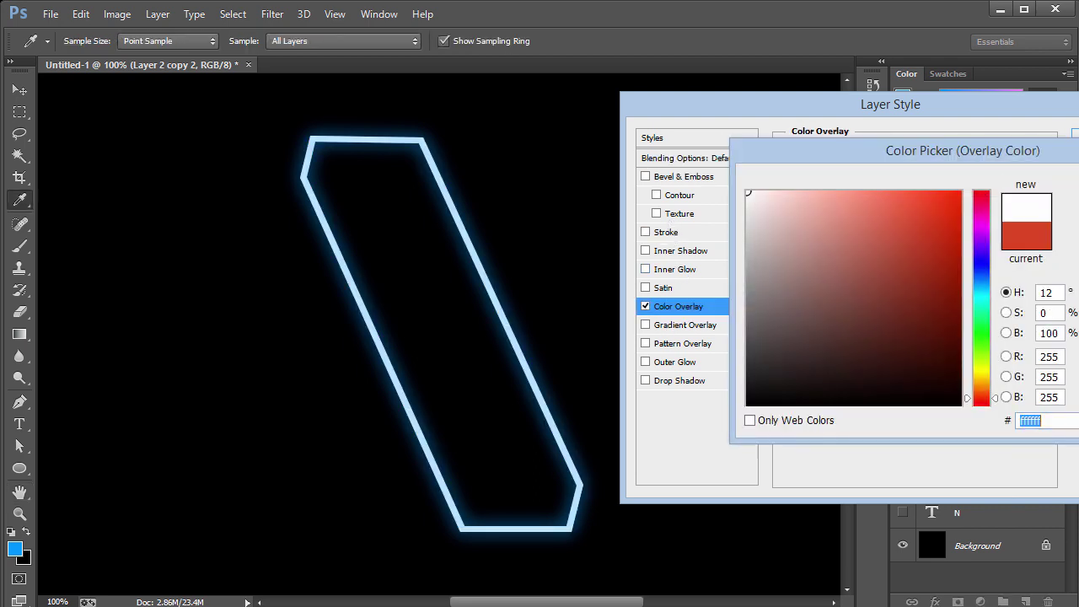
{"action": "key", "text": "Return"}
{"action": "left_click_drag", "start_coordinate": [1043, 113], "coordinate": [903, 131]}
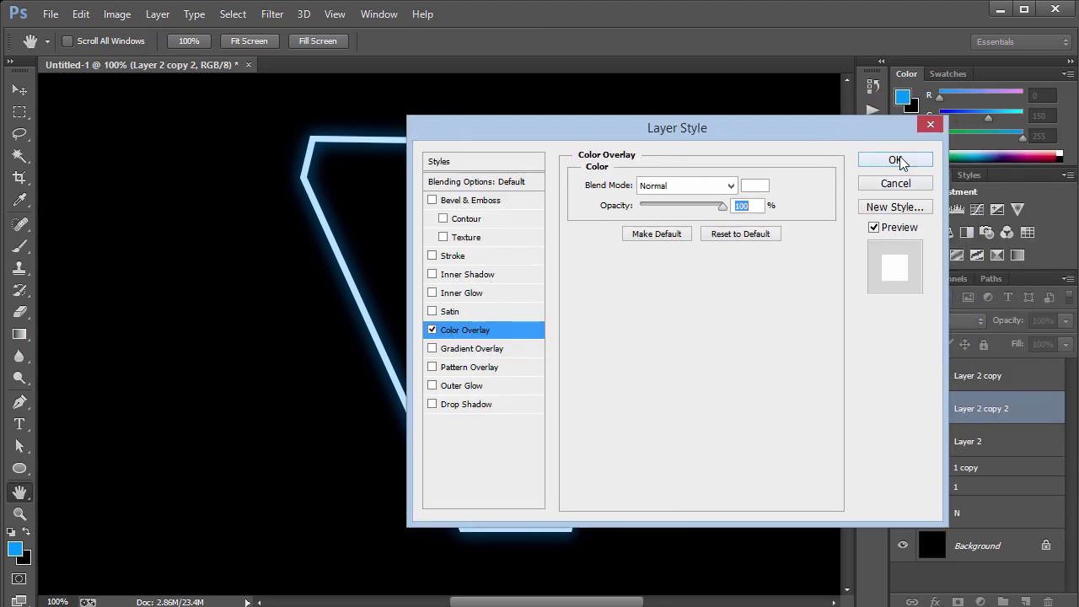
{"action": "left_click", "coordinate": [897, 160]}
{"action": "right_click", "coordinate": [1018, 403]}
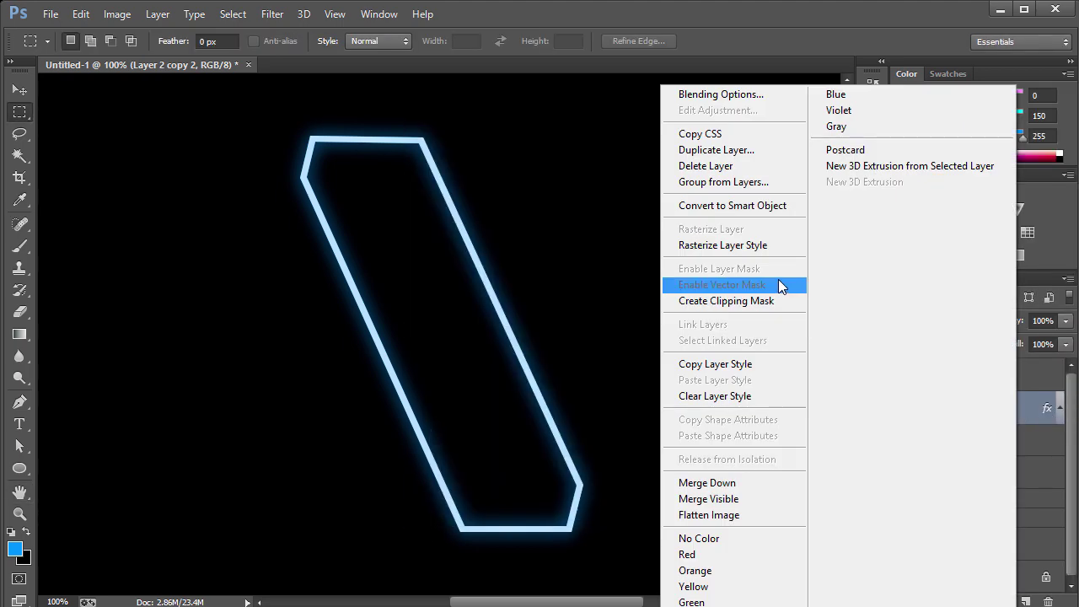
{"action": "left_click", "coordinate": [758, 245]}
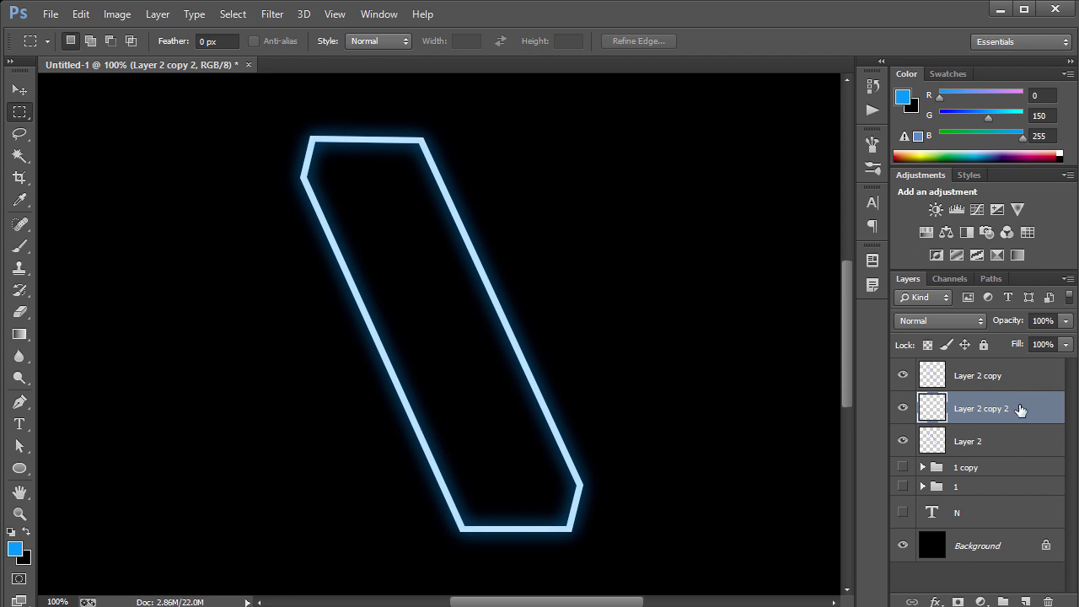
Move the white outline layer above the blurred outline copy and set its blend mode to Overlay.
{"action": "left_click_drag", "start_coordinate": [1020, 410], "coordinate": [974, 367]}
{"action": "left_click", "coordinate": [968, 322]}
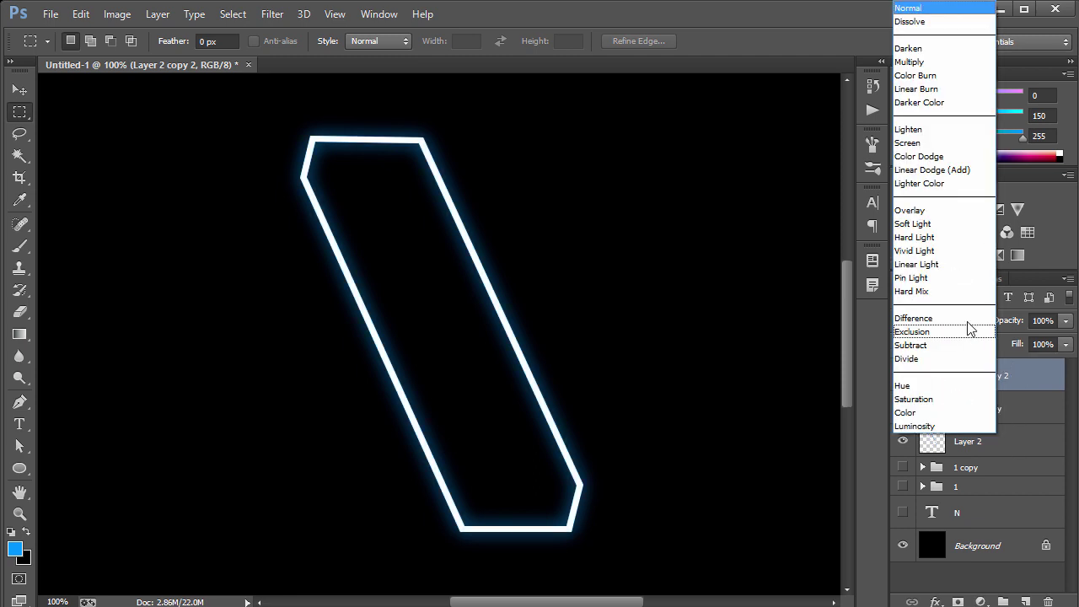
{"action": "left_click", "coordinate": [930, 208]}
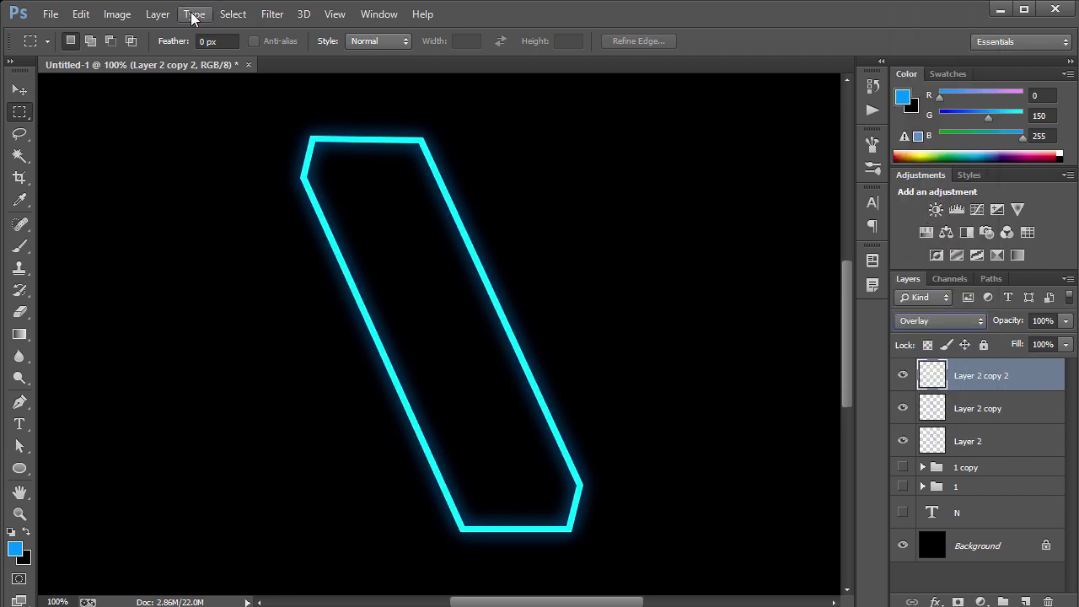
Apply a Gaussian Blur with a 2-pixel radius to the white outline layer.
{"action": "left_click", "coordinate": [272, 14]}
{"action": "mouse_move", "coordinate": [295, 202]}
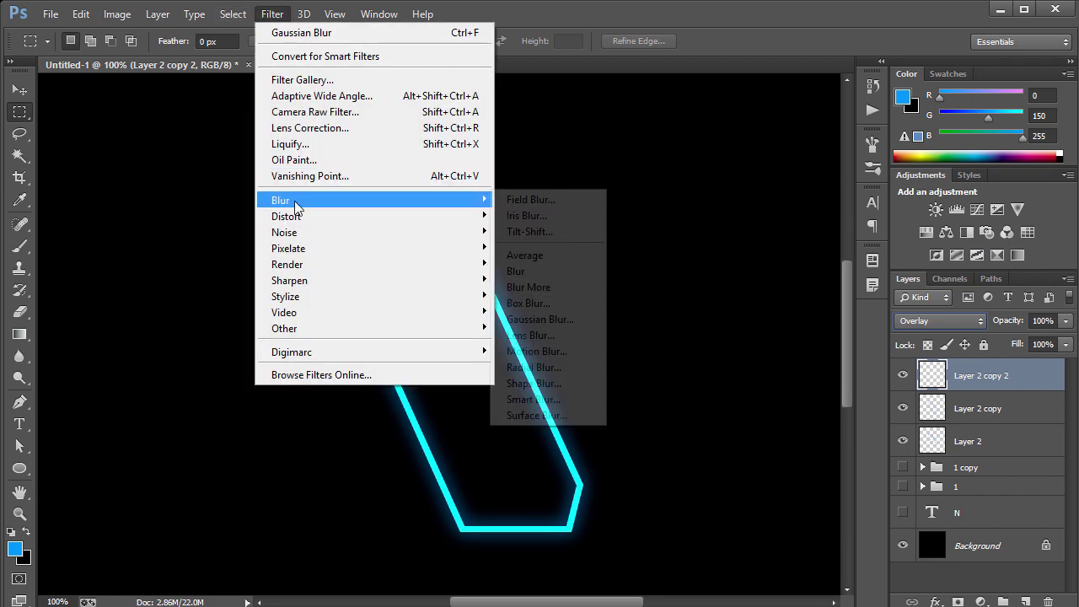
{"action": "left_click", "coordinate": [540, 319]}
{"action": "type", "text": "2"}
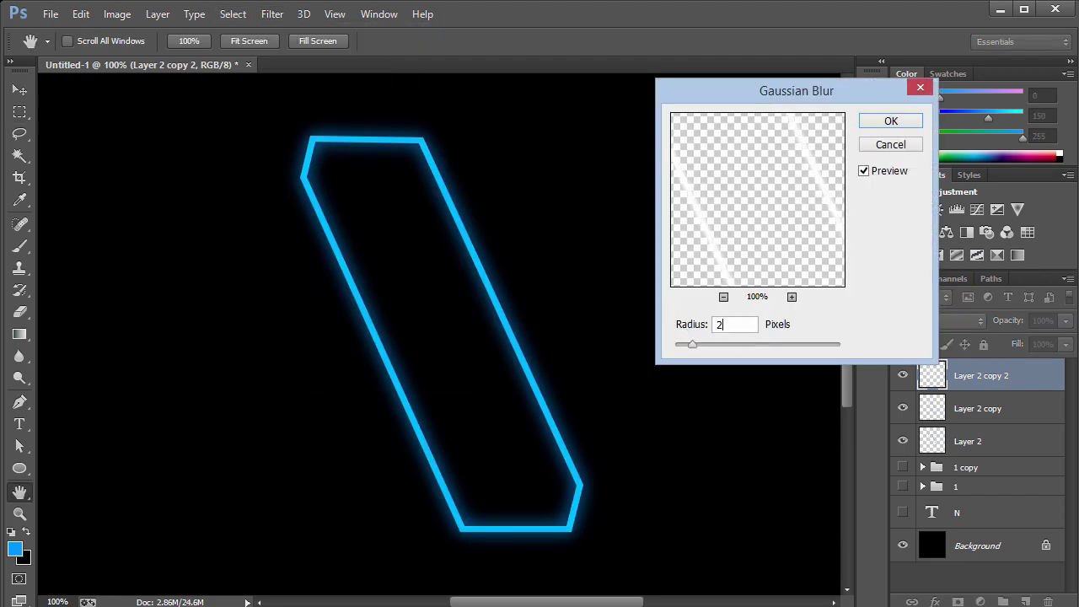
{"action": "key", "text": "Return"}
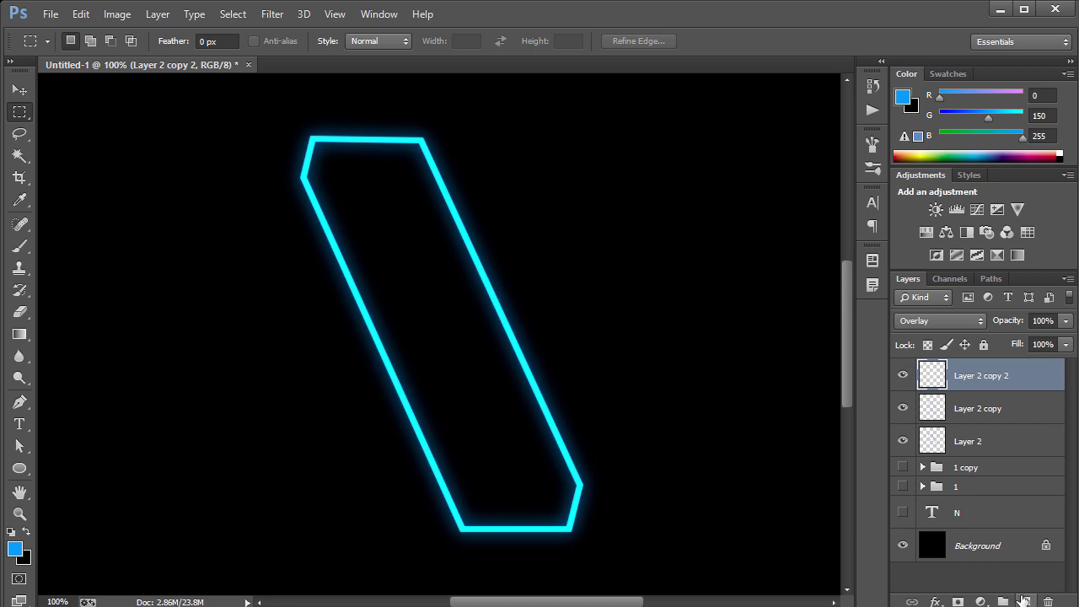
Partly erase the blurred glow on Layer 2 copy with the 300 px soft Eraser at 70% opacity.
{"action": "left_click", "coordinate": [1022, 413]}
{"action": "key", "text": "e"}
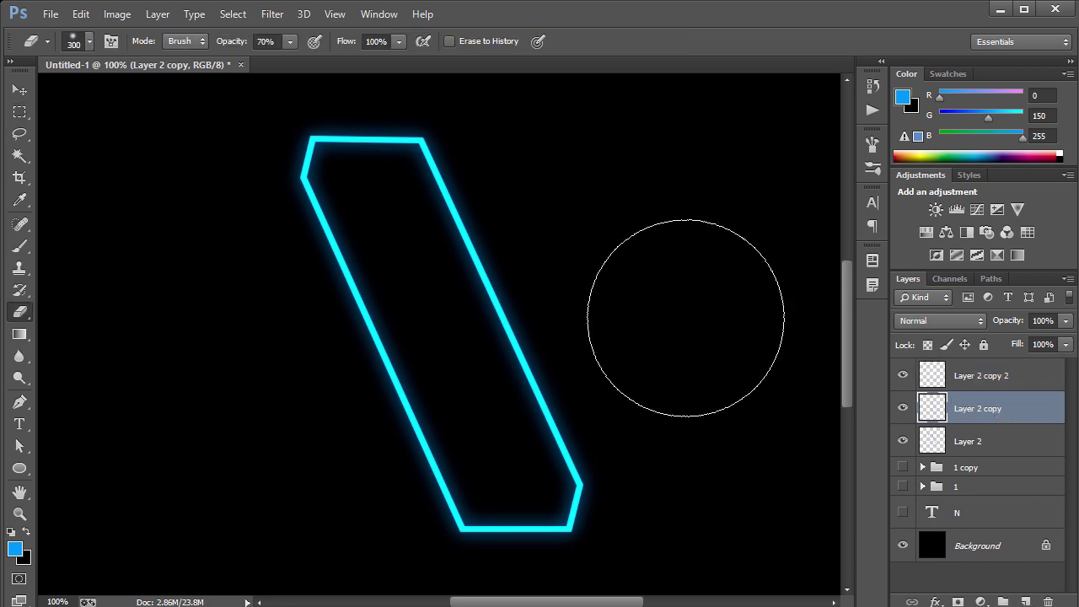
{"action": "mouse_move", "coordinate": [538, 552]}
{"action": "left_mouse_down"}
{"action": "mouse_move", "coordinate": [482, 548]}
{"action": "mouse_move", "coordinate": [566, 493]}
{"action": "left_mouse_up"}
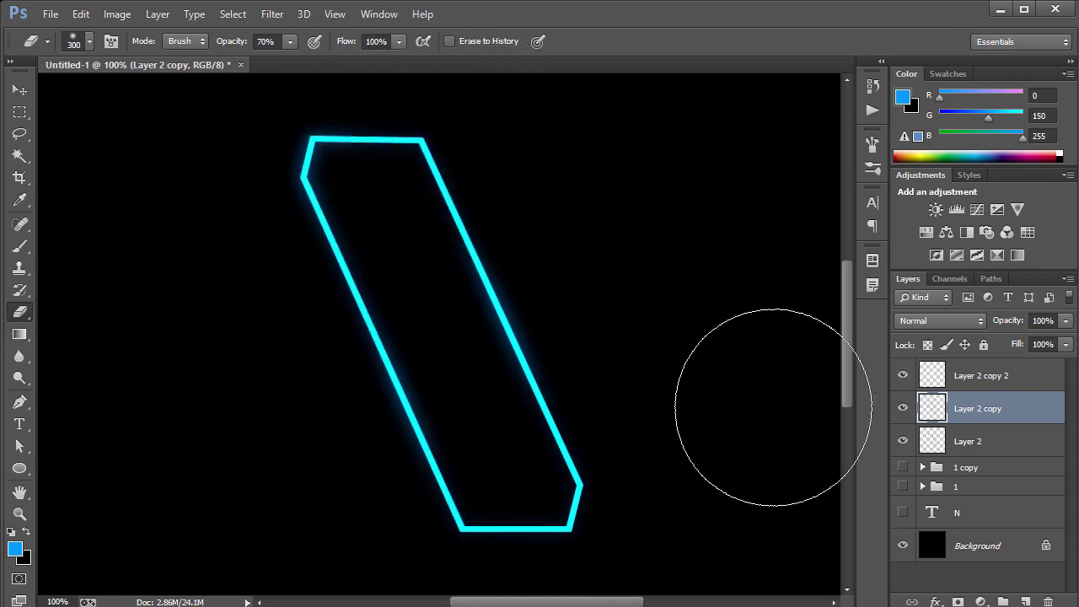
Partly erase the white overlay outline, Layer 2 copy 2, around the diagonal's corners and upper-left edge with the same Eraser.
{"action": "left_click", "coordinate": [980, 377]}
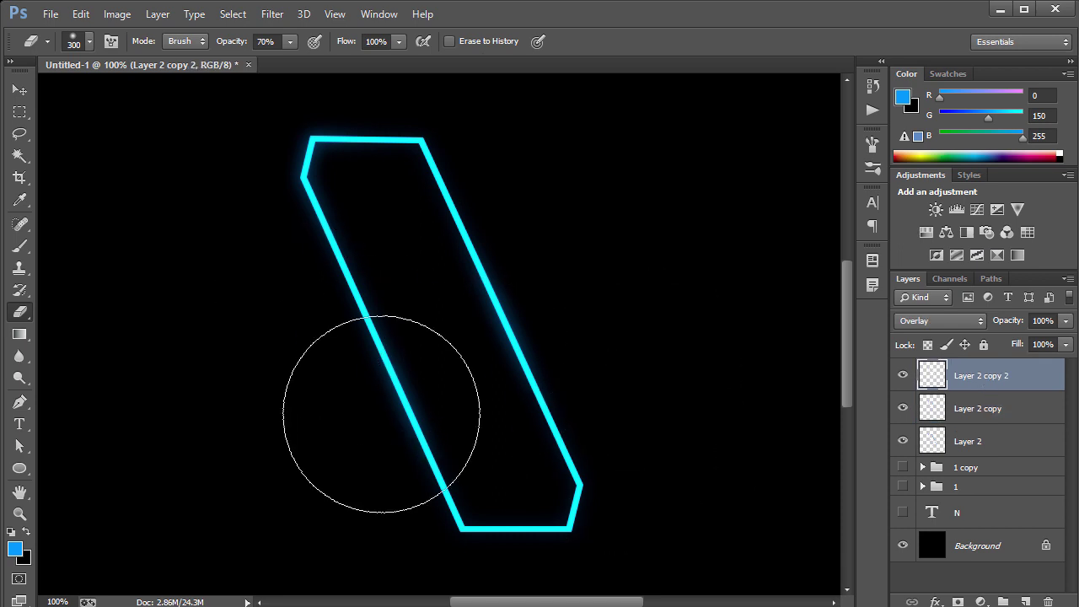
{"action": "mouse_move", "coordinate": [481, 474]}
{"action": "left_mouse_down"}
{"action": "mouse_move", "coordinate": [561, 525]}
{"action": "mouse_move", "coordinate": [596, 340]}
{"action": "left_mouse_up"}
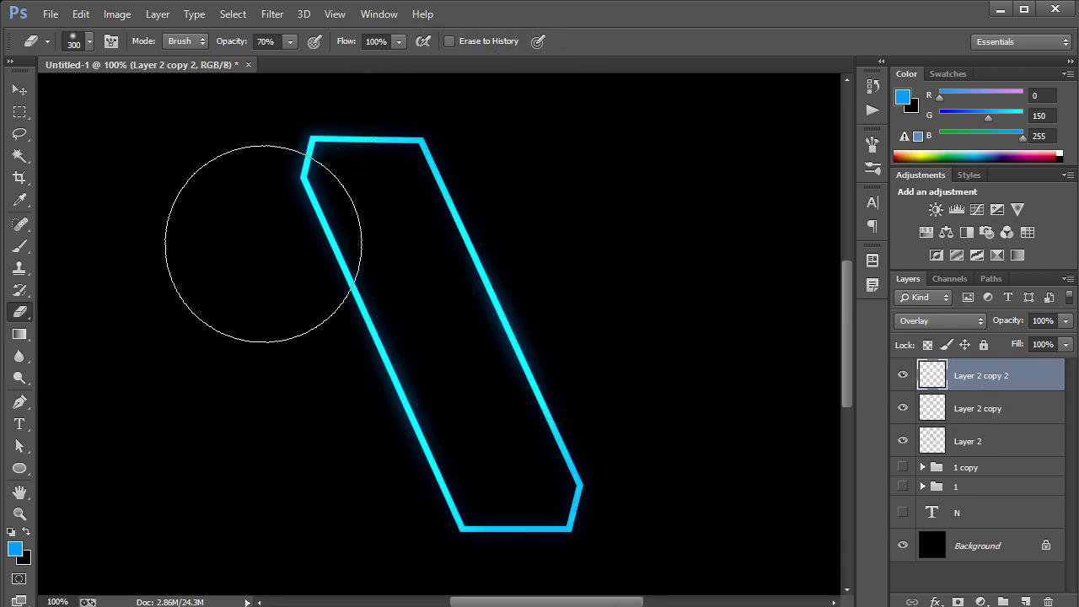
{"action": "left_click_drag", "start_coordinate": [222, 272], "coordinate": [236, 250]}
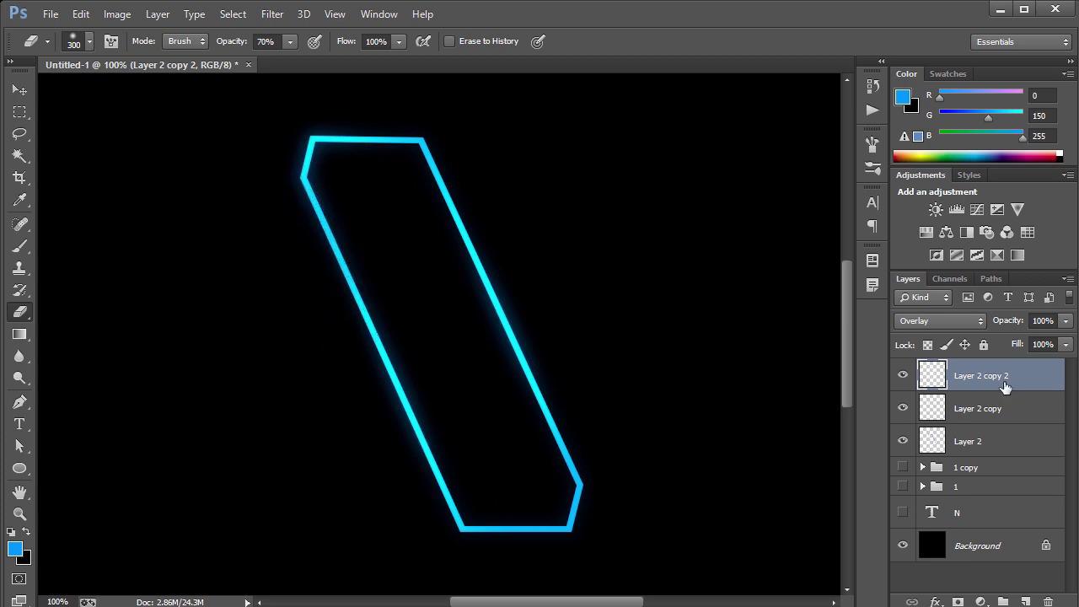
Check the blend mode and opacity of the stem outline layers inside group 1 copy.
{"action": "left_click", "coordinate": [1013, 420]}
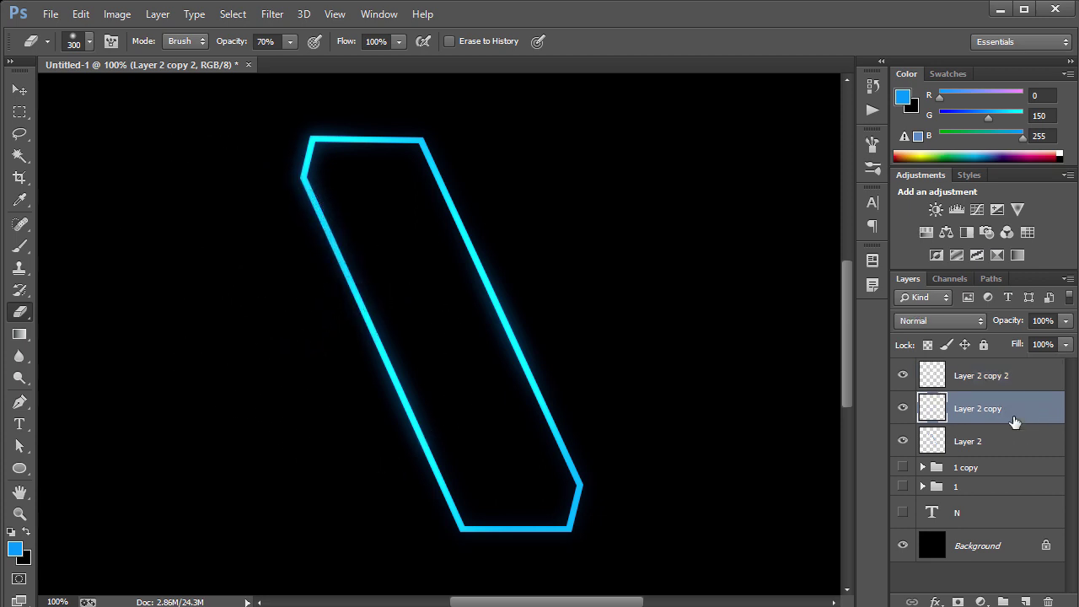
{"action": "left_click", "coordinate": [922, 467]}
{"action": "left_click", "coordinate": [969, 497]}
{"action": "left_click", "coordinate": [999, 526]}
{"action": "left_click", "coordinate": [992, 565]}
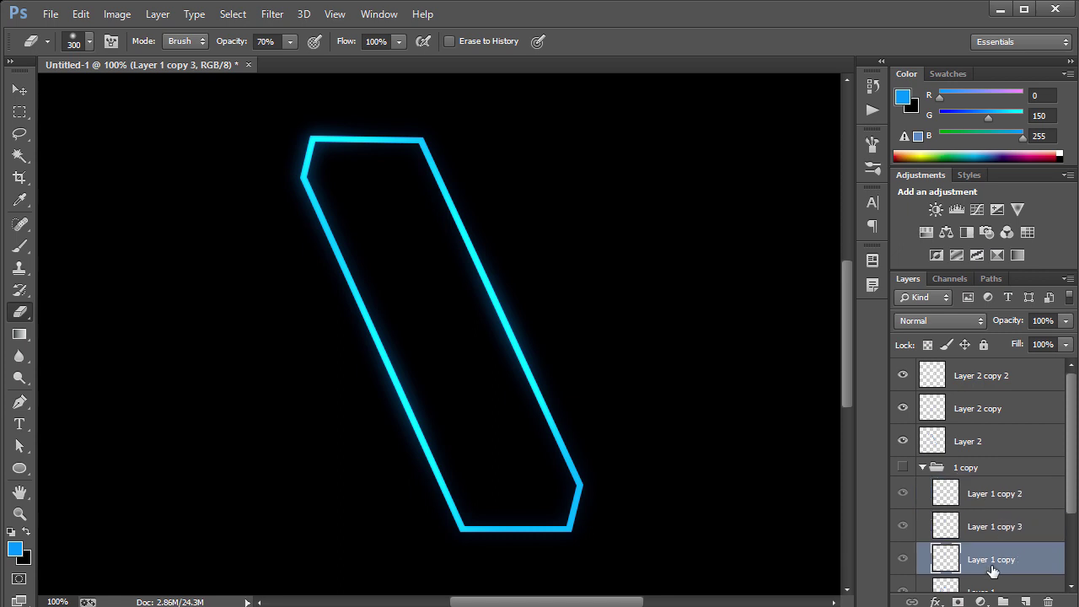
{"action": "left_click", "coordinate": [999, 498]}
{"action": "left_click", "coordinate": [994, 531]}
{"action": "left_click", "coordinate": [992, 565]}
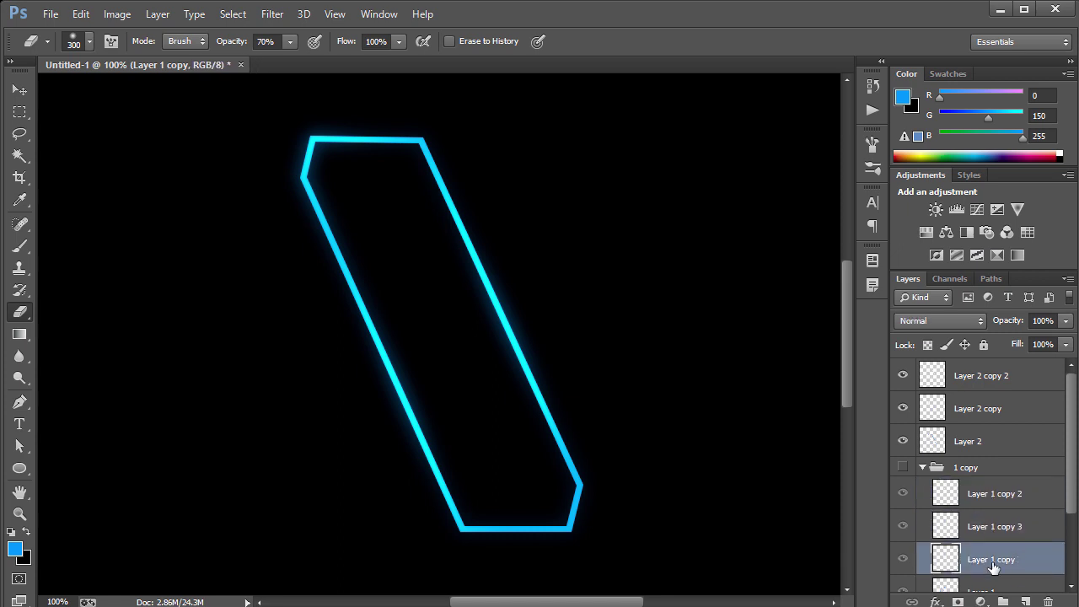
{"action": "left_click", "coordinate": [993, 526]}
{"action": "left_click", "coordinate": [992, 494]}
Duplicate the diagonal's partly erased glow layer, Layer 2 copy, and set the duplicate's opacity to 70%.
{"action": "left_click", "coordinate": [991, 409]}
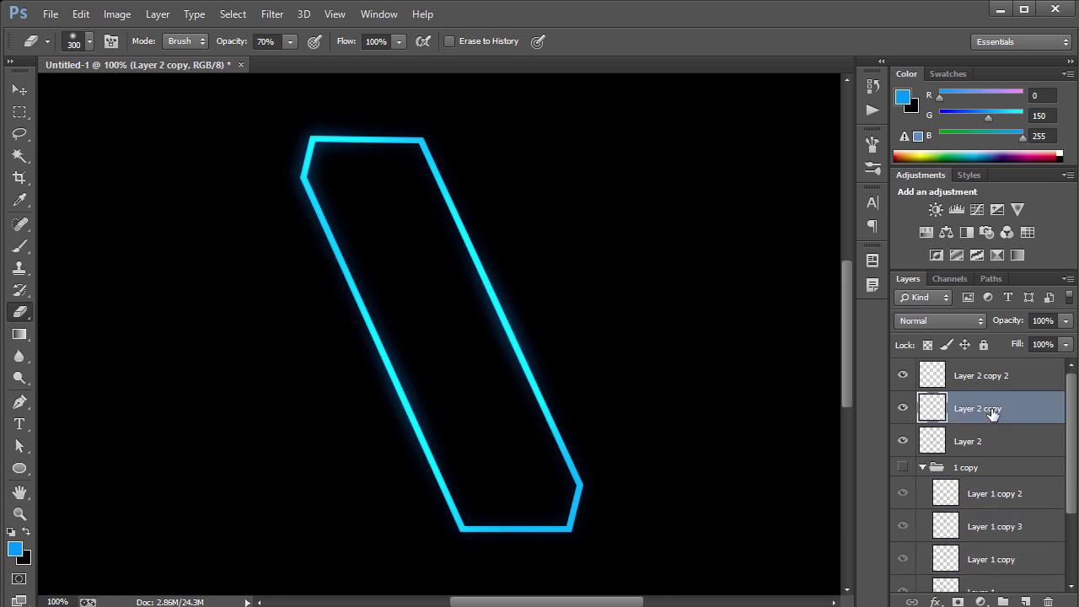
{"action": "key", "text": "ctrl+j"}
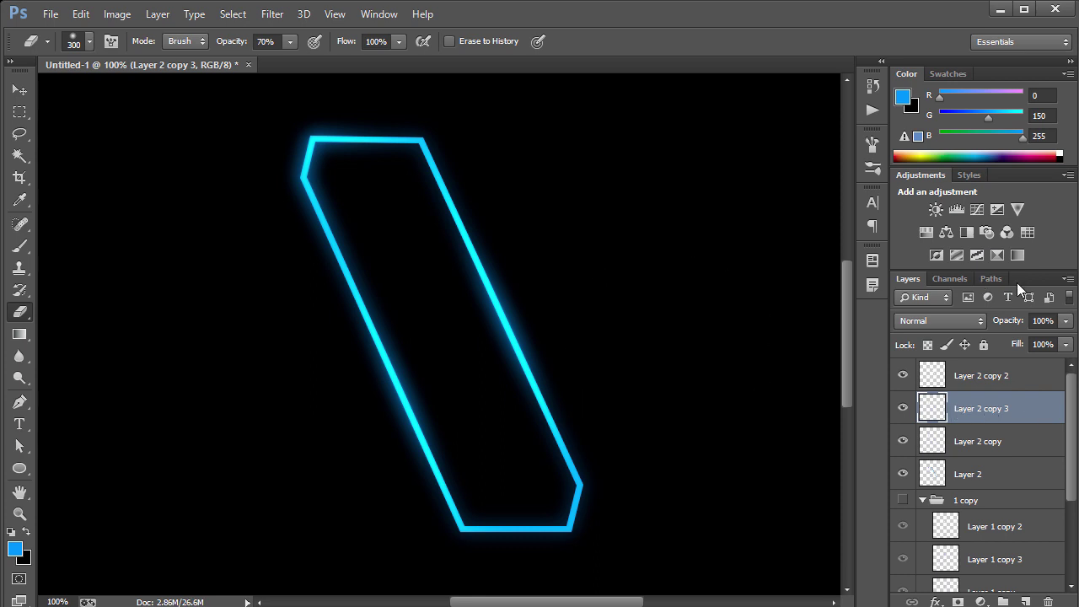
{"action": "type", "text": "70"}
{"action": "key", "text": "Return"}
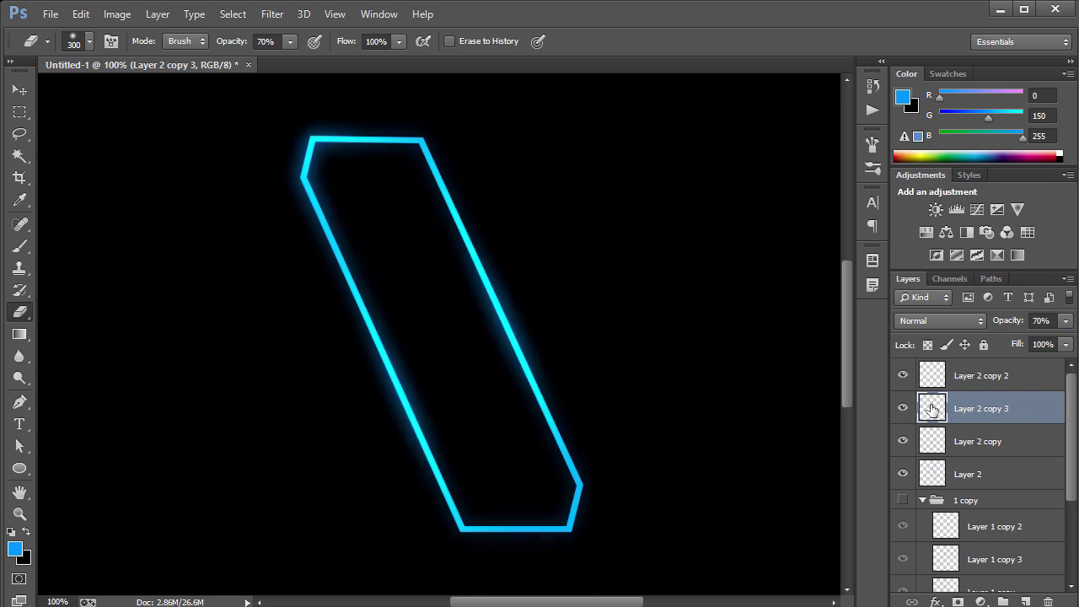
Collapse group 1 copy and make both stem groups visible, leaving the N text layer hidden.
{"action": "left_click", "coordinate": [922, 500]}
{"action": "left_click", "coordinate": [903, 500]}
{"action": "left_click", "coordinate": [903, 519]}
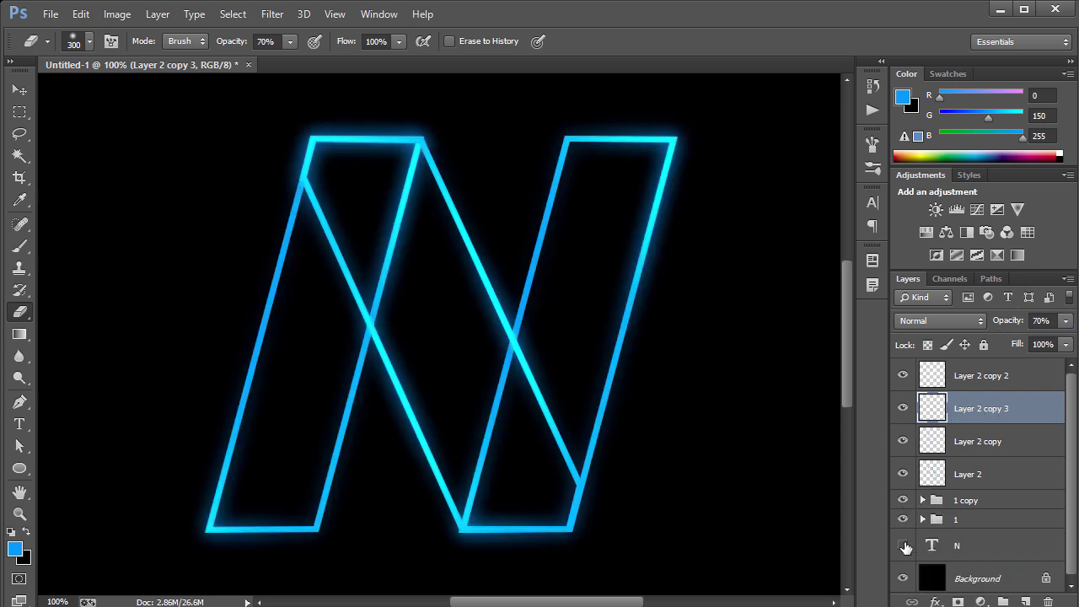
{"action": "left_click", "coordinate": [903, 544]}
{"action": "left_click", "coordinate": [902, 546]}
Group the four diagonal outline layers as group 2 and rename the group 1 copy to 3.
{"action": "left_click", "coordinate": [966, 484]}
{"action": "left_click", "coordinate": [968, 375], "text": "shift"}
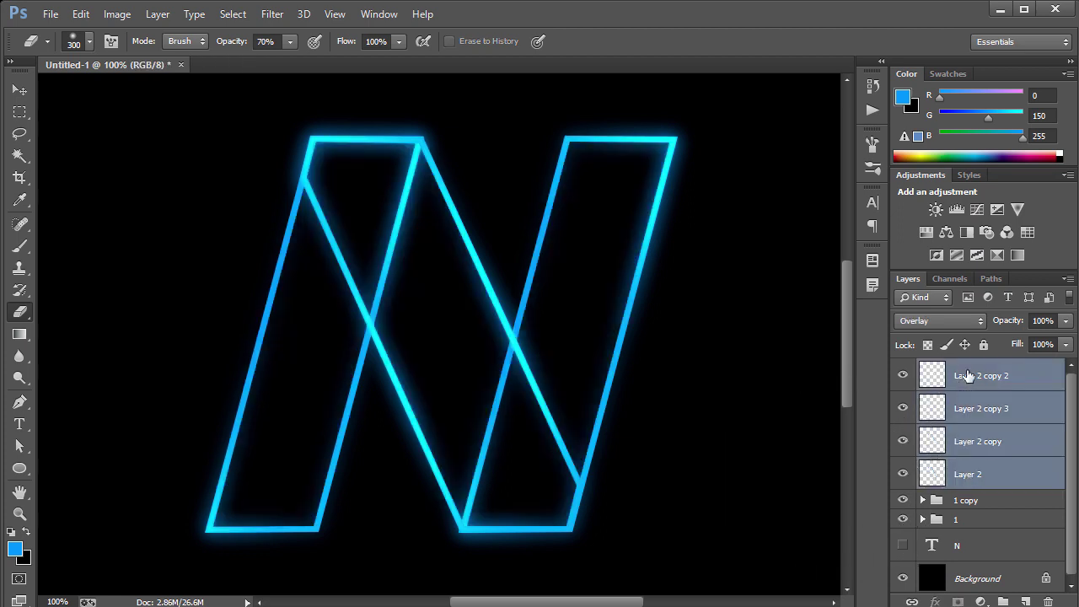
{"action": "key", "text": "ctrl+g"}
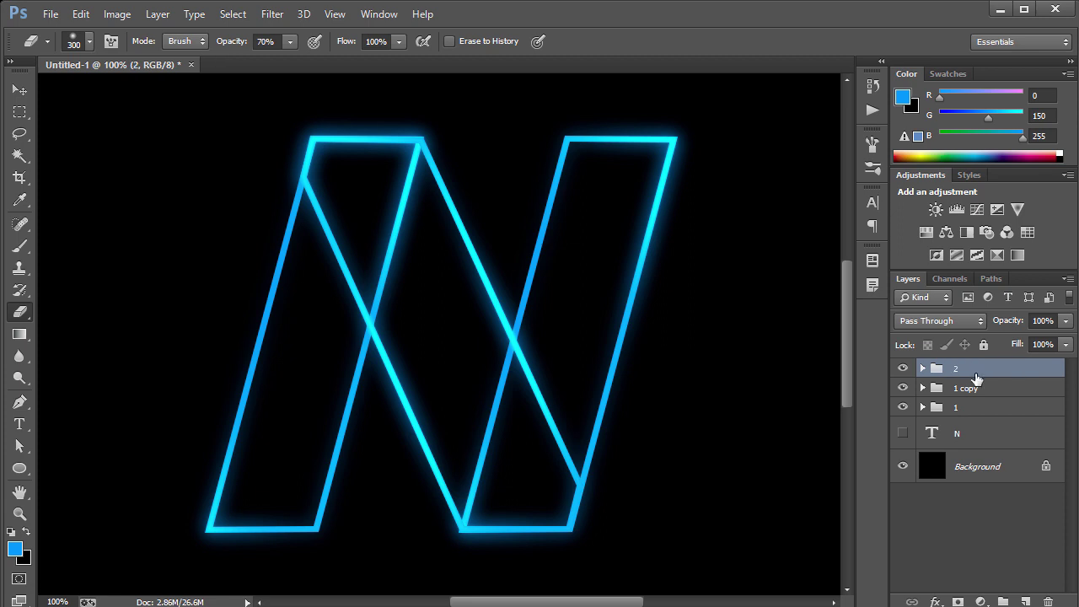
{"action": "double_click", "coordinate": [966, 388]}
{"action": "key", "text": "Return"}
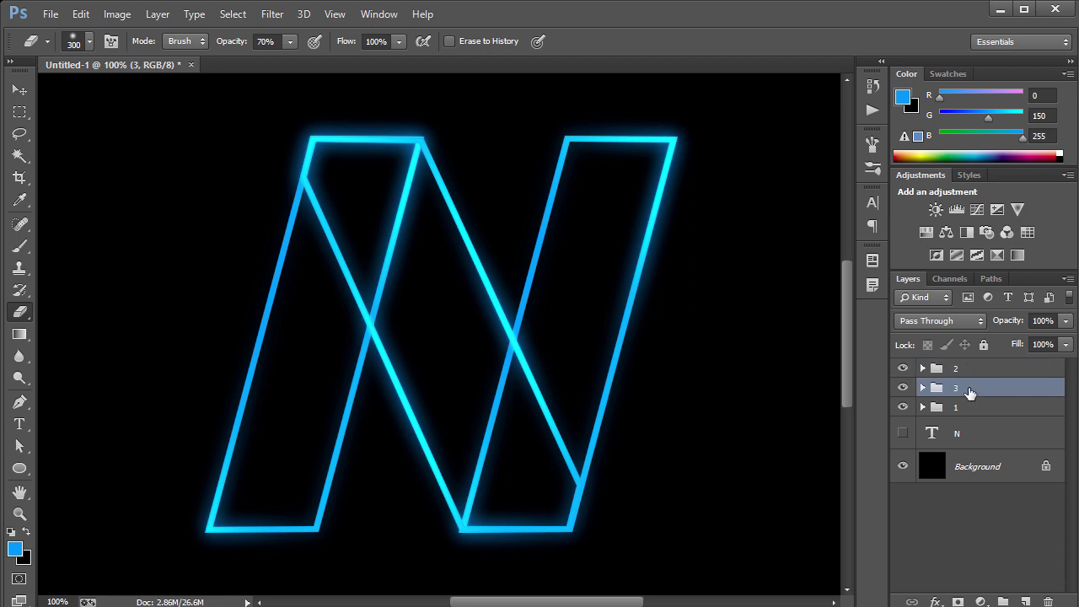
Move group 2 between groups 3 and 1, then put all three numbered groups into one parent group and duplicate it.
{"action": "left_click_drag", "start_coordinate": [962, 371], "coordinate": [972, 397]}
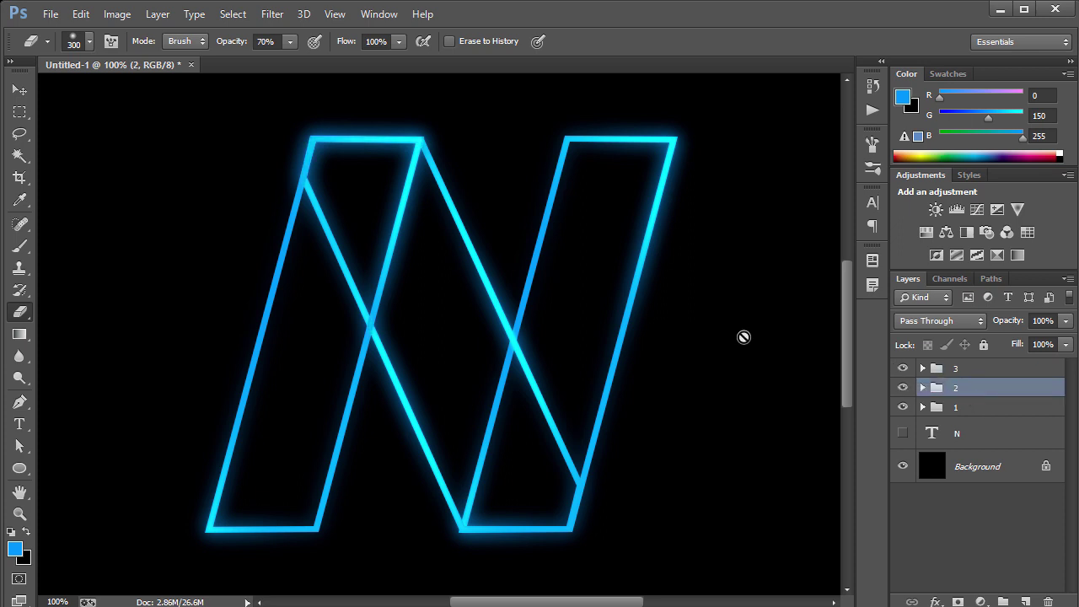
{"action": "key", "text": "v"}
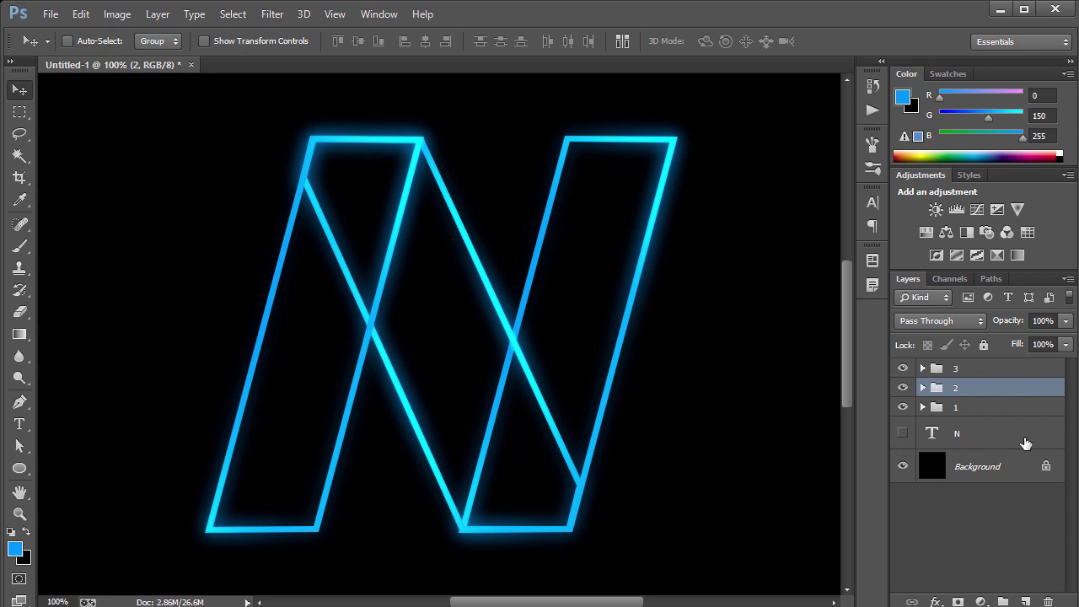
{"action": "left_click", "coordinate": [990, 410]}
{"action": "left_click", "coordinate": [988, 371], "text": "shift"}
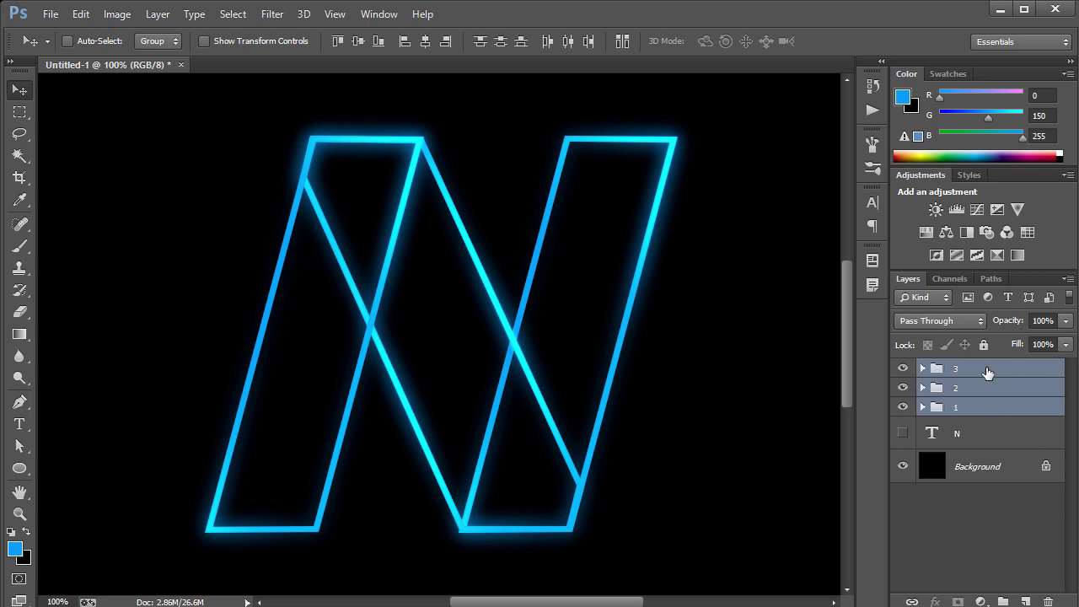
{"action": "key", "text": "ctrl+g"}
{"action": "key", "text": "ctrl+j"}
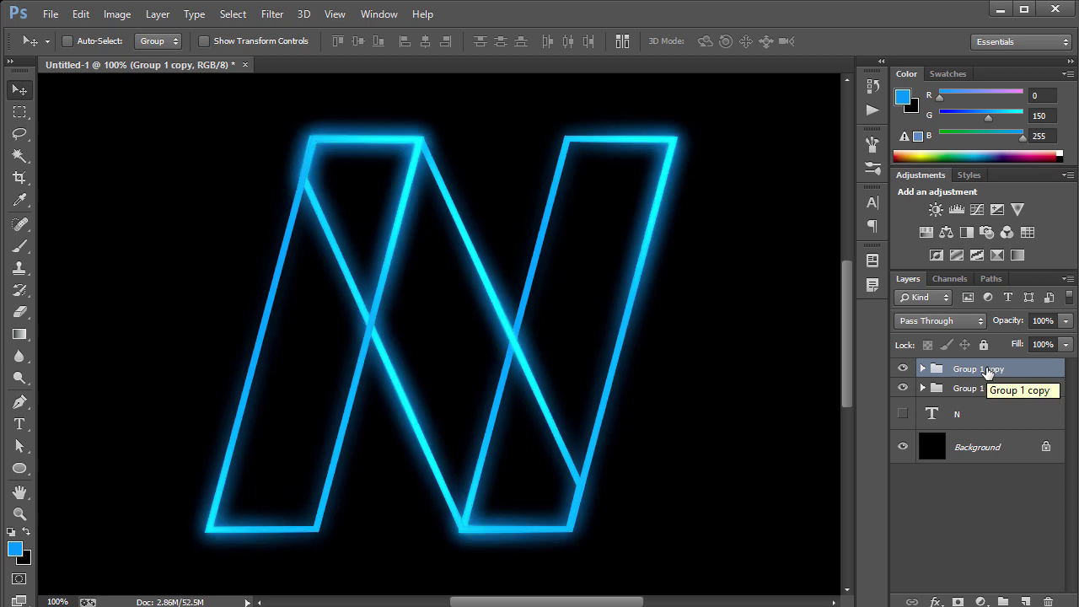
Rename the original parent group Backup, place it beneath the N text layer and hide it.
{"action": "double_click", "coordinate": [959, 389]}
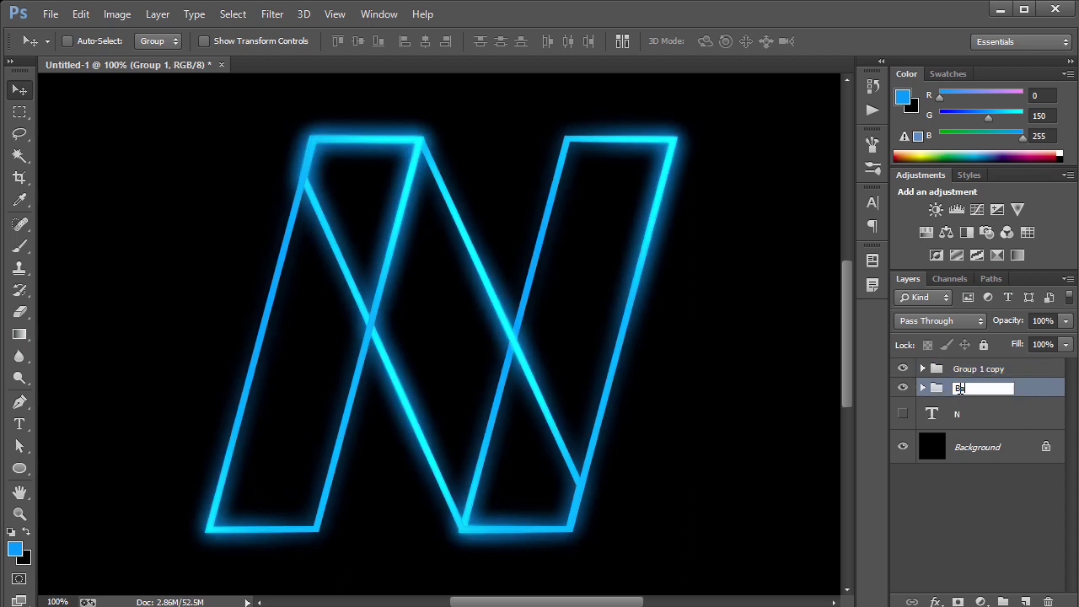
{"action": "type", "text": "Backup"}
{"action": "key", "text": "Return"}
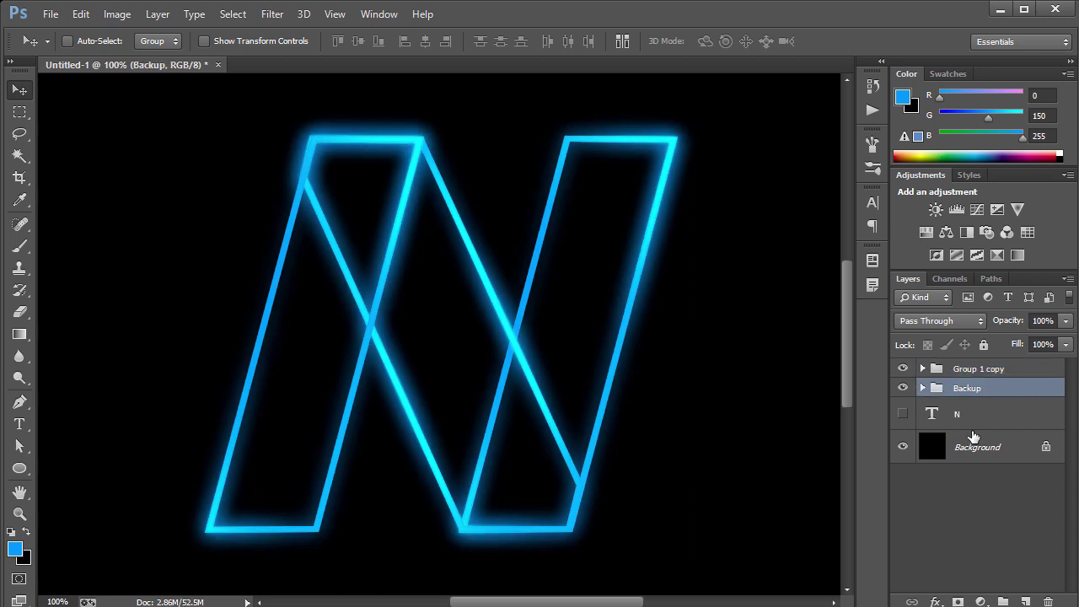
{"action": "left_click_drag", "start_coordinate": [965, 390], "coordinate": [959, 428]}
{"action": "left_click", "coordinate": [902, 421]}
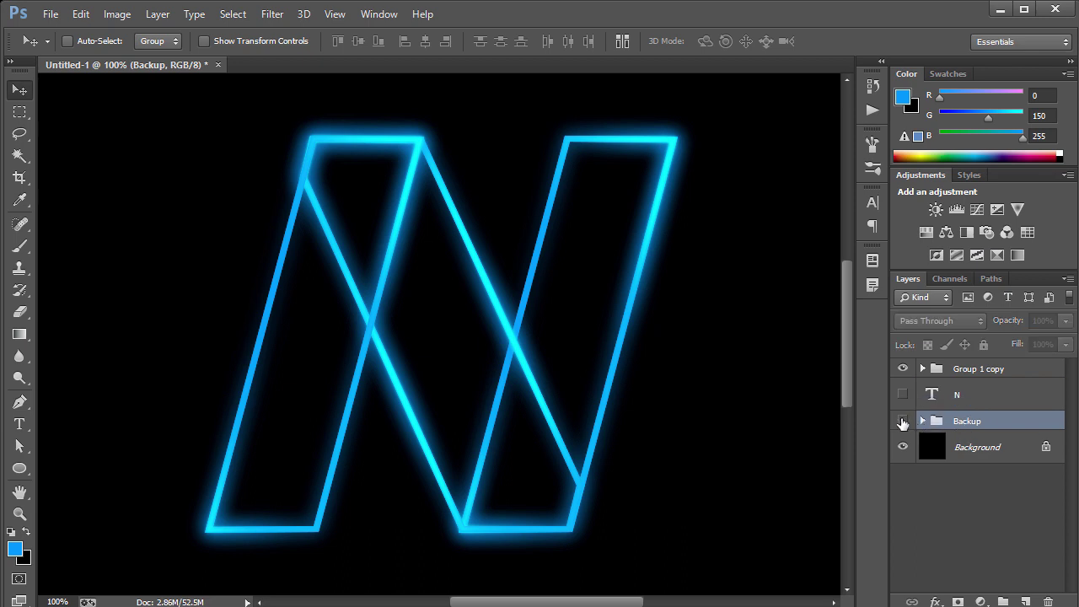
Merge each of the numbered groups 3, 2 and 1 inside Group 1 copy into its own single layer.
{"action": "left_click", "coordinate": [963, 372]}
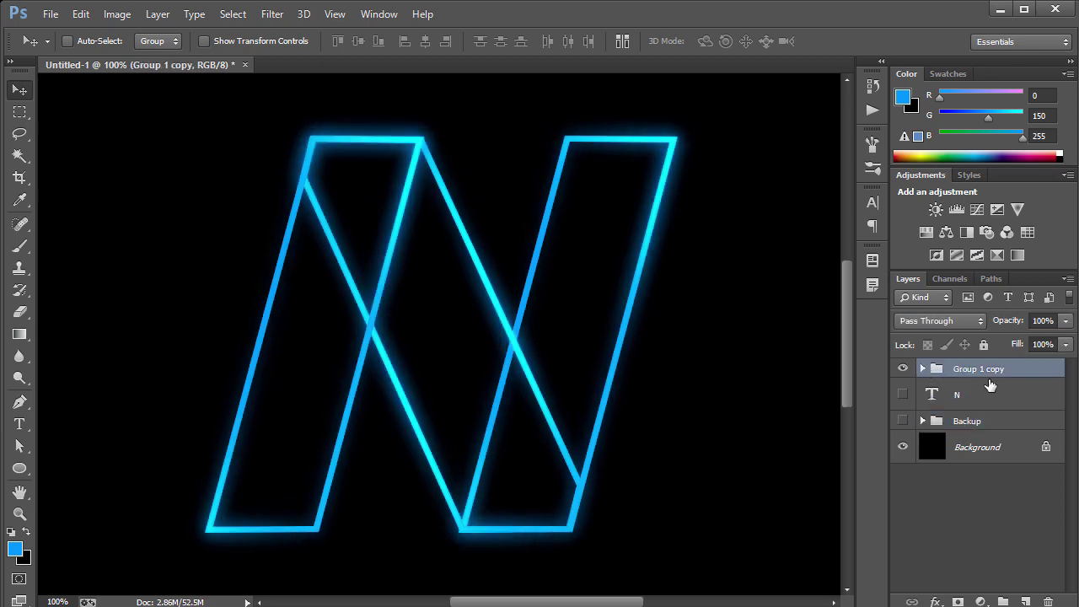
{"action": "left_click", "coordinate": [923, 369]}
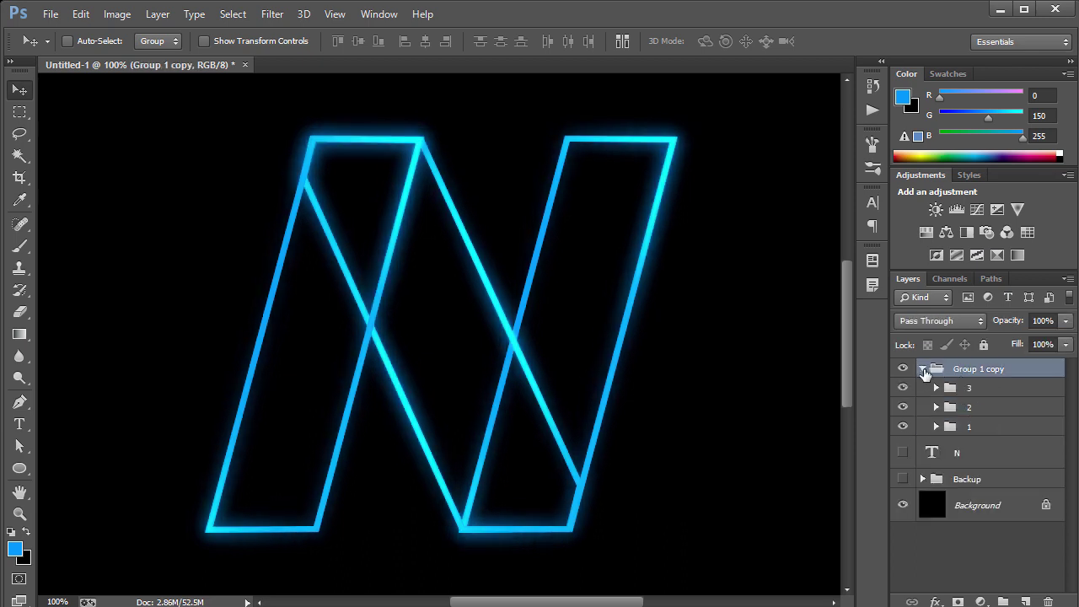
{"action": "left_click", "coordinate": [985, 390]}
{"action": "left_click", "coordinate": [975, 407], "text": "shift"}
{"action": "left_click", "coordinate": [973, 428], "text": "shift"}
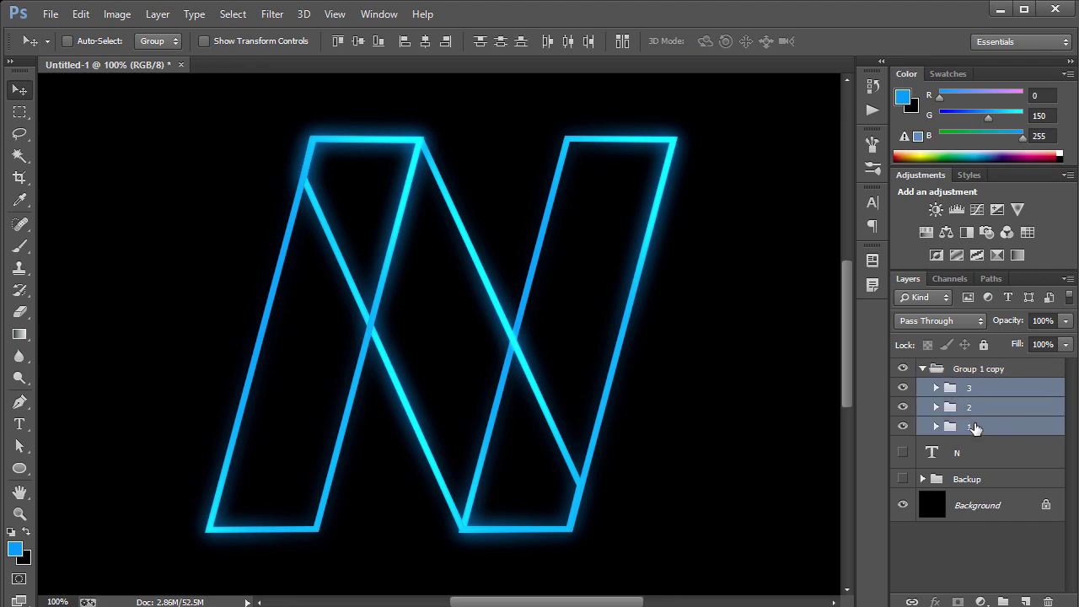
{"action": "right_click", "coordinate": [974, 424]}
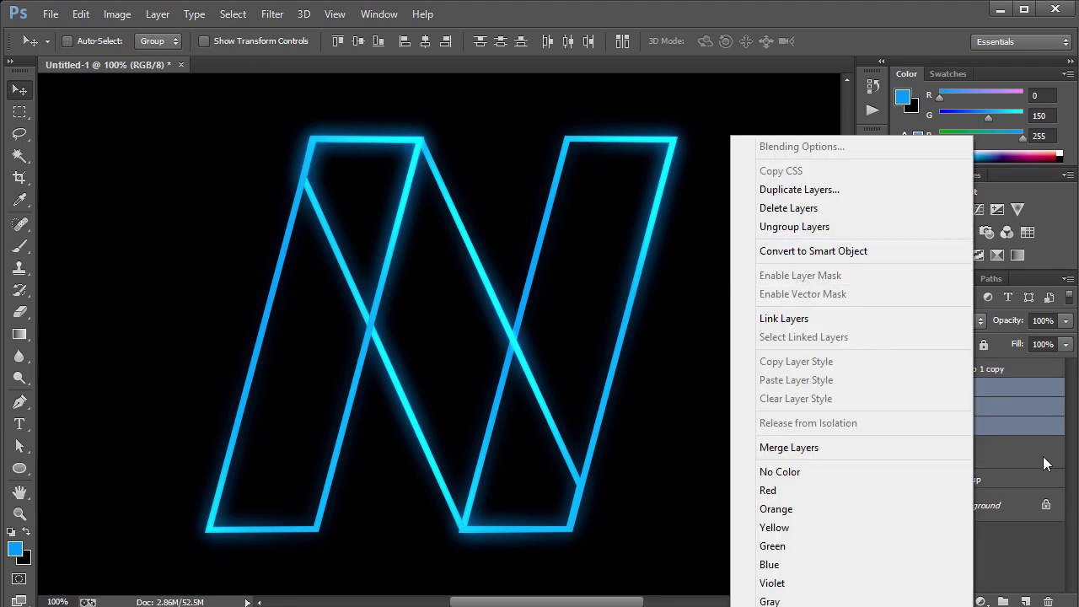
{"action": "left_click", "coordinate": [1010, 404]}
{"action": "right_click", "coordinate": [1001, 389]}
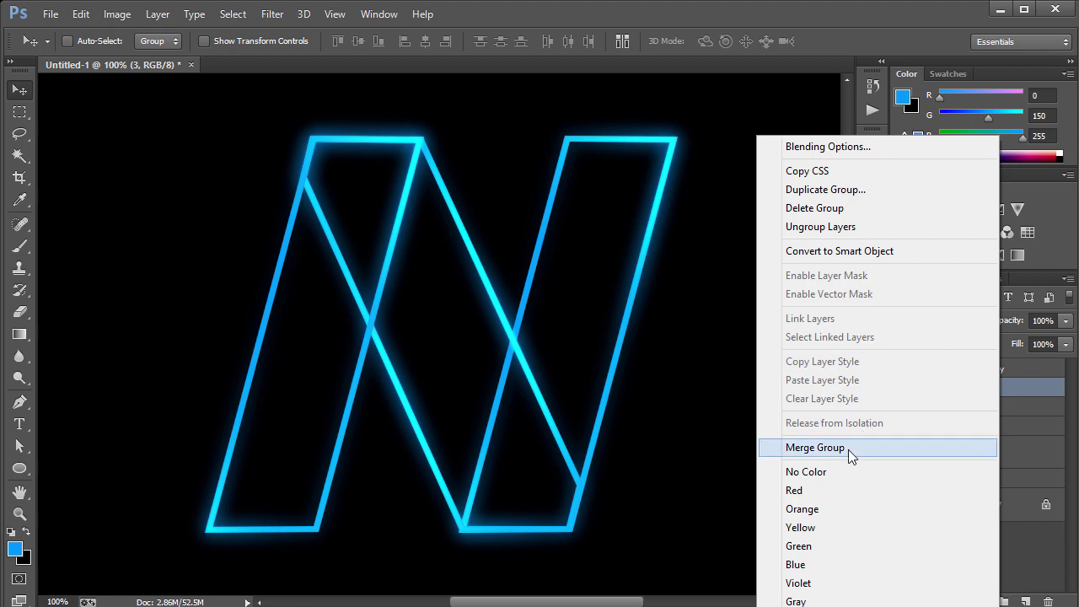
{"action": "left_click", "coordinate": [846, 447]}
{"action": "left_click", "coordinate": [984, 421]}
{"action": "right_click", "coordinate": [983, 421]}
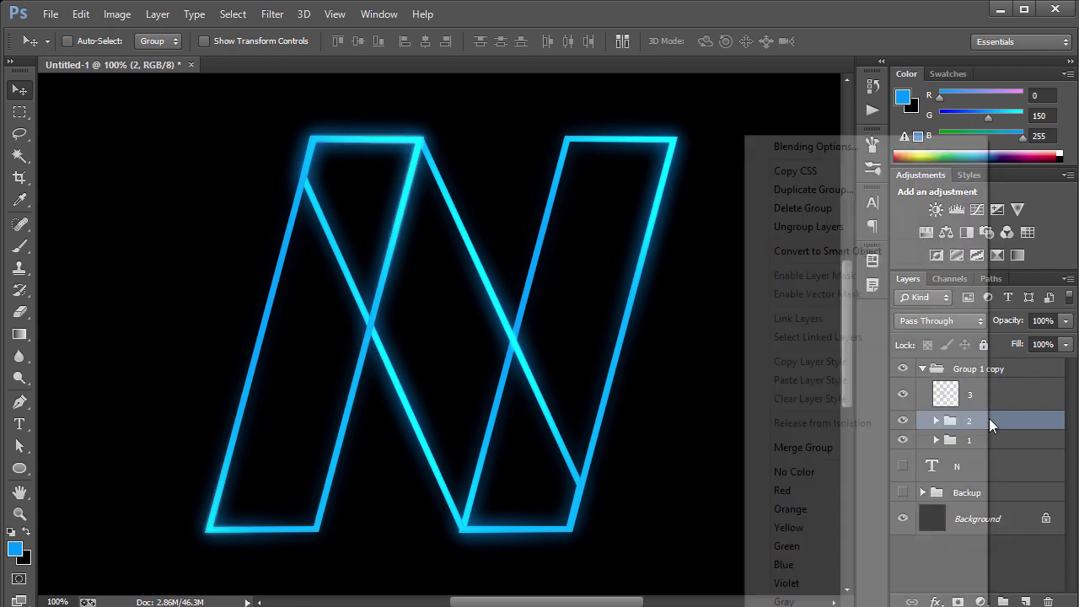
{"action": "left_click", "coordinate": [829, 449]}
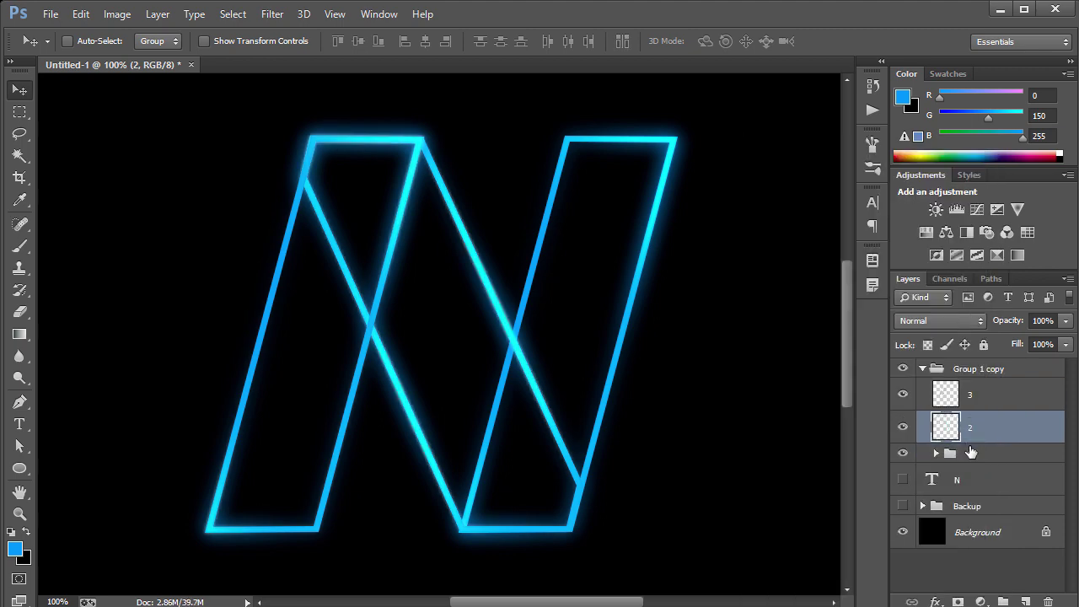
{"action": "right_click", "coordinate": [978, 453]}
{"action": "left_click", "coordinate": [809, 448]}
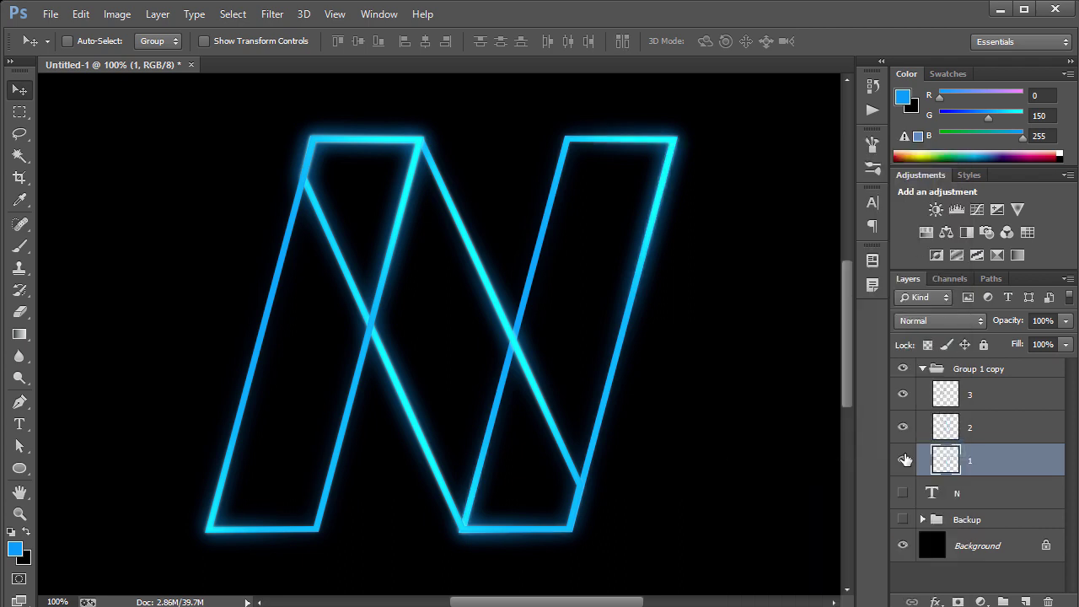
Hide and show the merged layers 1, 2 and 3 to check which part of the letter each holds.
{"action": "left_click", "coordinate": [903, 459]}
{"action": "left_click", "coordinate": [902, 427]}
{"action": "left_click", "coordinate": [902, 393]}
{"action": "left_click", "coordinate": [903, 428]}
{"action": "left_click", "coordinate": [902, 459]}
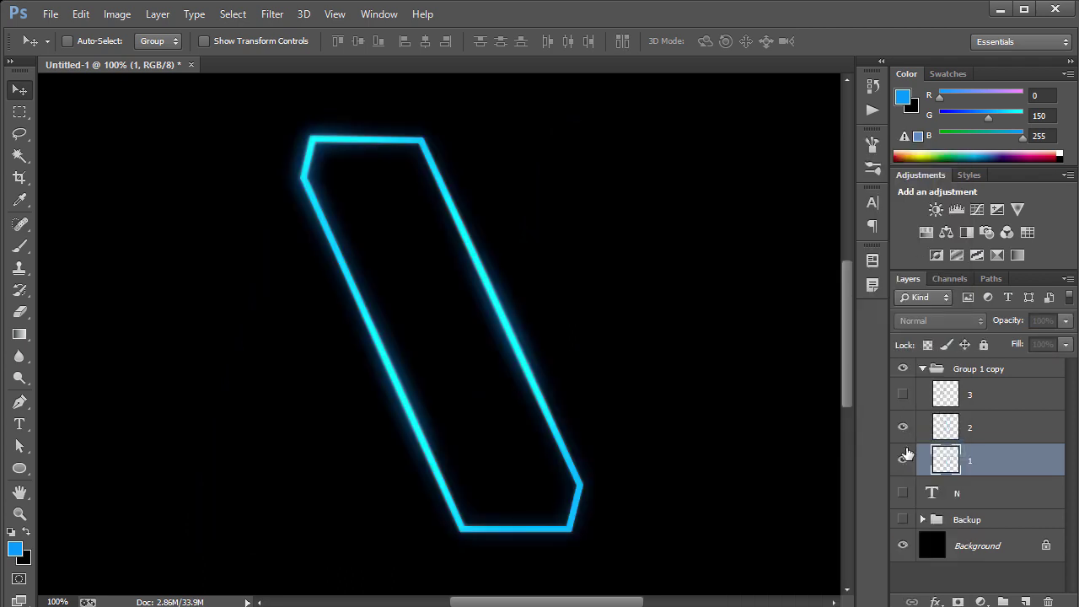
{"action": "left_click", "coordinate": [902, 394]}
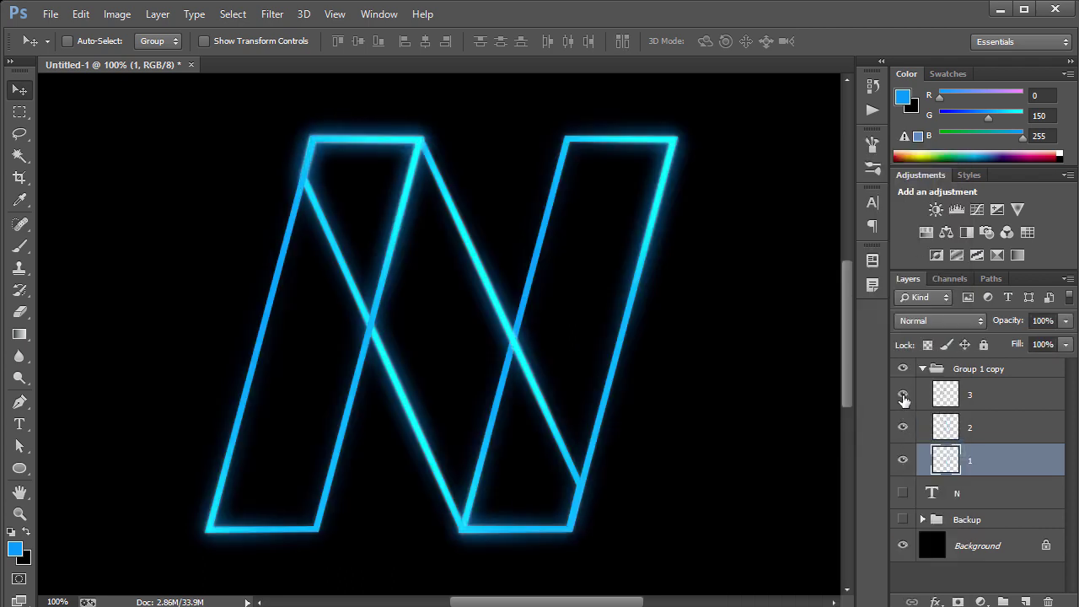
{"action": "key", "text": "e"}
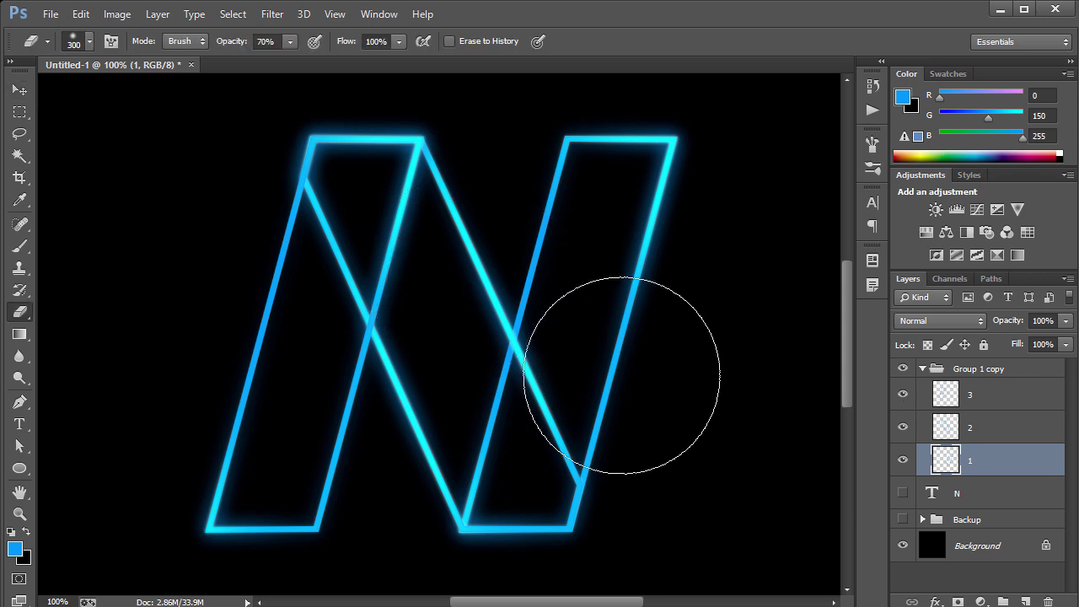
{"action": "left_click", "coordinate": [903, 459]}
{"action": "left_click", "coordinate": [902, 459]}
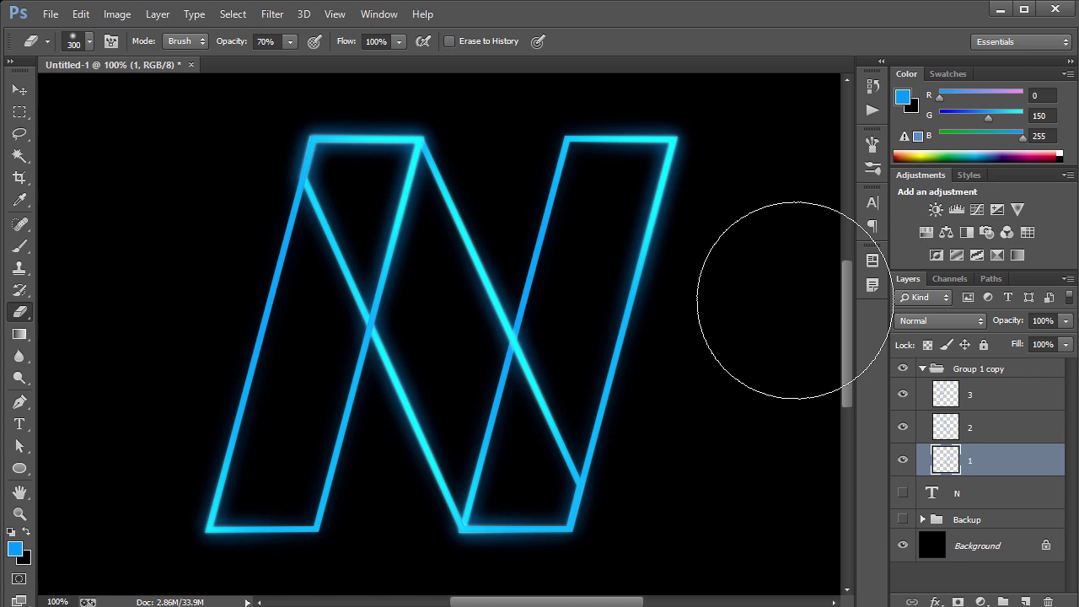
Try fading the lower part of the diagonal on layer 2 with the 300-size Eraser at 70% opacity.
{"action": "left_click", "coordinate": [984, 430]}
{"action": "left_click", "coordinate": [902, 426]}
{"action": "left_click", "coordinate": [903, 426]}
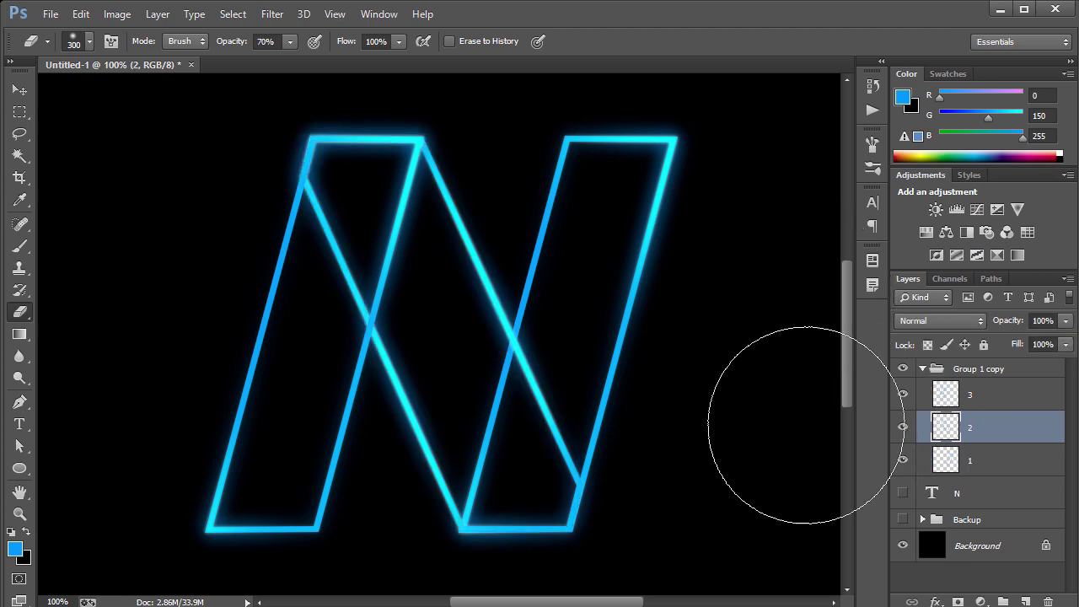
{"action": "mouse_move", "coordinate": [628, 389]}
{"action": "left_mouse_down"}
{"action": "mouse_move", "coordinate": [613, 479]}
{"action": "mouse_move", "coordinate": [639, 372]}
{"action": "mouse_move", "coordinate": [565, 600]}
{"action": "mouse_move", "coordinate": [589, 509]}
{"action": "mouse_move", "coordinate": [554, 535]}
{"action": "mouse_move", "coordinate": [567, 539]}
{"action": "mouse_move", "coordinate": [570, 491]}
{"action": "mouse_move", "coordinate": [522, 537]}
{"action": "mouse_move", "coordinate": [540, 443]}
{"action": "mouse_move", "coordinate": [558, 417]}
{"action": "mouse_move", "coordinate": [555, 467]}
{"action": "mouse_move", "coordinate": [572, 343]}
{"action": "mouse_move", "coordinate": [552, 417]}
{"action": "mouse_move", "coordinate": [550, 346]}
{"action": "left_mouse_up"}
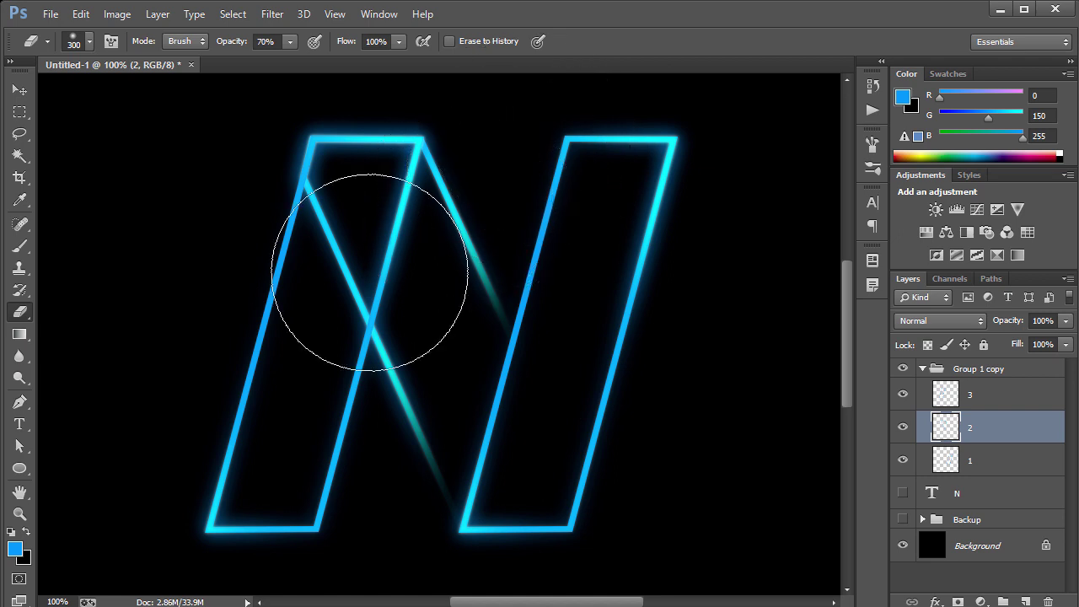
Enlarge the Eraser brush to 600 and undo all the erasing on the diagonal.
{"action": "key", "text": "bracketright"}
{"action": "key", "text": "bracketright"}
{"action": "key", "text": "bracketright"}
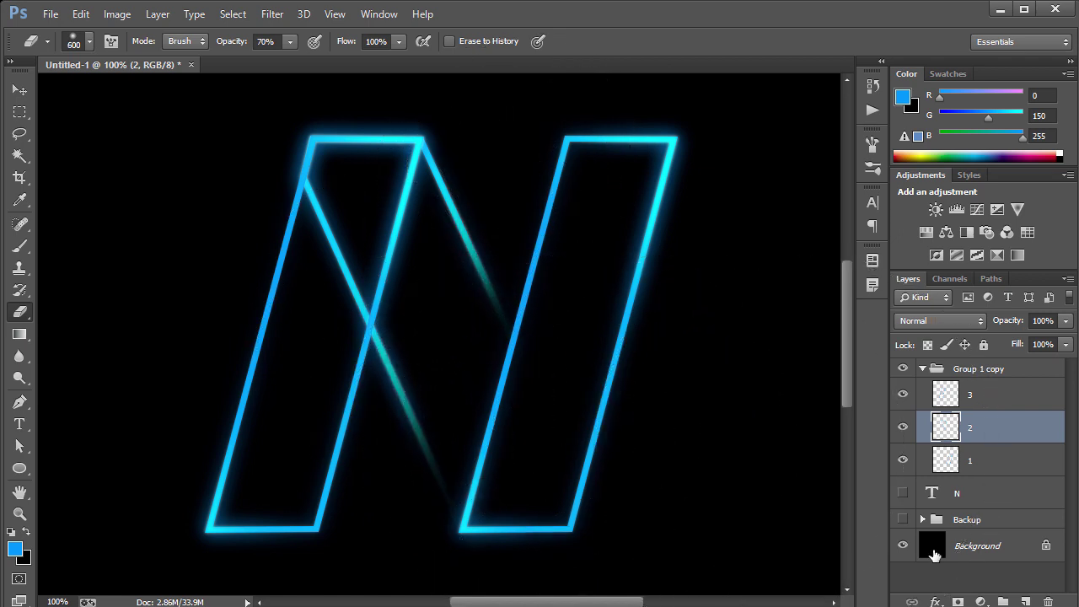
{"action": "key", "text": "ctrl+alt+z"}
{"action": "key", "text": "ctrl+alt+z"}
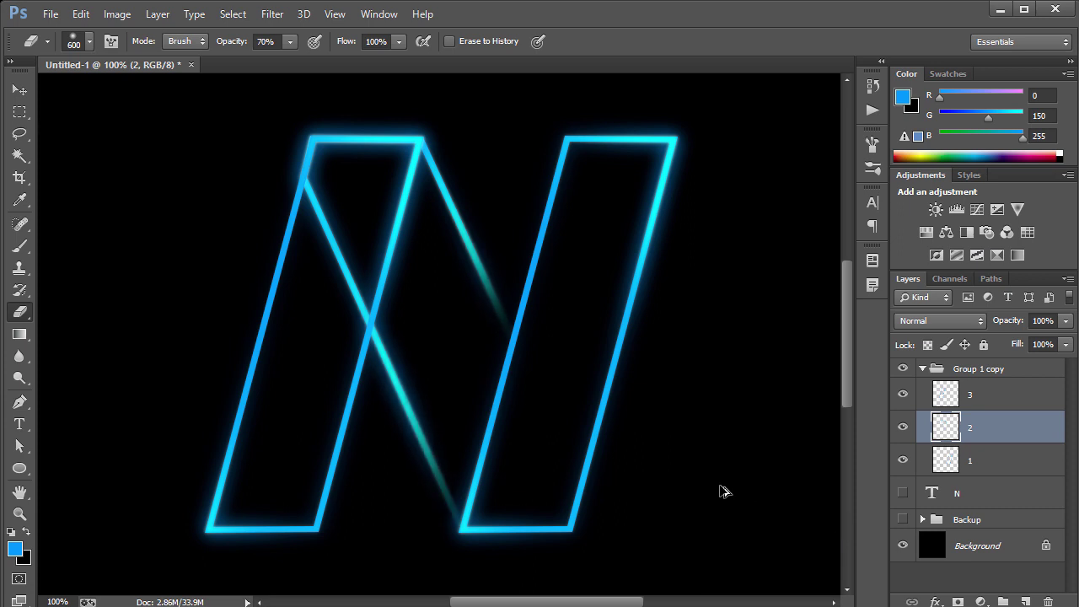
{"action": "key", "text": "ctrl+alt+z"}
{"action": "key", "text": "ctrl+alt+z"}
{"action": "key", "text": "ctrl+alt+z"}
{"action": "key", "text": "ctrl+alt+z"}
{"action": "key", "text": "ctrl+alt+z"}
{"action": "key", "text": "ctrl+alt+z"}
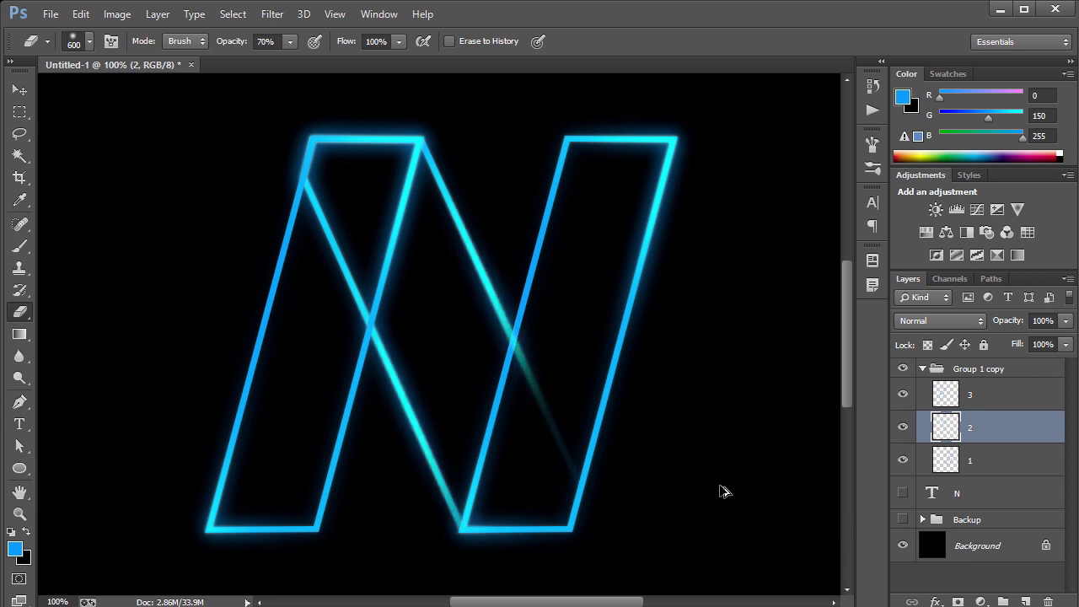
{"action": "key", "text": "ctrl+alt+z"}
{"action": "key", "text": "ctrl+alt+z"}
{"action": "key", "text": "ctrl+minus"}
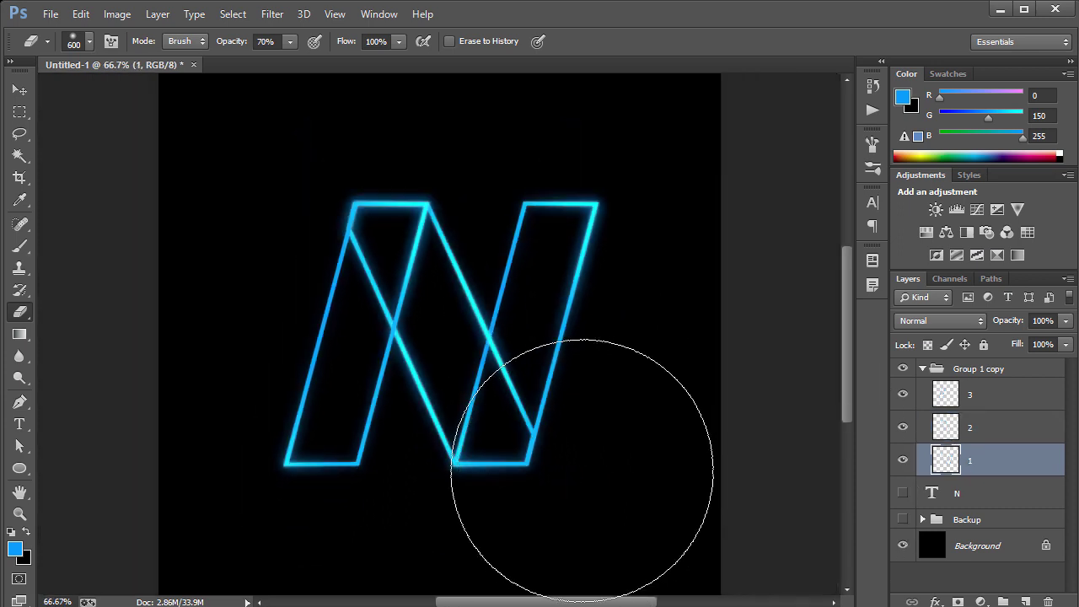
Raise the Eraser's opacity to 100% and undo the trial strokes on the right stem, keeping layer 1 merged.
{"action": "left_click_drag", "start_coordinate": [581, 470], "coordinate": [573, 516]}
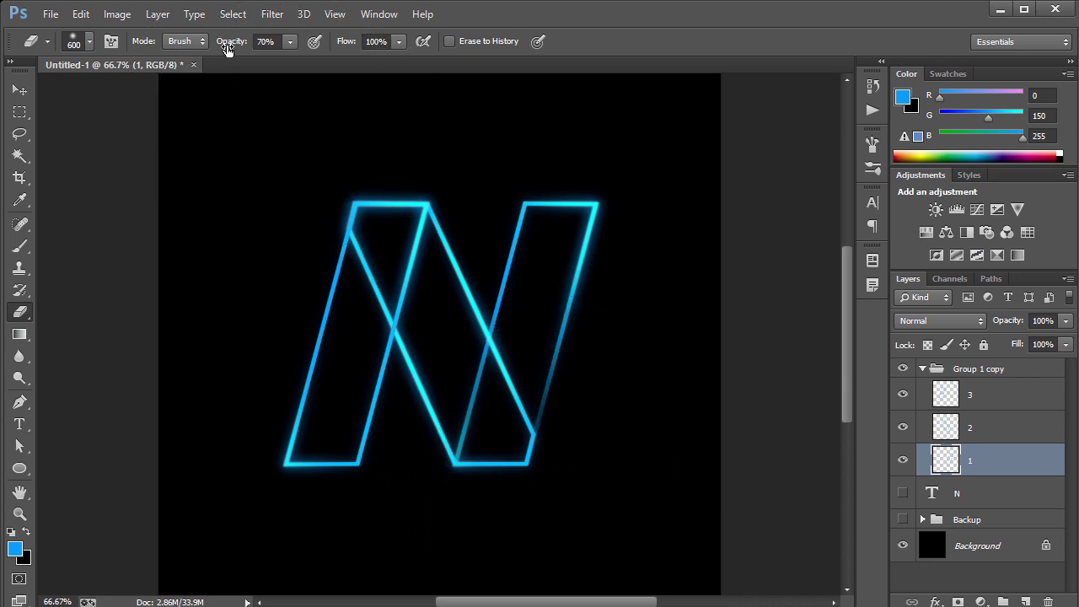
{"action": "left_click_drag", "start_coordinate": [227, 50], "coordinate": [252, 50]}
{"action": "mouse_move", "coordinate": [547, 440]}
{"action": "left_mouse_down"}
{"action": "mouse_move", "coordinate": [578, 457]}
{"action": "mouse_move", "coordinate": [570, 469]}
{"action": "left_mouse_up"}
{"action": "key", "text": "ctrl+z"}
{"action": "key", "text": "ctrl+z"}
{"action": "key", "text": "ctrl+alt+z"}
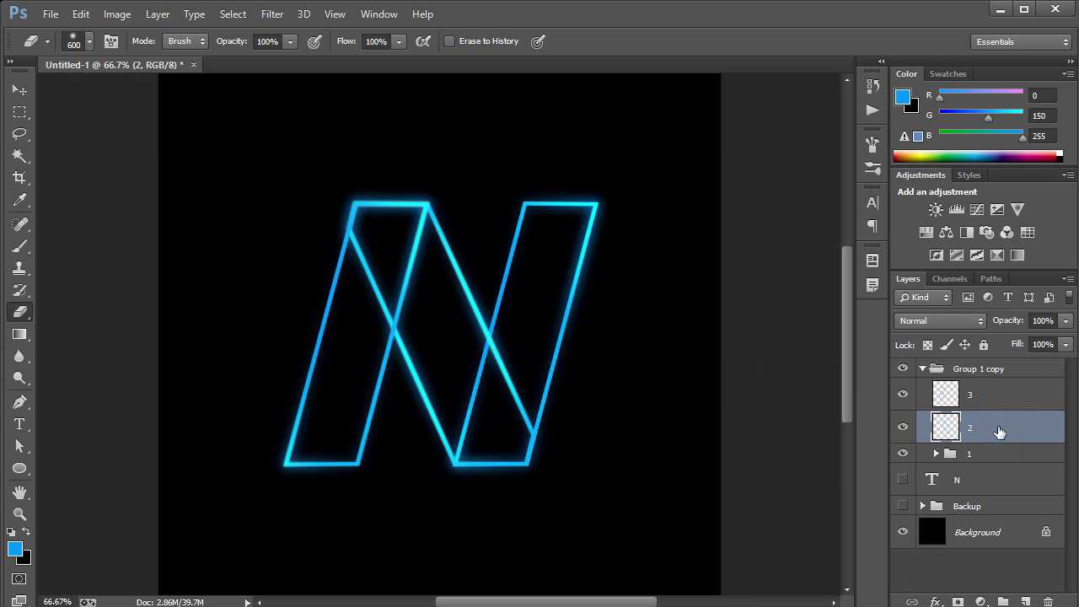
{"action": "left_click", "coordinate": [978, 455]}
{"action": "key", "text": "ctrl+z"}
Erase the diagonal's lower end on layer 2 with the soft 600-size Eraser so it fades out toward the right stem.
{"action": "left_click", "coordinate": [984, 430]}
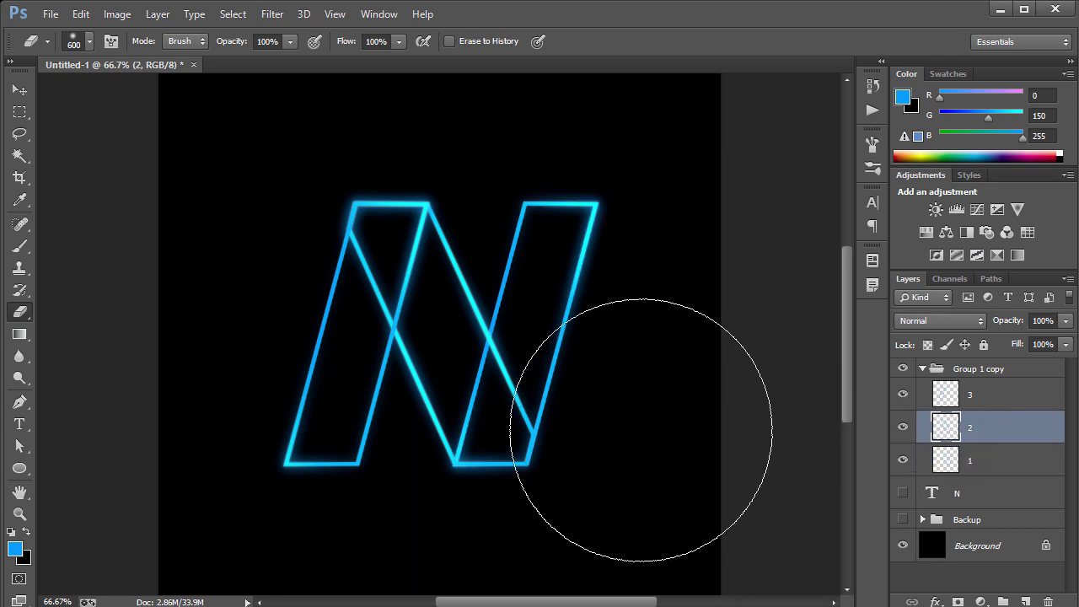
{"action": "left_click_drag", "start_coordinate": [643, 426], "coordinate": [556, 439]}
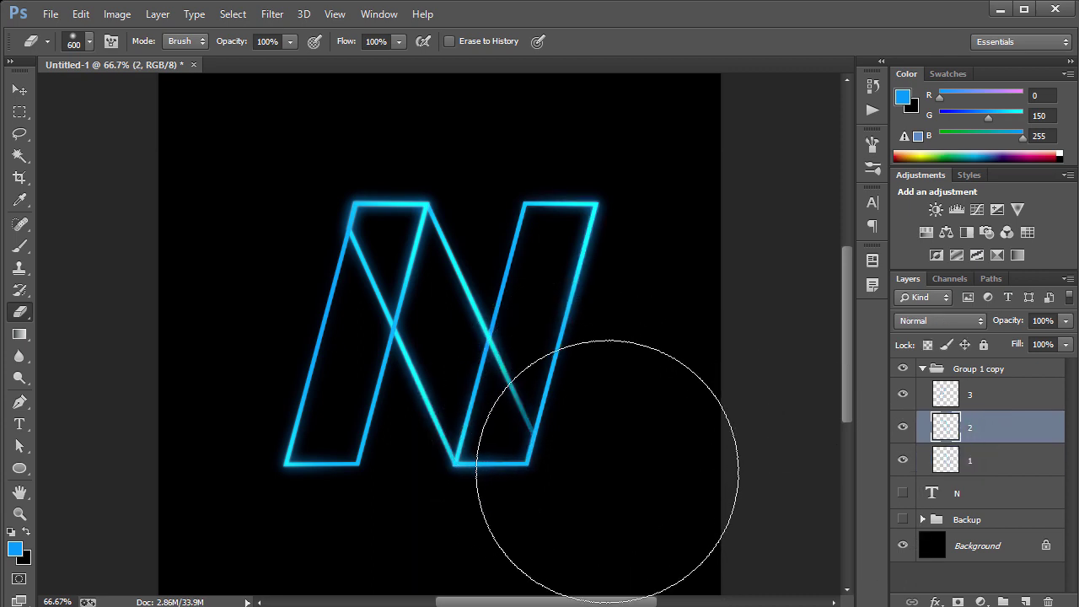
{"action": "mouse_move", "coordinate": [615, 416]}
{"action": "left_mouse_down"}
{"action": "mouse_move", "coordinate": [618, 369]}
{"action": "mouse_move", "coordinate": [642, 336]}
{"action": "mouse_move", "coordinate": [637, 431]}
{"action": "mouse_move", "coordinate": [649, 280]}
{"action": "mouse_move", "coordinate": [629, 418]}
{"action": "mouse_move", "coordinate": [658, 297]}
{"action": "mouse_move", "coordinate": [640, 425]}
{"action": "mouse_move", "coordinate": [621, 401]}
{"action": "mouse_move", "coordinate": [596, 531]}
{"action": "mouse_move", "coordinate": [610, 462]}
{"action": "mouse_move", "coordinate": [591, 490]}
{"action": "mouse_move", "coordinate": [635, 368]}
{"action": "left_mouse_up"}
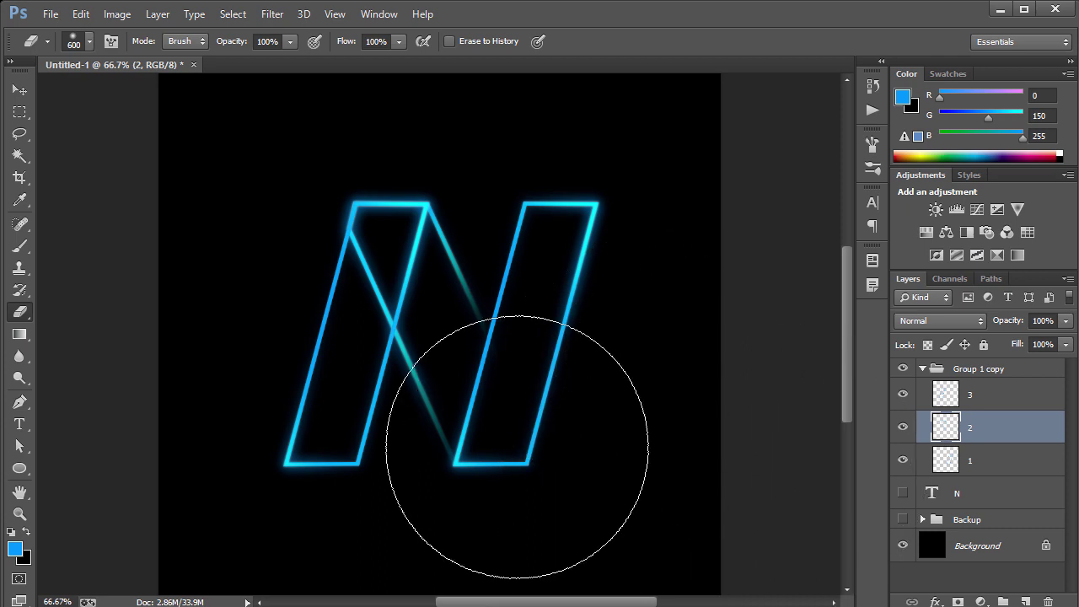
Erase the upper part of the left stem on layer 3 so it fades out where it meets the diagonal.
{"action": "left_click", "coordinate": [1003, 406]}
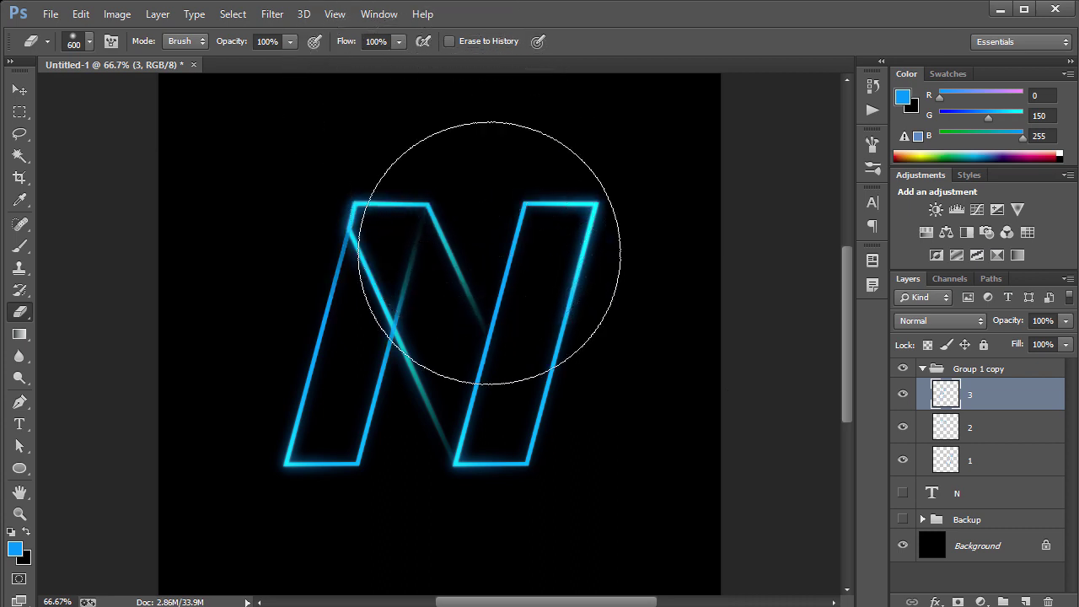
{"action": "mouse_move", "coordinate": [490, 253]}
{"action": "left_mouse_down"}
{"action": "mouse_move", "coordinate": [522, 278]}
{"action": "mouse_move", "coordinate": [519, 238]}
{"action": "mouse_move", "coordinate": [533, 316]}
{"action": "mouse_move", "coordinate": [491, 205]}
{"action": "mouse_move", "coordinate": [502, 257]}
{"action": "left_mouse_up"}
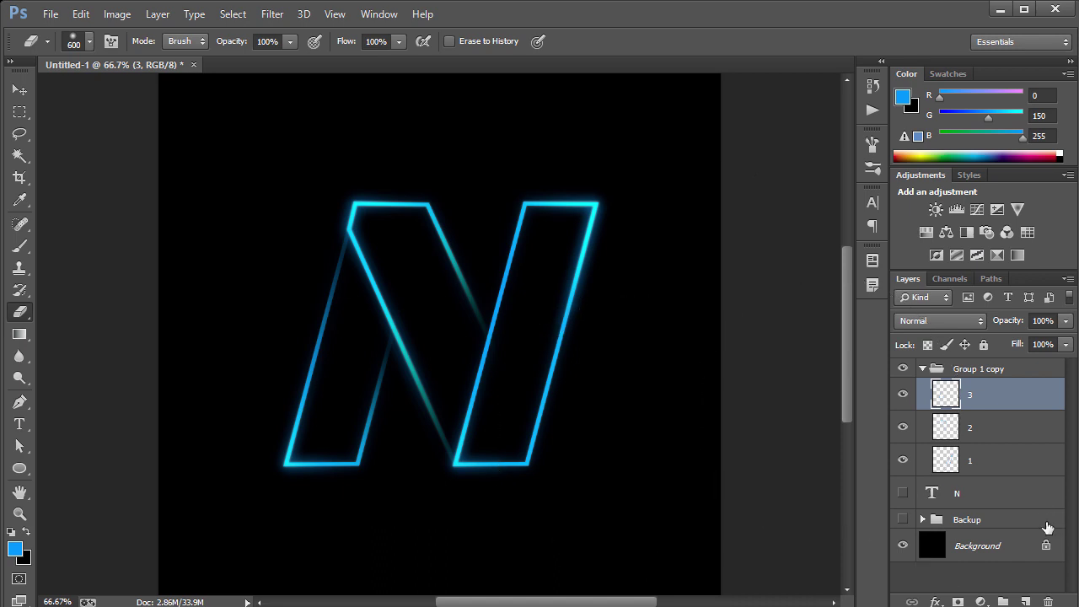
Duplicate the Group 1 copy group that holds the finished blue letter.
{"action": "left_click", "coordinate": [922, 371]}
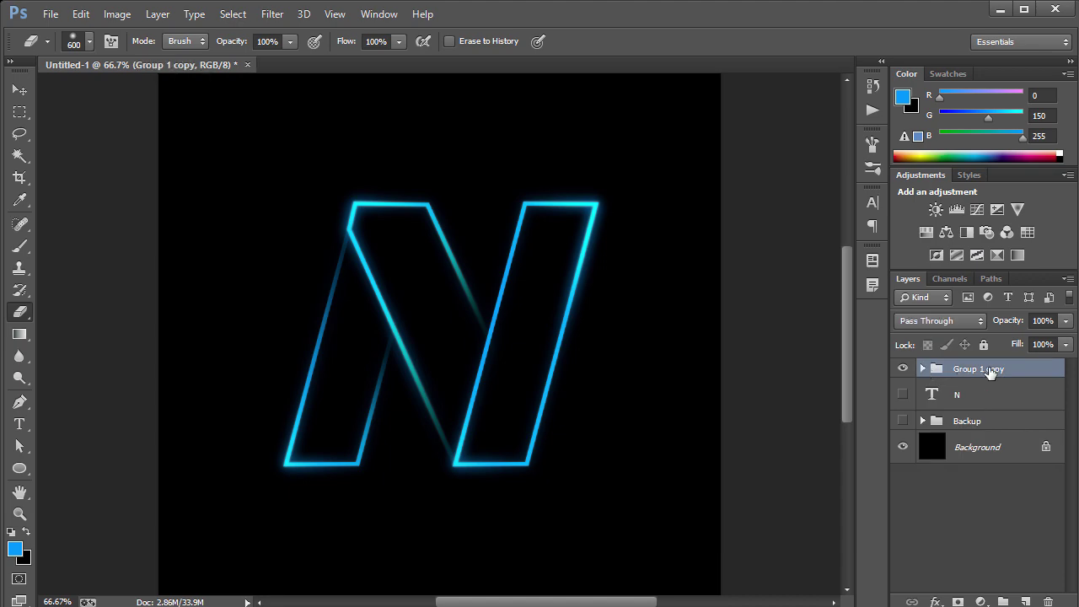
{"action": "key", "text": "ctrl+j"}
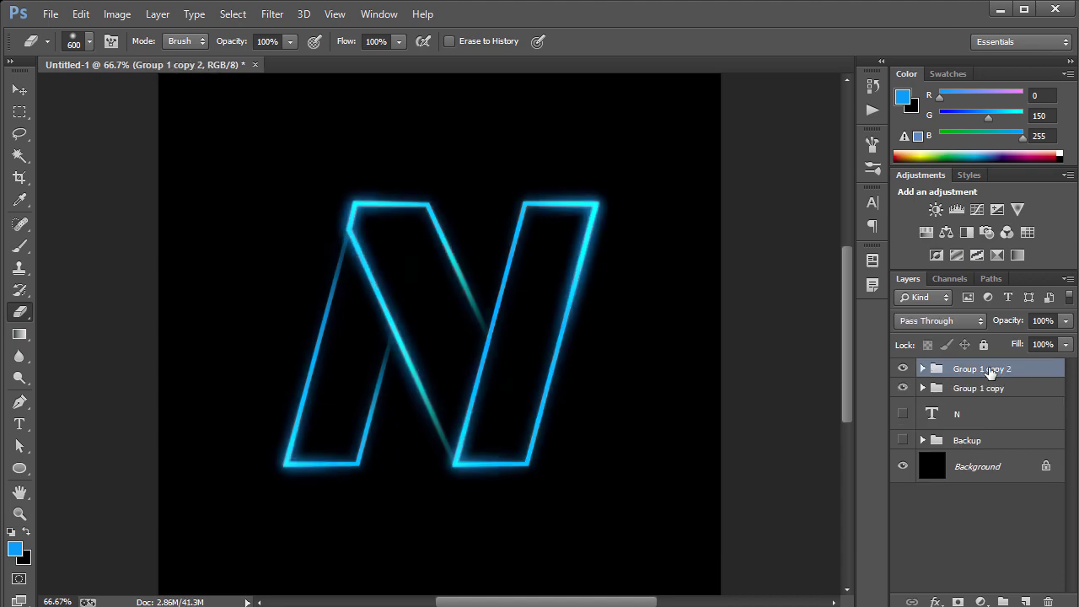
{"action": "double_click", "coordinate": [1042, 374]}
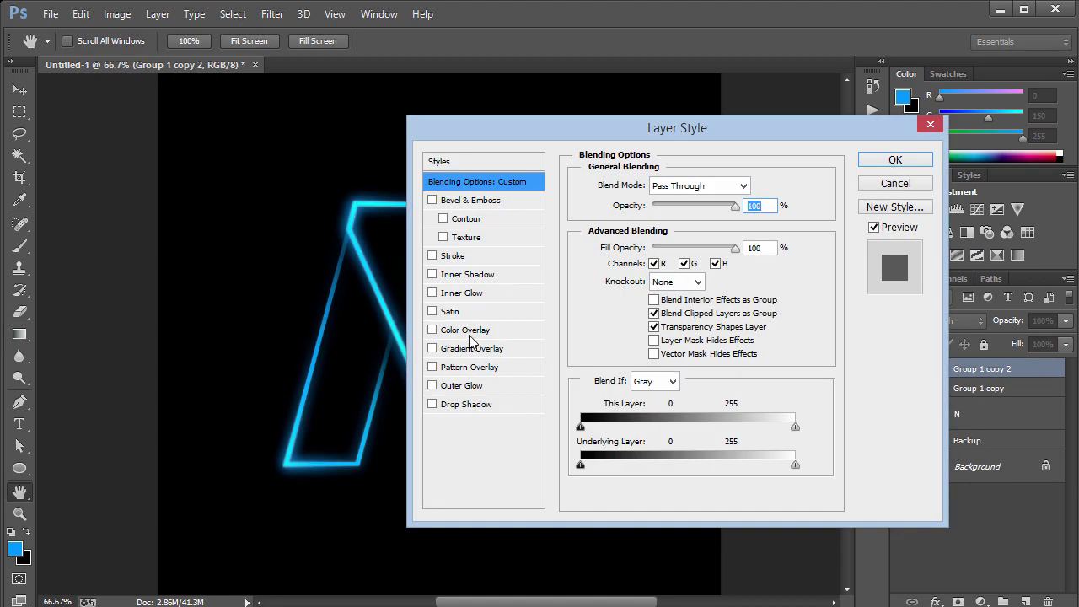
{"action": "left_click", "coordinate": [469, 331]}
{"action": "left_click_drag", "start_coordinate": [596, 129], "coordinate": [672, 128]}
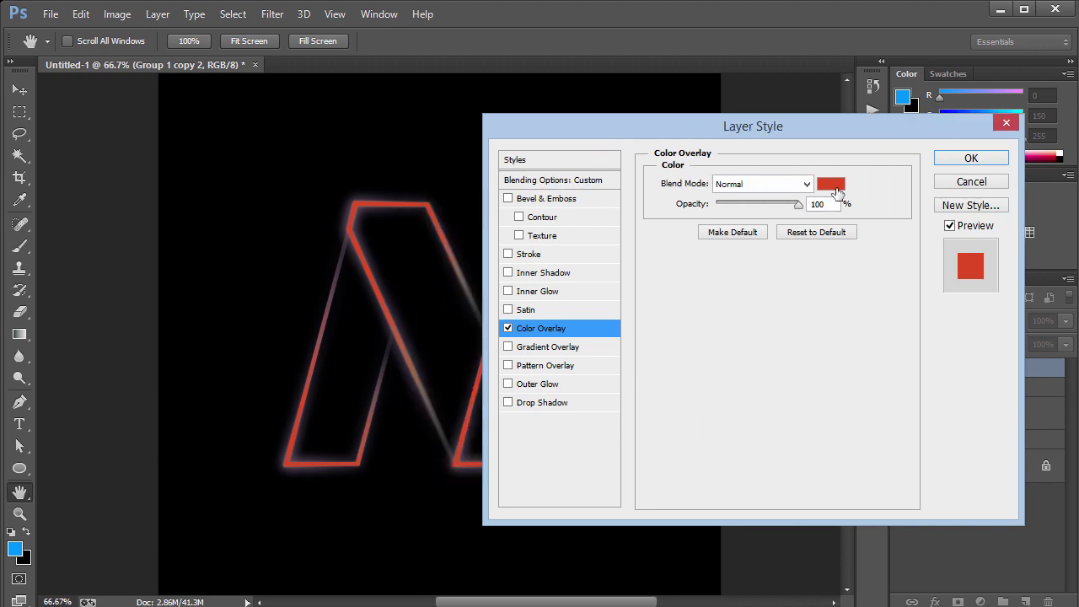
{"action": "left_click", "coordinate": [978, 192]}
Apply a bright yellow Color Overlay to the duplicated group, hiding the original blue group while choosing the color and showing it again.
{"action": "left_click", "coordinate": [901, 388]}
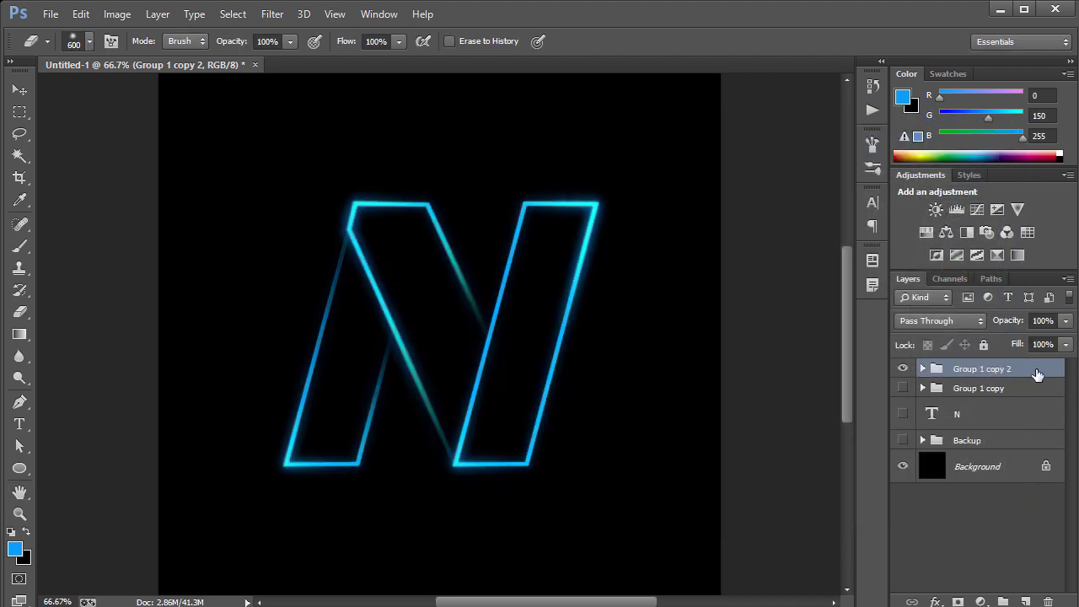
{"action": "double_click", "coordinate": [1036, 374]}
{"action": "left_click", "coordinate": [554, 329]}
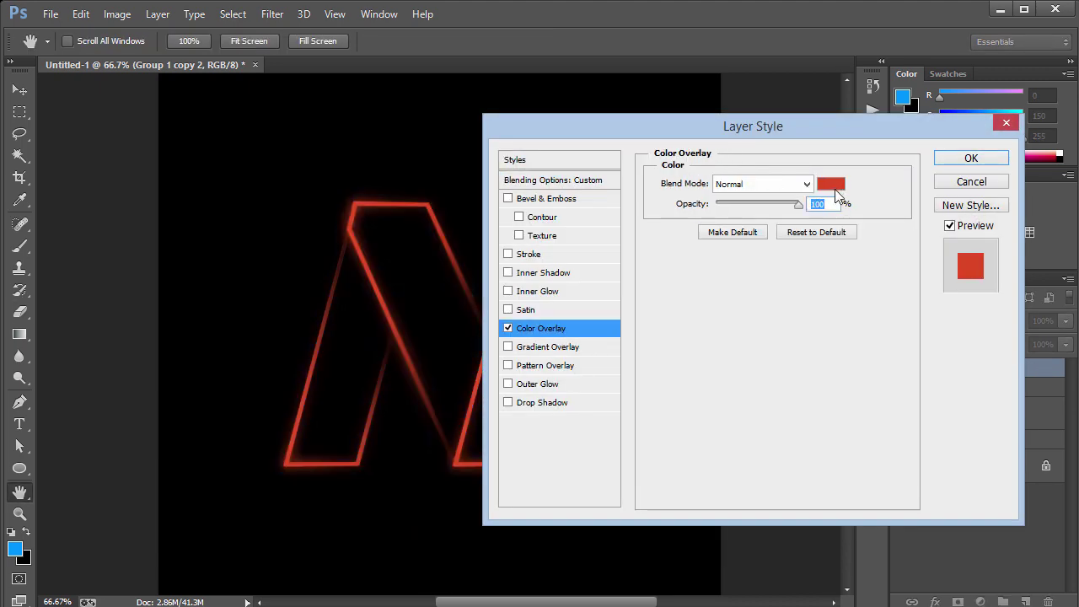
{"action": "left_click", "coordinate": [834, 191]}
{"action": "type", "text": "dfcc24"}
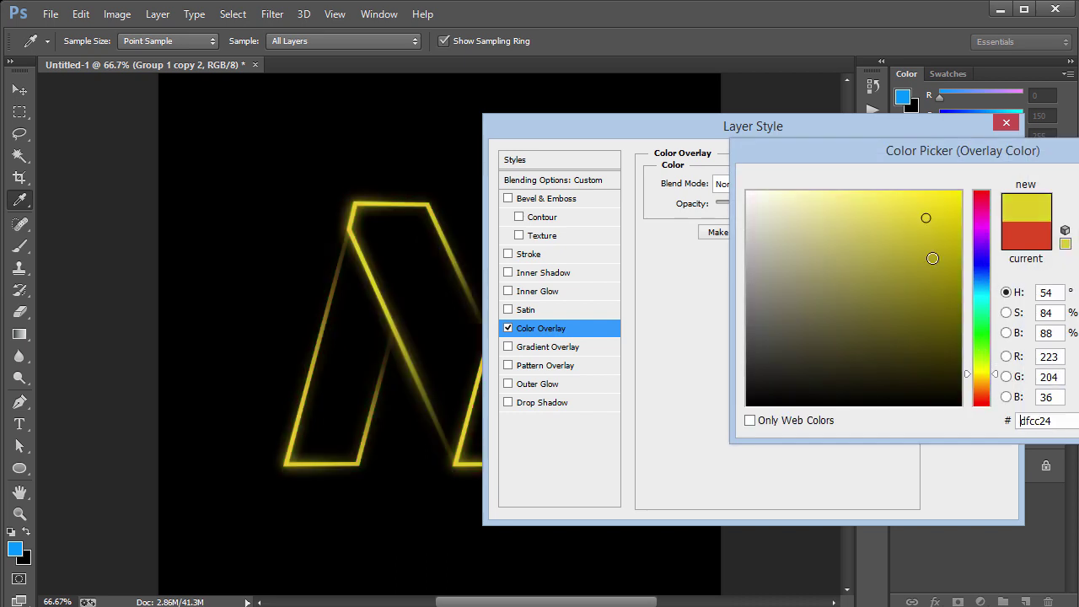
{"action": "left_click_drag", "start_coordinate": [932, 258], "coordinate": [986, 158]}
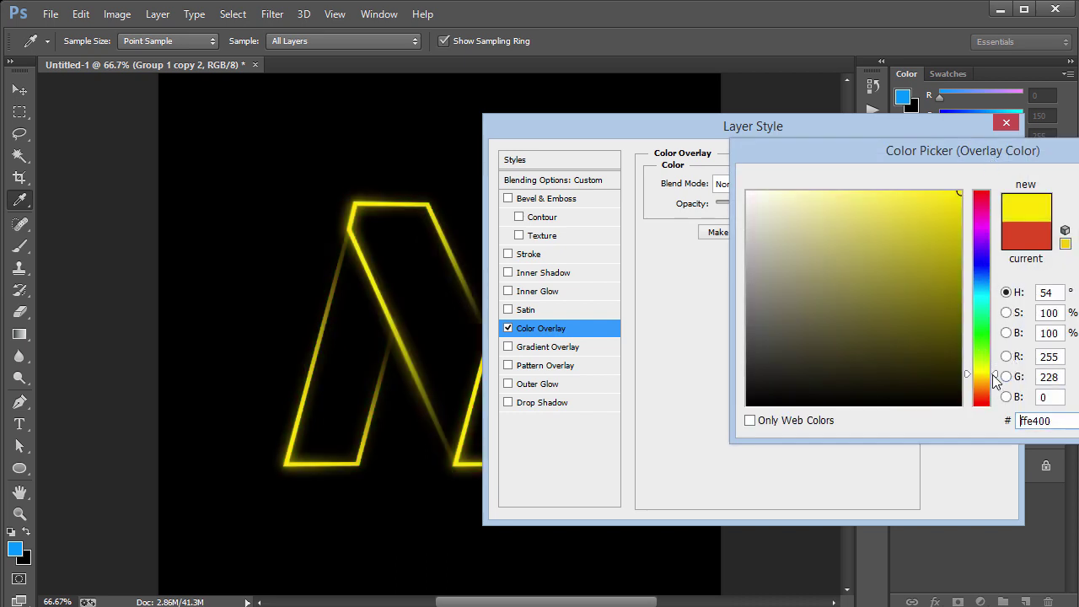
{"action": "key", "text": "Return"}
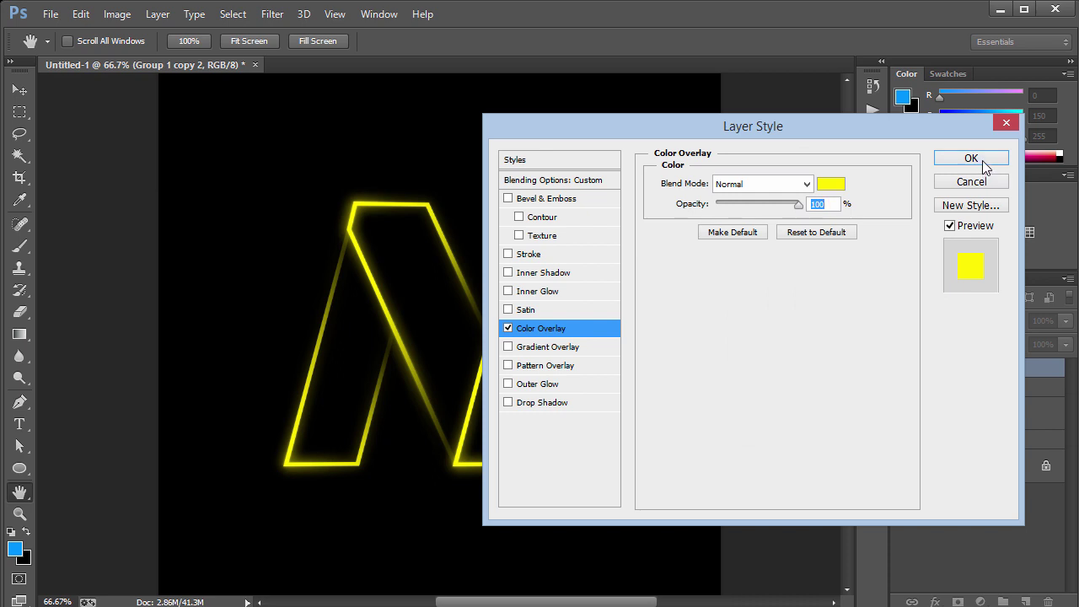
{"action": "left_click", "coordinate": [978, 159]}
{"action": "left_click", "coordinate": [902, 420]}
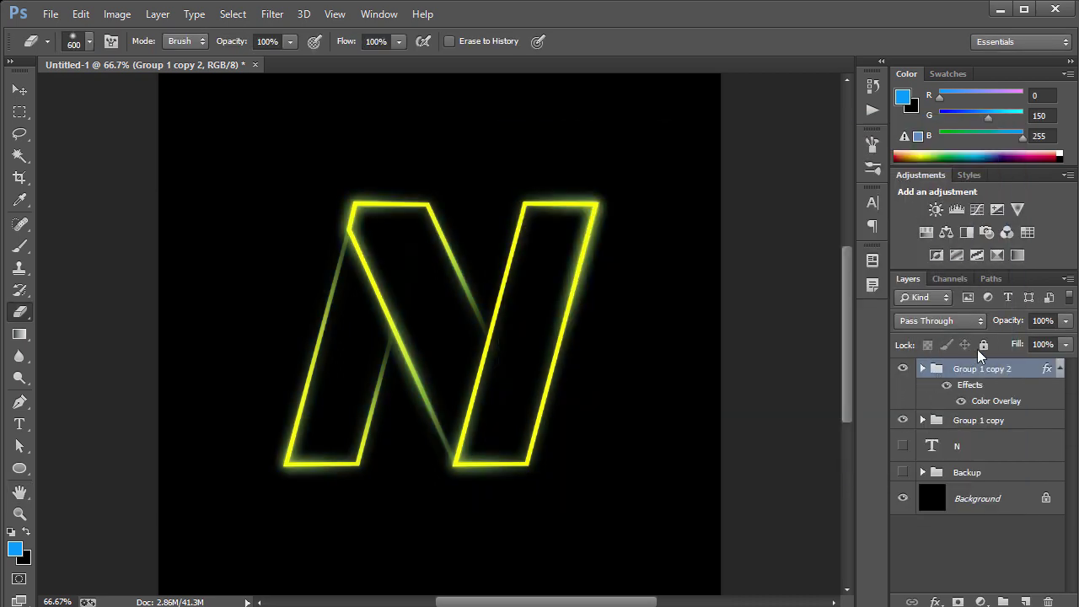
Move the yellow group up and to the left so its outline is offset from the blue letter.
{"action": "key", "text": "v"}
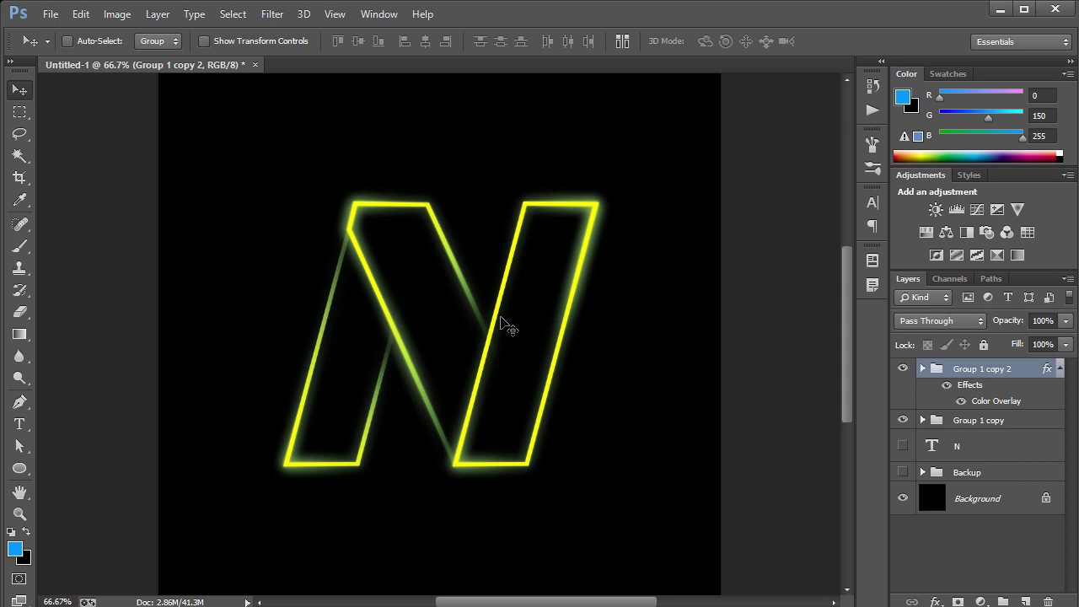
{"action": "key", "text": "shift+Up"}
{"action": "key", "text": "shift+Up"}
{"action": "key", "text": "shift+Up"}
{"action": "key", "text": "shift+Up"}
{"action": "key", "text": "shift+Left"}
{"action": "key", "text": "shift+Left"}
{"action": "key", "text": "shift+Left"}
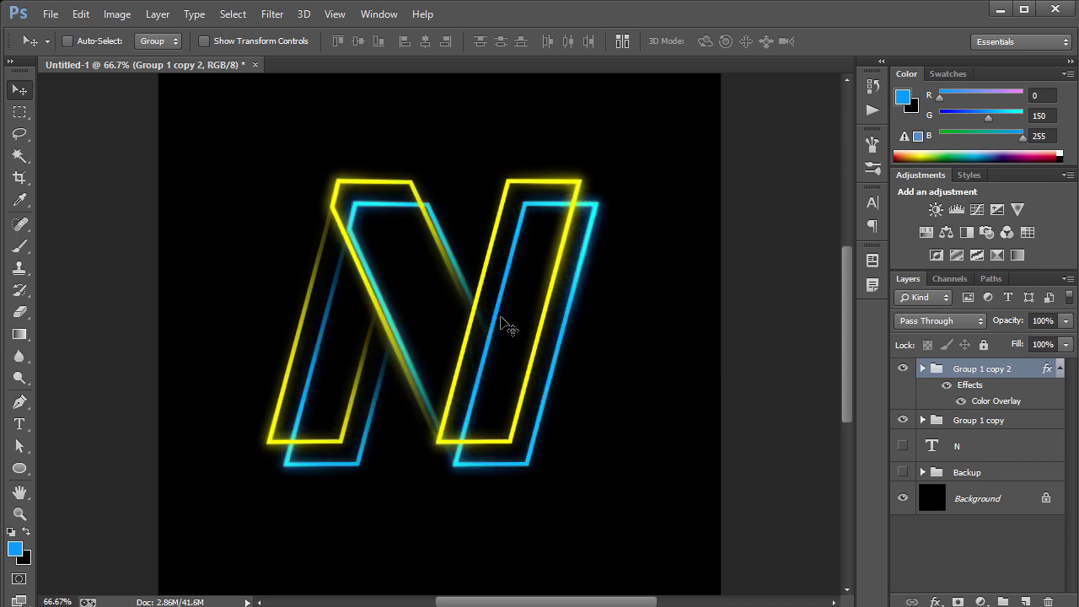
{"action": "key", "text": "shift+Down"}
{"action": "key", "text": "shift+Down"}
{"action": "key", "text": "shift+Left"}
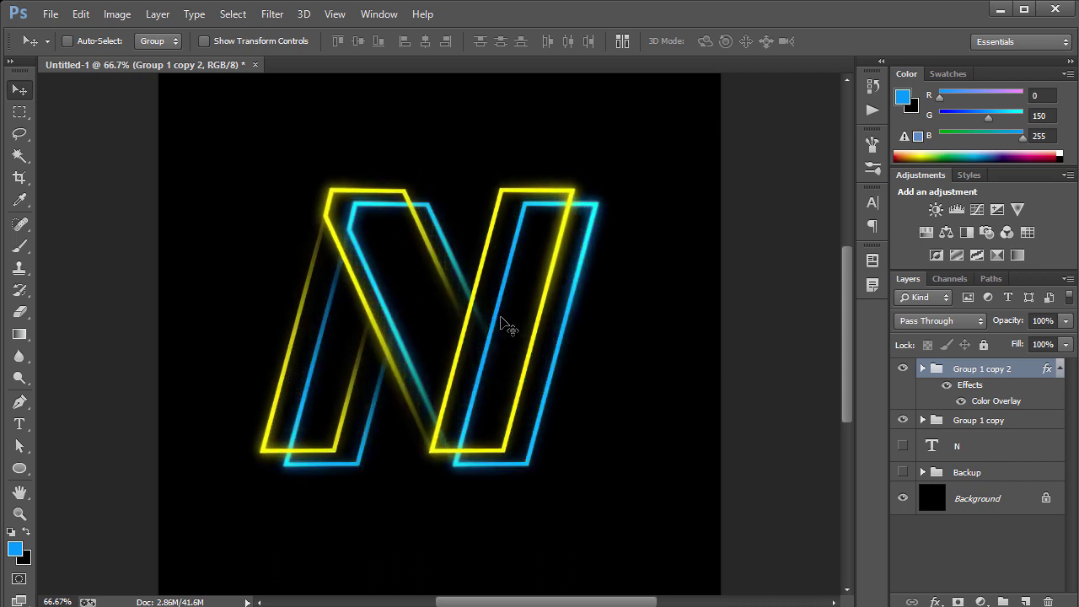
{"action": "key", "text": "shift+Up"}
{"action": "key", "text": "shift+Down"}
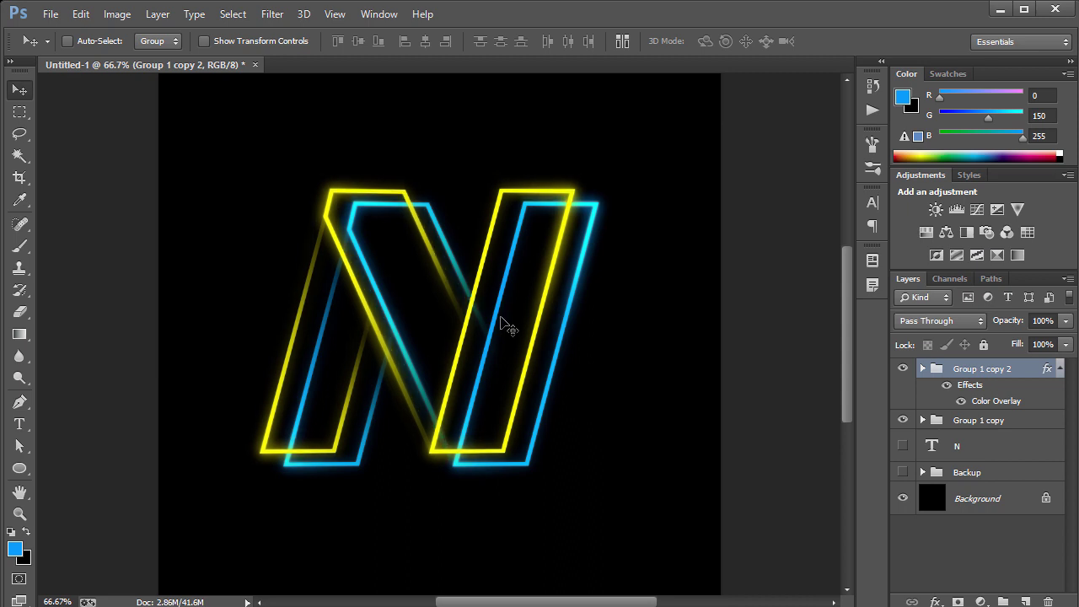
Nudge the yellow group slightly farther left to fine-tune its offset from the blue letter.
{"action": "key", "text": "Left"}
{"action": "key", "text": "Left"}
{"action": "key", "text": "Left"}
{"action": "key", "text": "Left"}
{"action": "key", "text": "Left"}
{"action": "key", "text": "Left"}
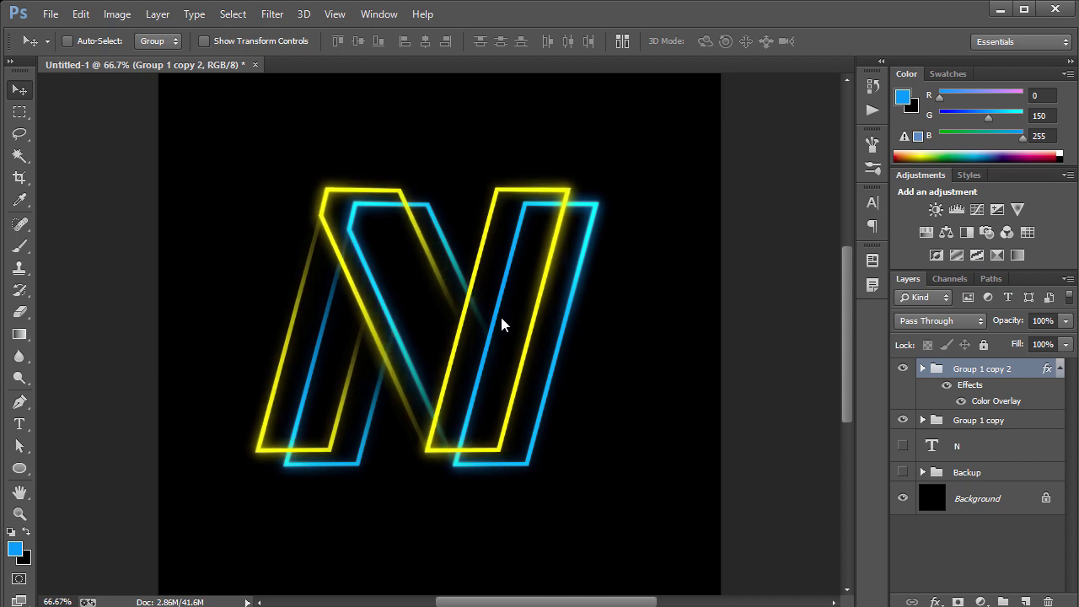
{"action": "key", "text": "Left"}
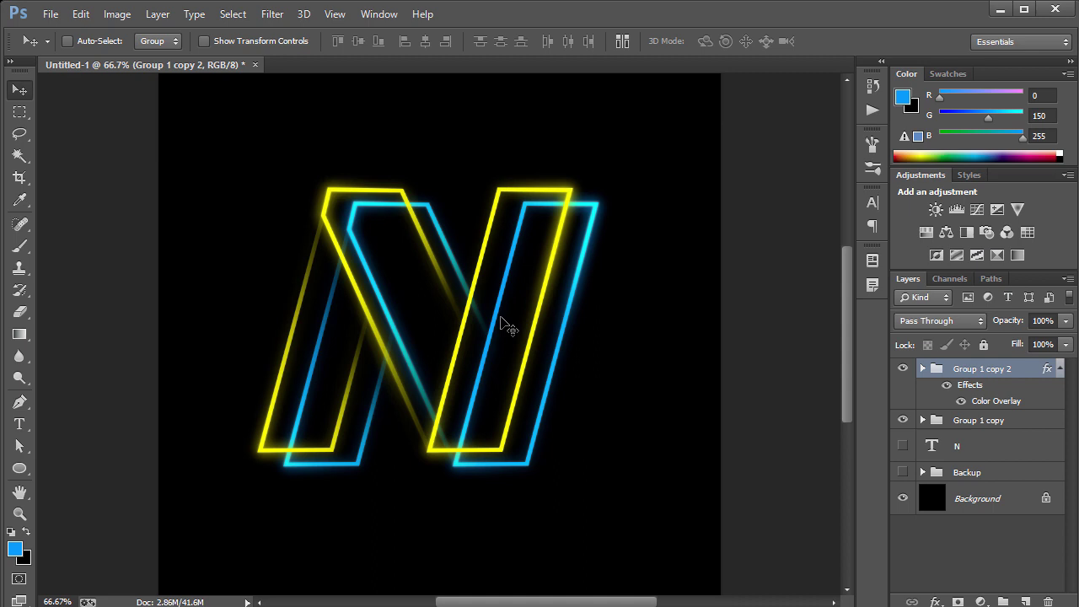
Toggle the visibility of layers 1, 2 and 3 in the yellow group to check which part of the letter each holds.
{"action": "key", "text": "ctrl+plus"}
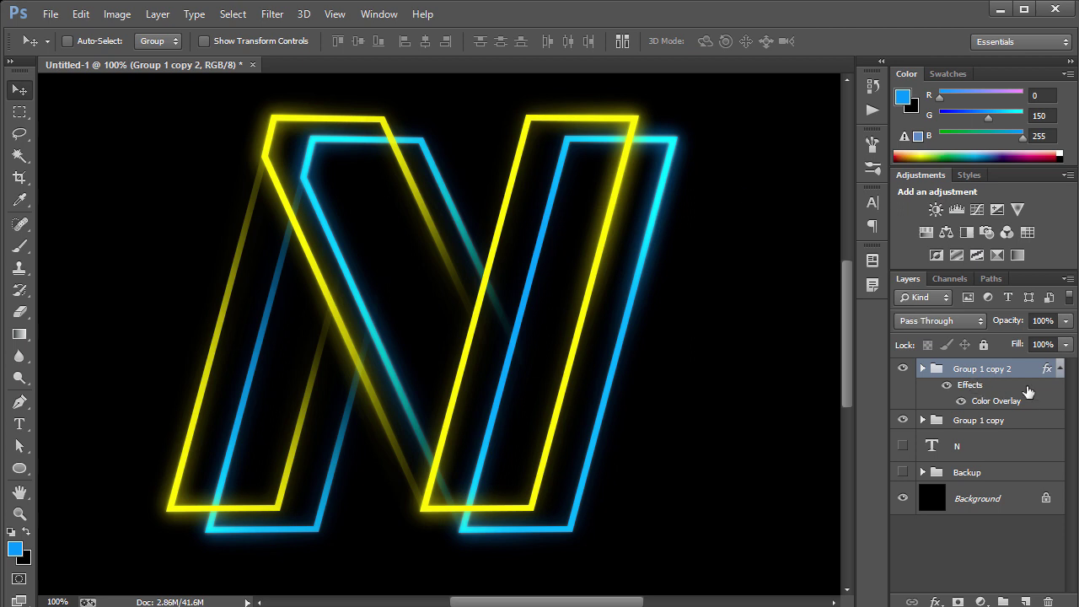
{"action": "left_click", "coordinate": [922, 369]}
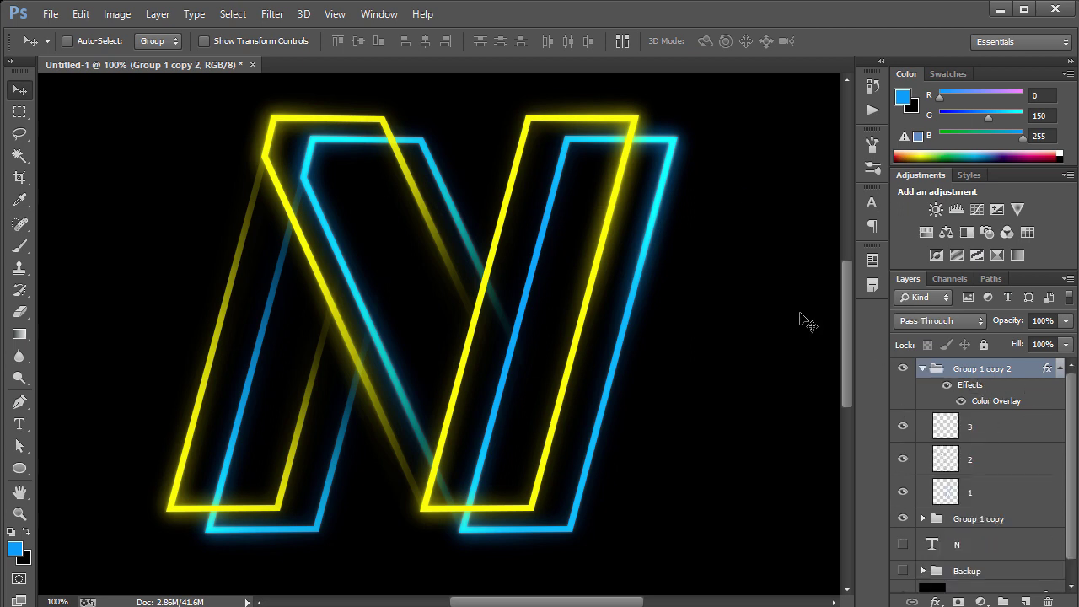
{"action": "left_click", "coordinate": [902, 459]}
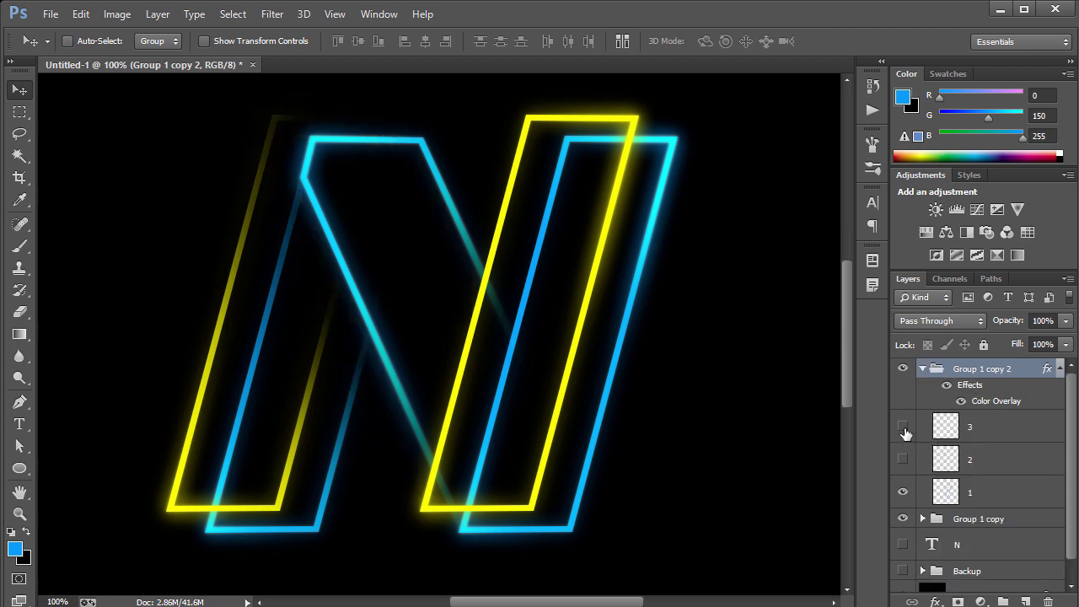
{"action": "left_click", "coordinate": [903, 426]}
{"action": "left_click", "coordinate": [902, 426]}
{"action": "left_click", "coordinate": [903, 460]}
{"action": "left_click", "coordinate": [903, 492]}
{"action": "left_click", "coordinate": [902, 492]}
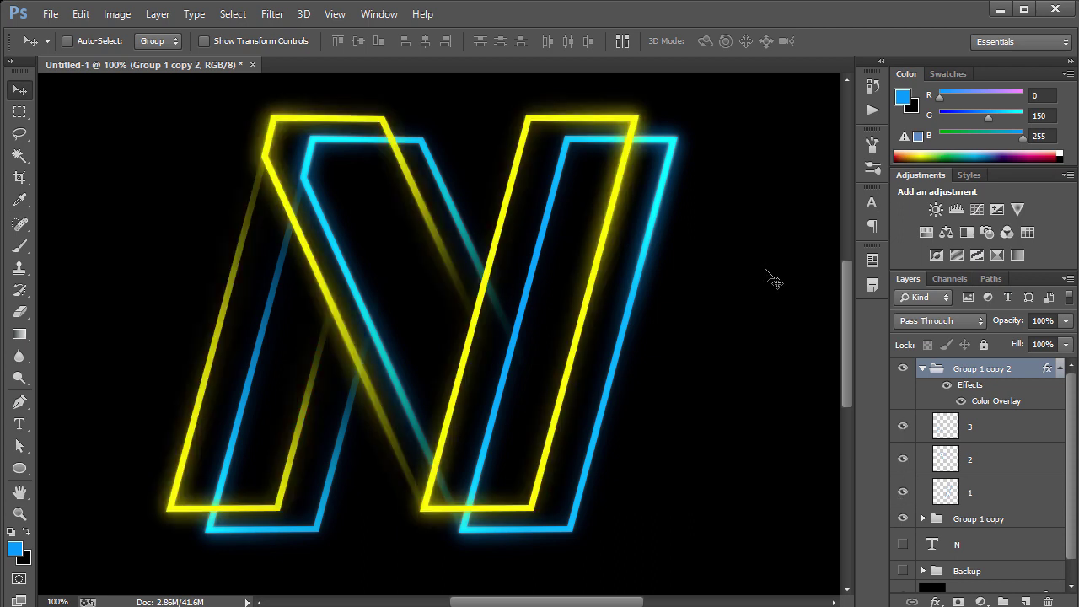
Erase the right stem's upper-right and lower-left corners on layer 1 of the yellow group with a soft 200-size Eraser.
{"action": "key", "text": "e"}
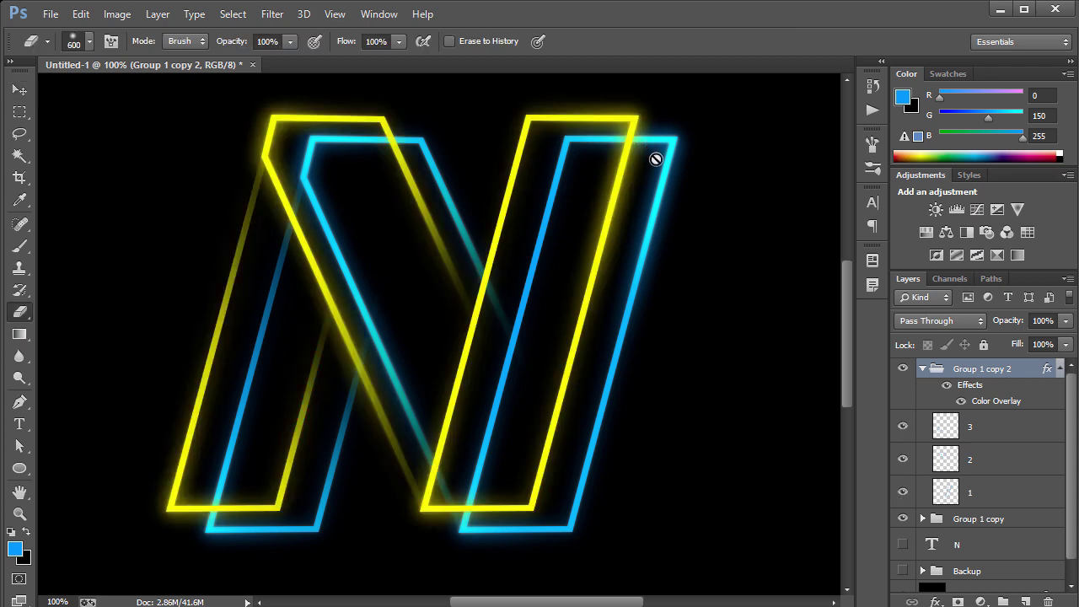
{"action": "left_click", "coordinate": [1009, 497]}
{"action": "key", "text": "bracketleft"}
{"action": "key", "text": "bracketleft"}
{"action": "key", "text": "bracketleft"}
{"action": "key", "text": "bracketleft"}
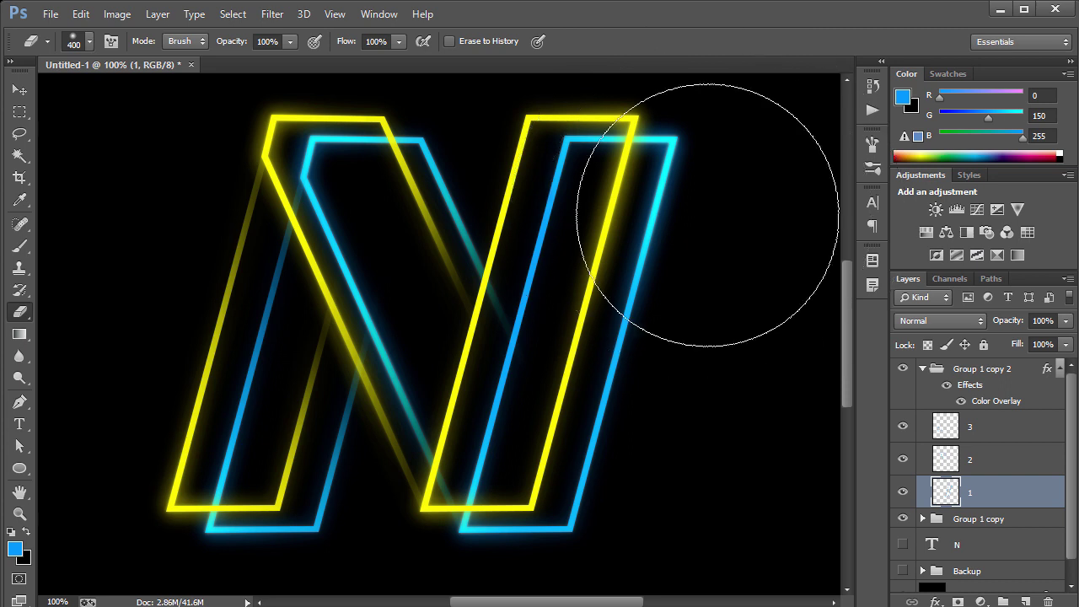
{"action": "mouse_move", "coordinate": [718, 212]}
{"action": "left_mouse_down"}
{"action": "mouse_move", "coordinate": [654, 92]}
{"action": "mouse_move", "coordinate": [670, 112]}
{"action": "mouse_move", "coordinate": [655, 120]}
{"action": "mouse_move", "coordinate": [674, 116]}
{"action": "mouse_move", "coordinate": [613, 139]}
{"action": "left_mouse_up"}
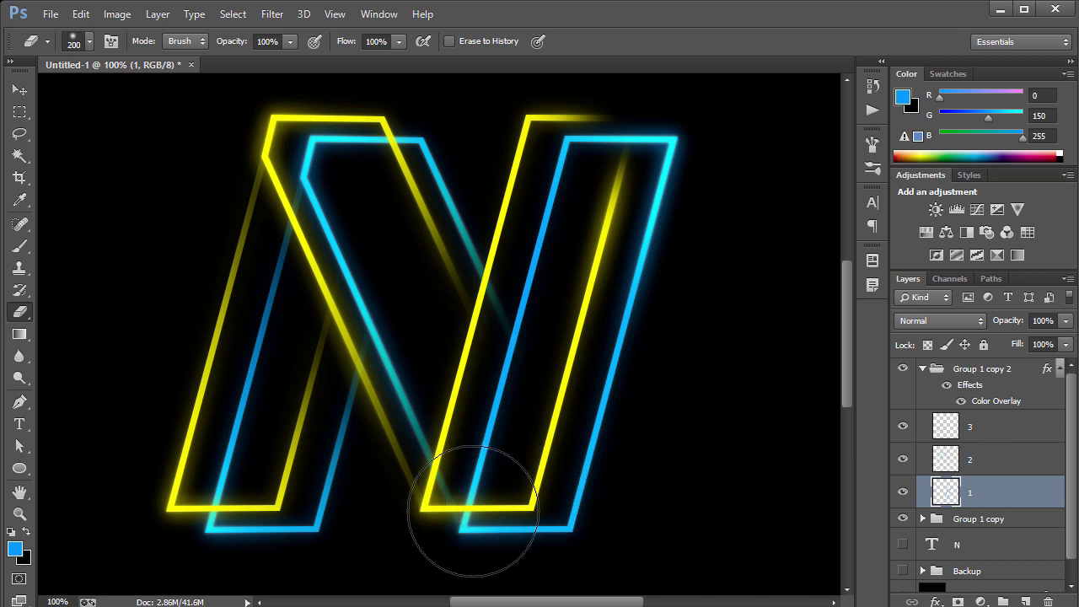
{"action": "left_click_drag", "start_coordinate": [474, 536], "coordinate": [510, 517]}
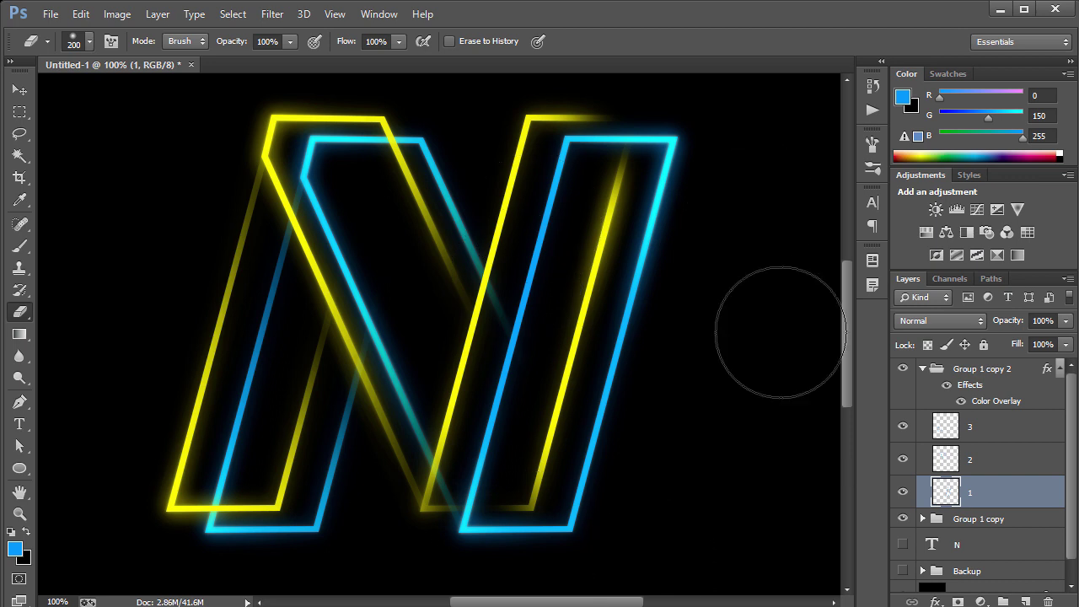
Try erasing the upper-right corner of the yellow diagonal on layer 2.
{"action": "left_click", "coordinate": [981, 439]}
{"action": "left_click", "coordinate": [969, 459]}
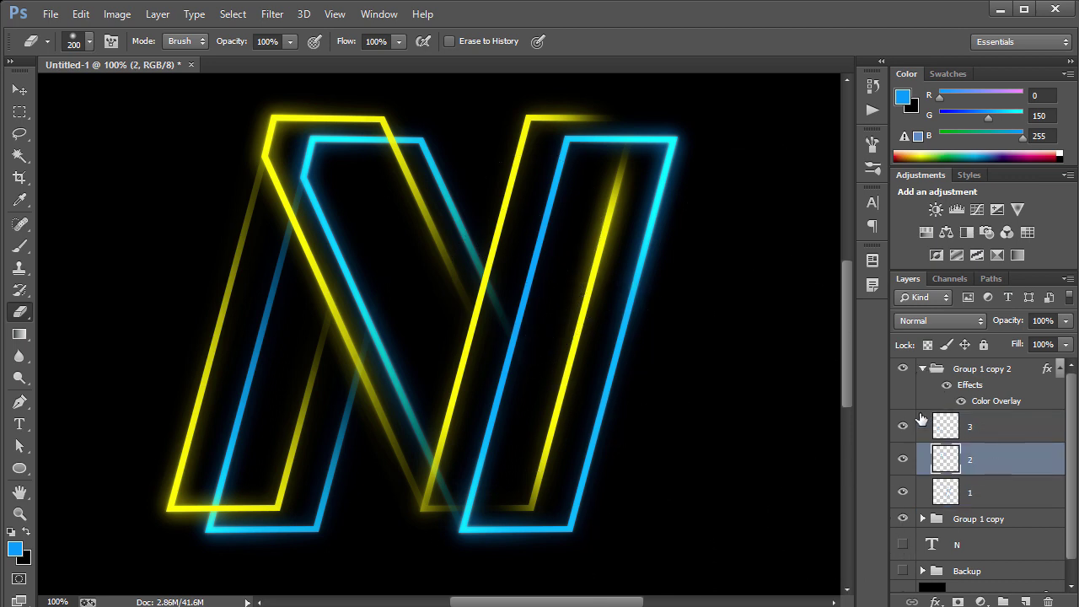
{"action": "left_click", "coordinate": [408, 131]}
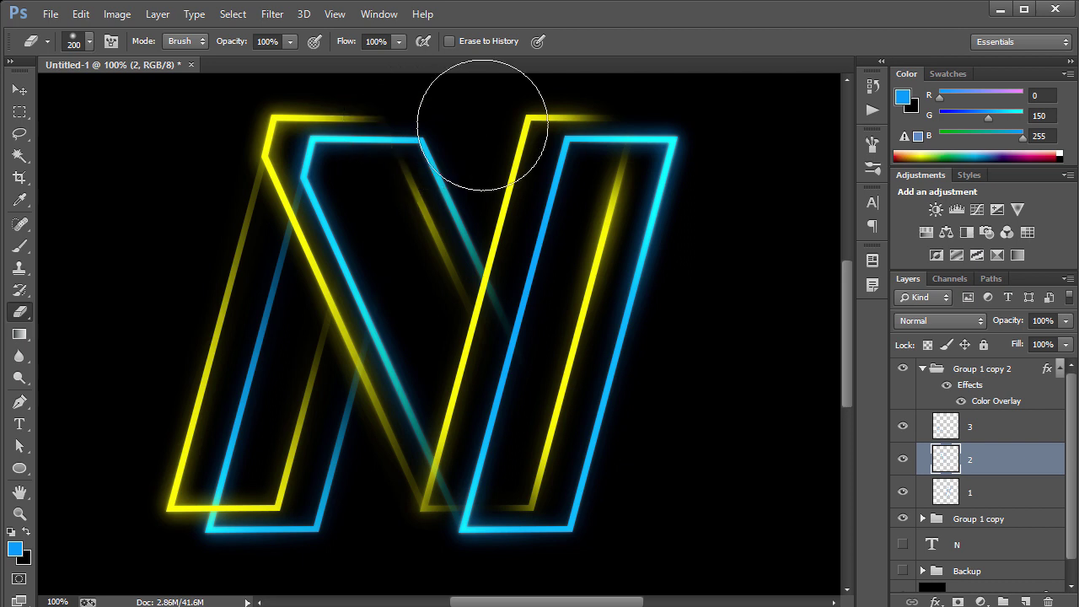
{"action": "key", "text": "ctrl+z"}
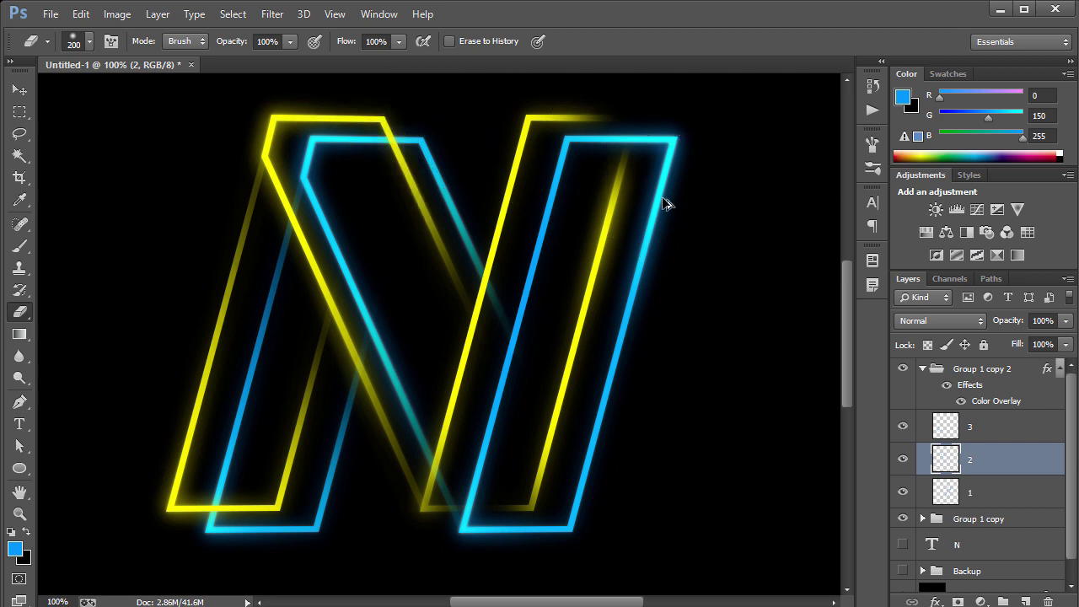
Erase the upper-right corner of the blue diagonal on layer 2 of Group 1 copy with the 200-size Eraser.
{"action": "key", "text": "alt+bracketleft"}
{"action": "left_click", "coordinate": [923, 369]}
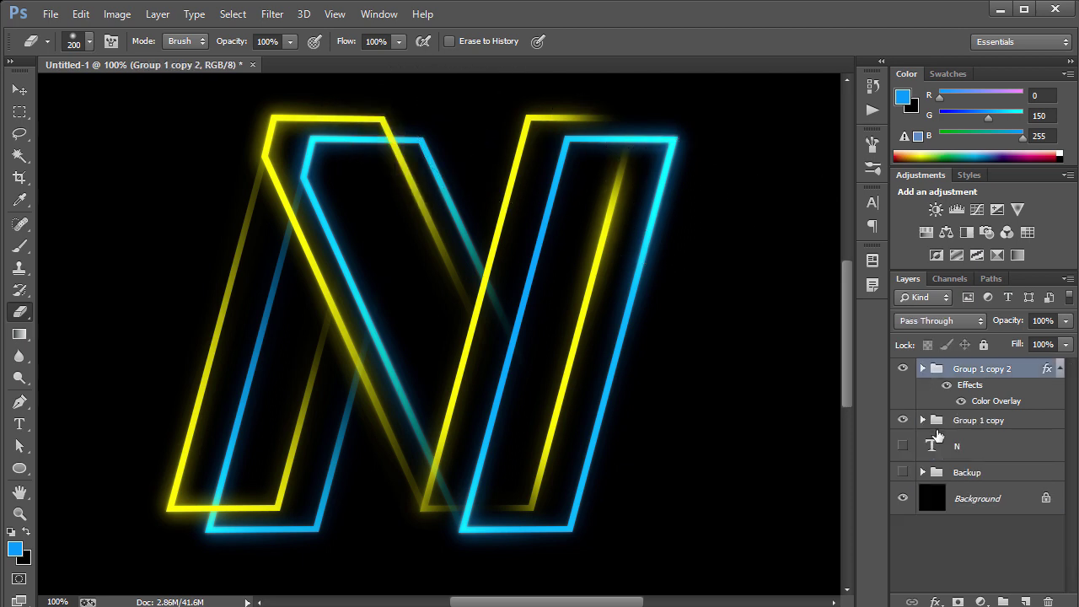
{"action": "left_click", "coordinate": [923, 419]}
{"action": "left_click", "coordinate": [965, 479]}
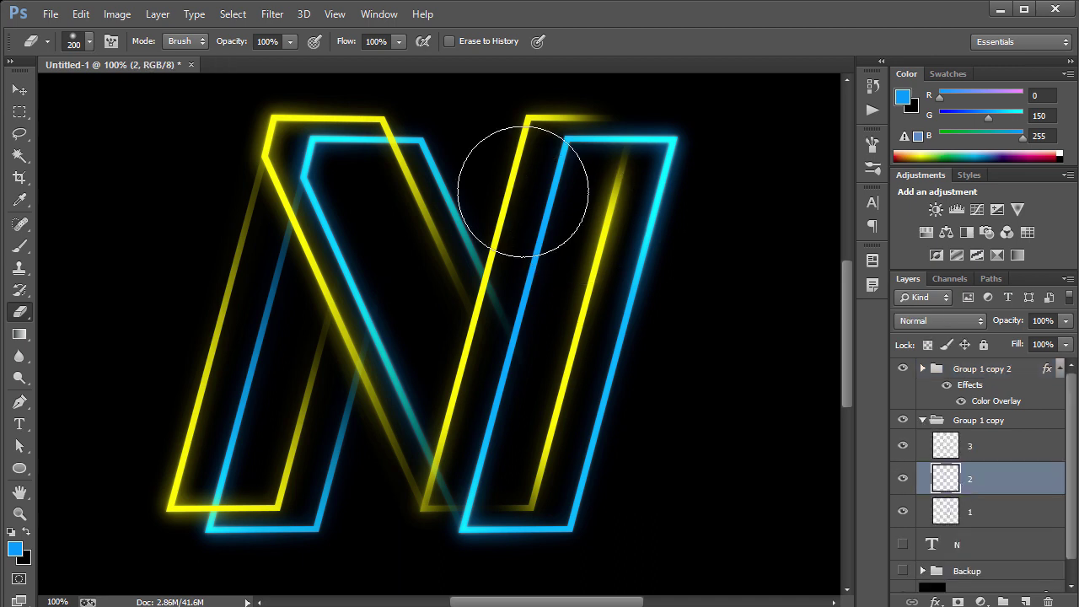
{"action": "left_click", "coordinate": [408, 135]}
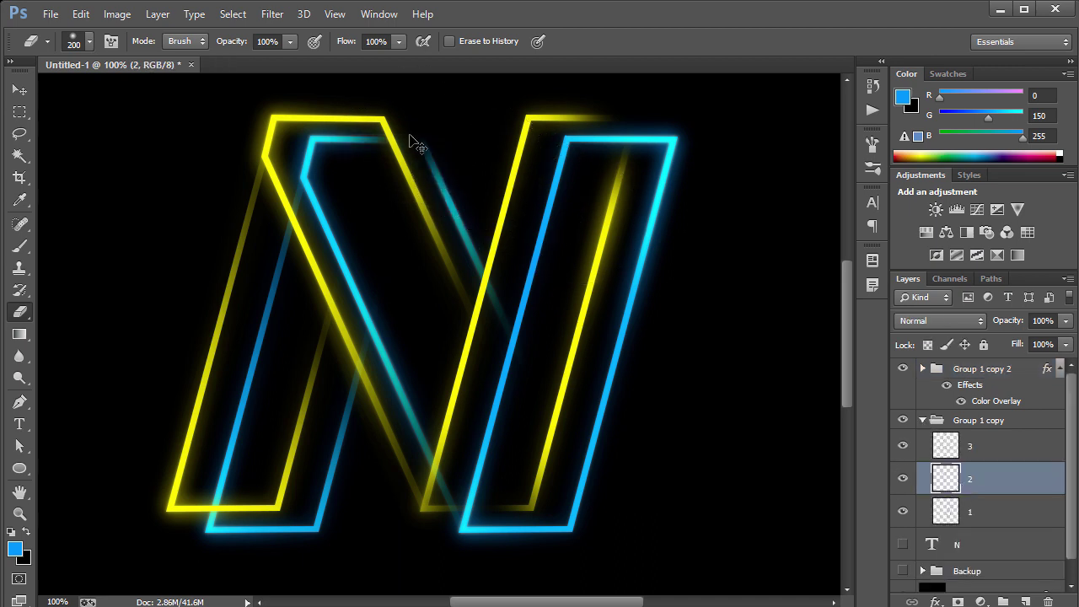
{"action": "key", "text": "ctrl+z"}
{"action": "left_click", "coordinate": [396, 133]}
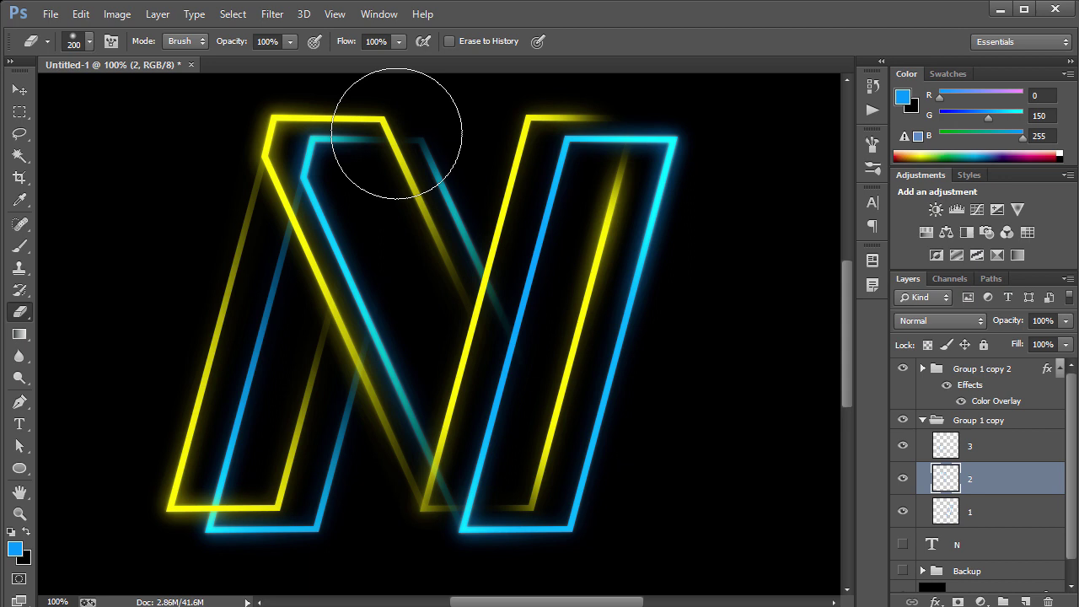
{"action": "left_click", "coordinate": [393, 137]}
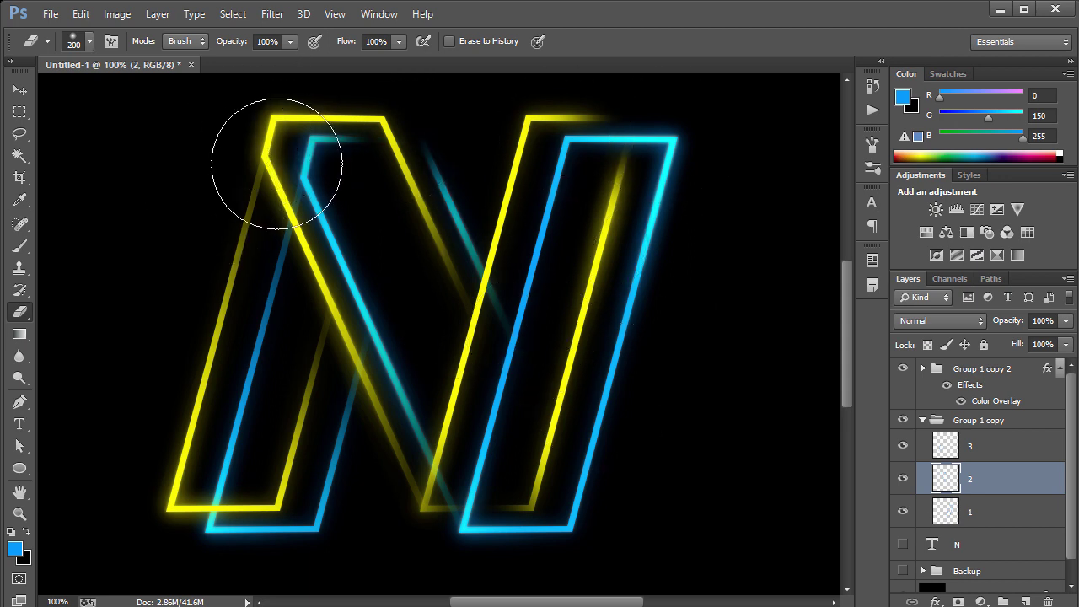
{"action": "mouse_move", "coordinate": [277, 166]}
{"action": "left_mouse_down"}
{"action": "mouse_move", "coordinate": [343, 356]}
{"action": "mouse_move", "coordinate": [409, 498]}
{"action": "mouse_move", "coordinate": [318, 374]}
{"action": "left_mouse_up"}
Erase the lower-left corner of the blue left stem on layer 3 of Group 1 copy.
{"action": "left_click", "coordinate": [923, 420]}
{"action": "left_click", "coordinate": [923, 375]}
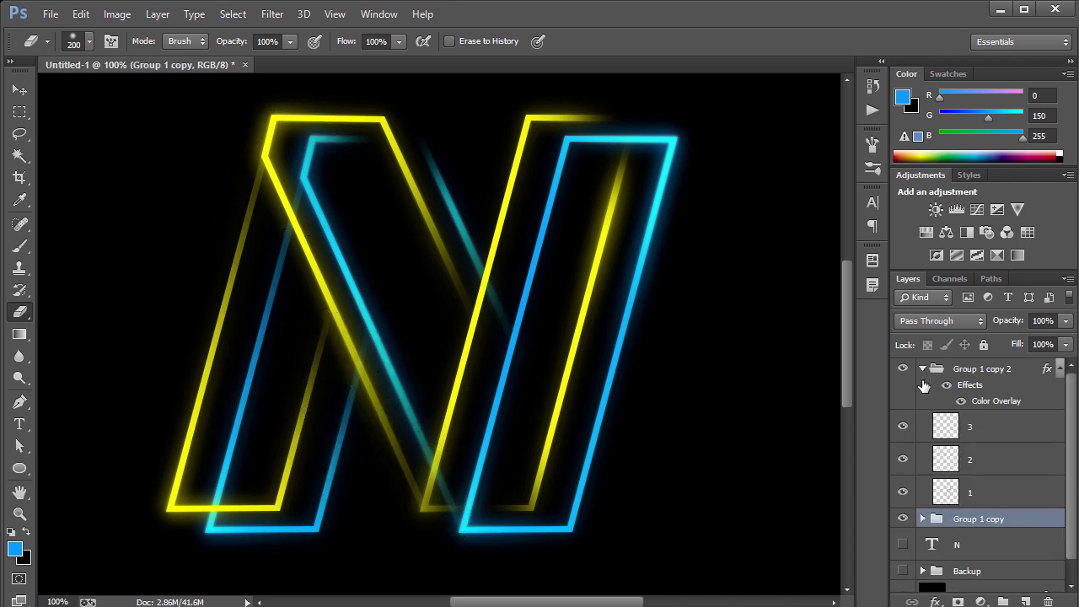
{"action": "left_click", "coordinate": [923, 380]}
{"action": "left_click", "coordinate": [923, 369]}
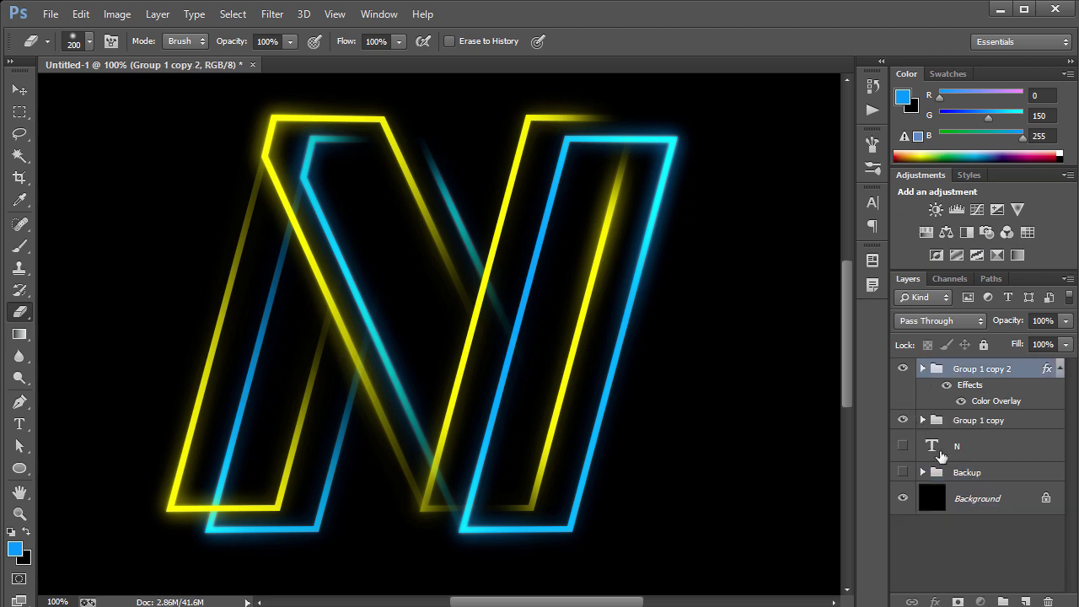
{"action": "left_click", "coordinate": [923, 420]}
{"action": "left_click", "coordinate": [972, 451]}
{"action": "mouse_move", "coordinate": [205, 507]}
{"action": "left_mouse_down"}
{"action": "mouse_move", "coordinate": [217, 489]}
{"action": "mouse_move", "coordinate": [205, 539]}
{"action": "mouse_move", "coordinate": [208, 503]}
{"action": "mouse_move", "coordinate": [188, 522]}
{"action": "left_mouse_up"}
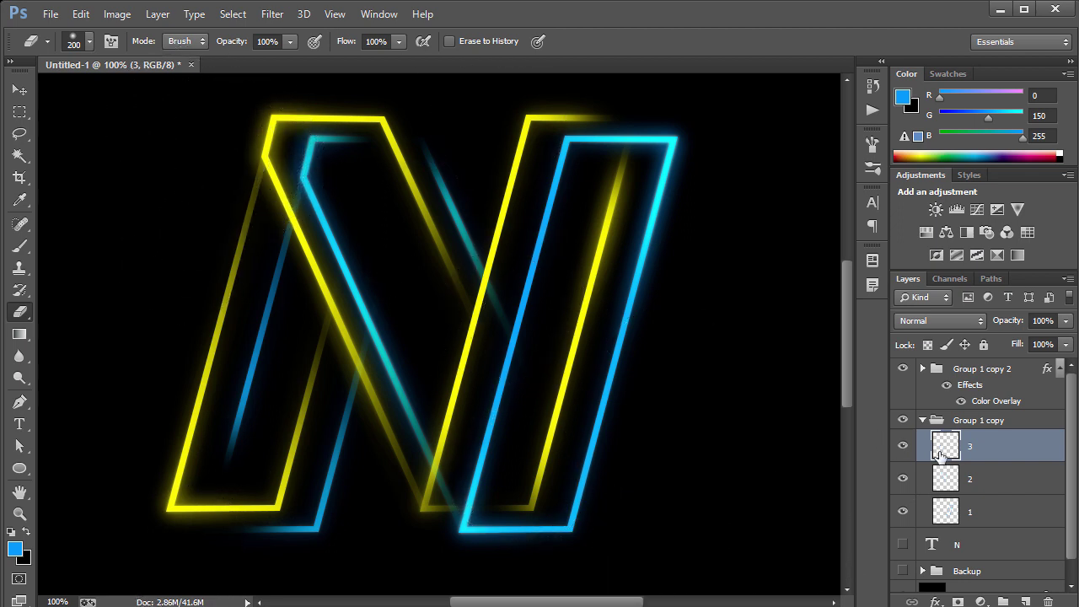
Erase the upper end of the yellow left stem where it meets the diagonal, on layer 3 of Group 1 copy 2.
{"action": "key", "text": "alt+bracketleft"}
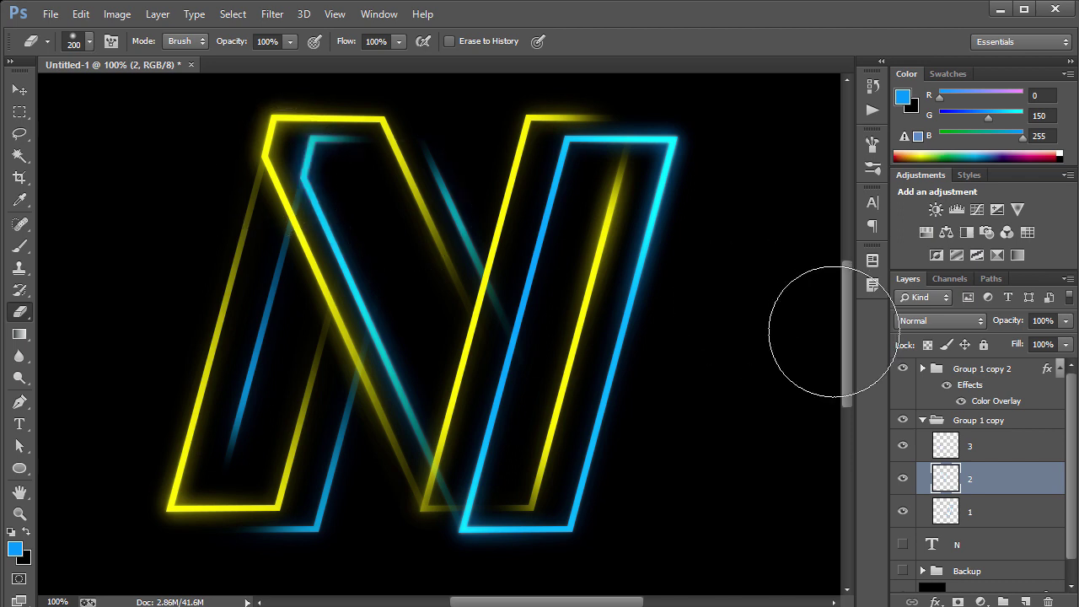
{"action": "left_click", "coordinate": [951, 372]}
{"action": "left_click", "coordinate": [922, 370]}
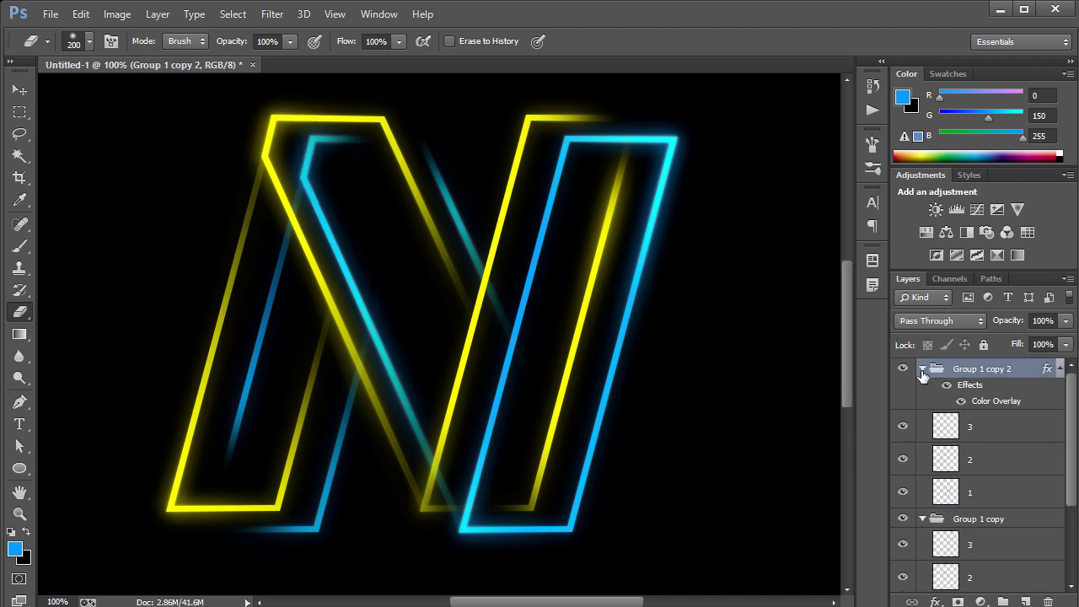
{"action": "left_click", "coordinate": [968, 451]}
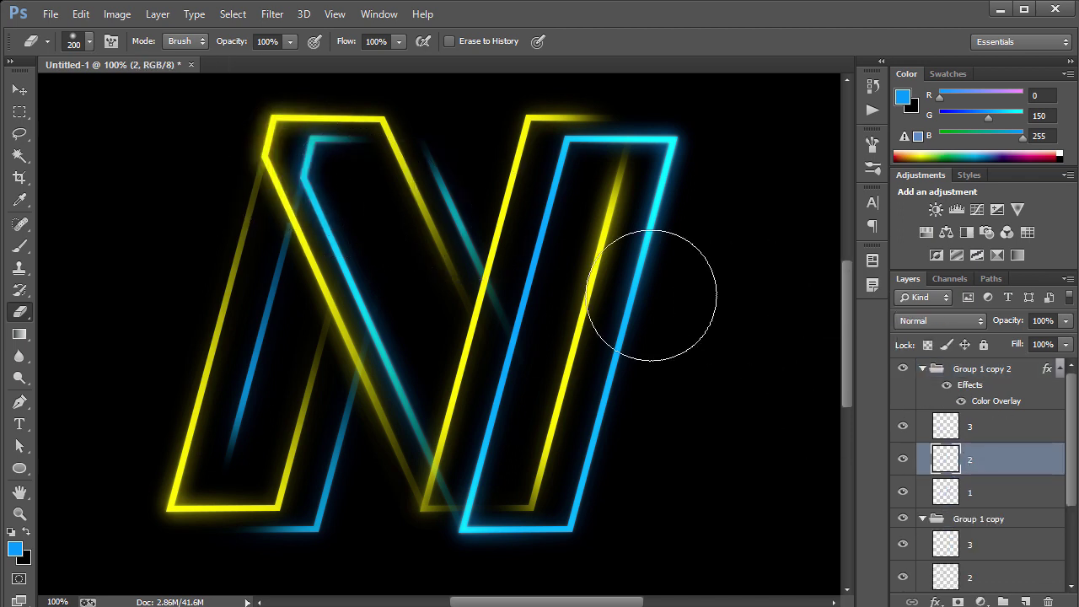
{"action": "left_click", "coordinate": [999, 423]}
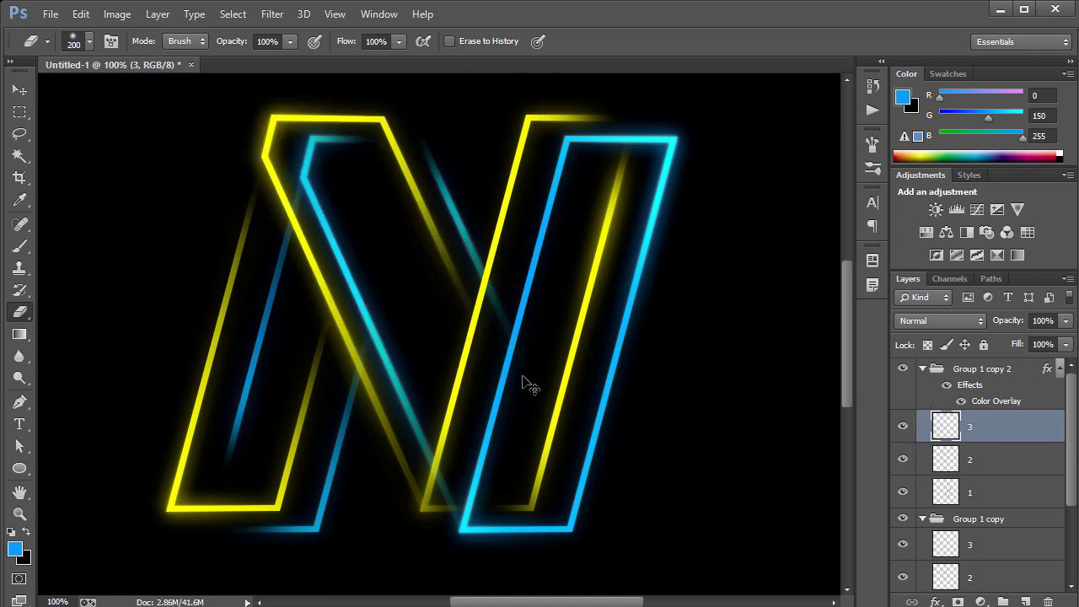
{"action": "key", "text": "ctrl+0"}
{"action": "key", "text": "v"}
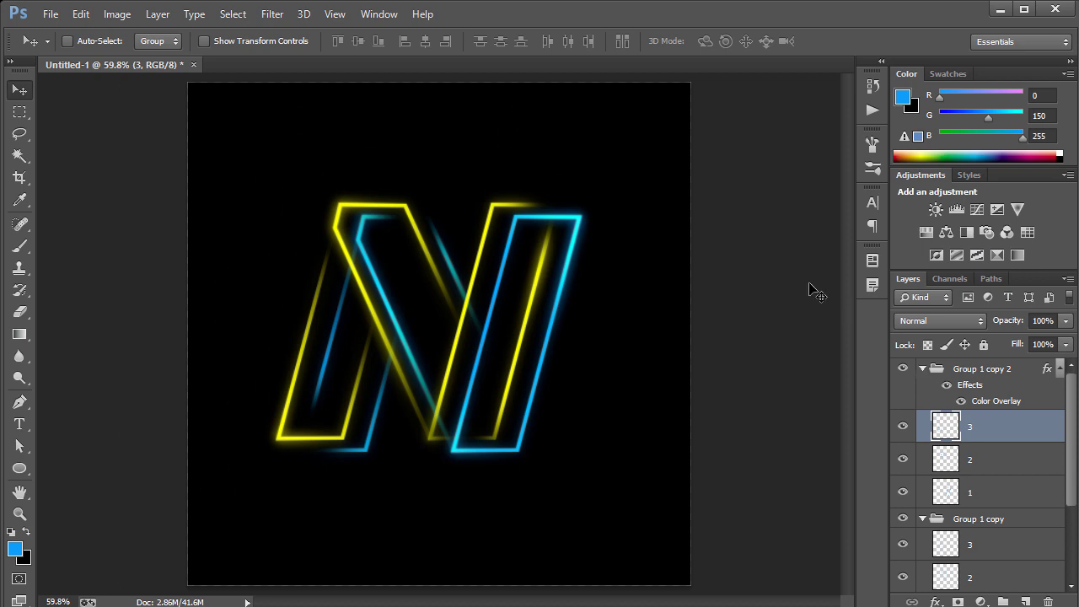
{"action": "key", "text": "ctrl+1"}
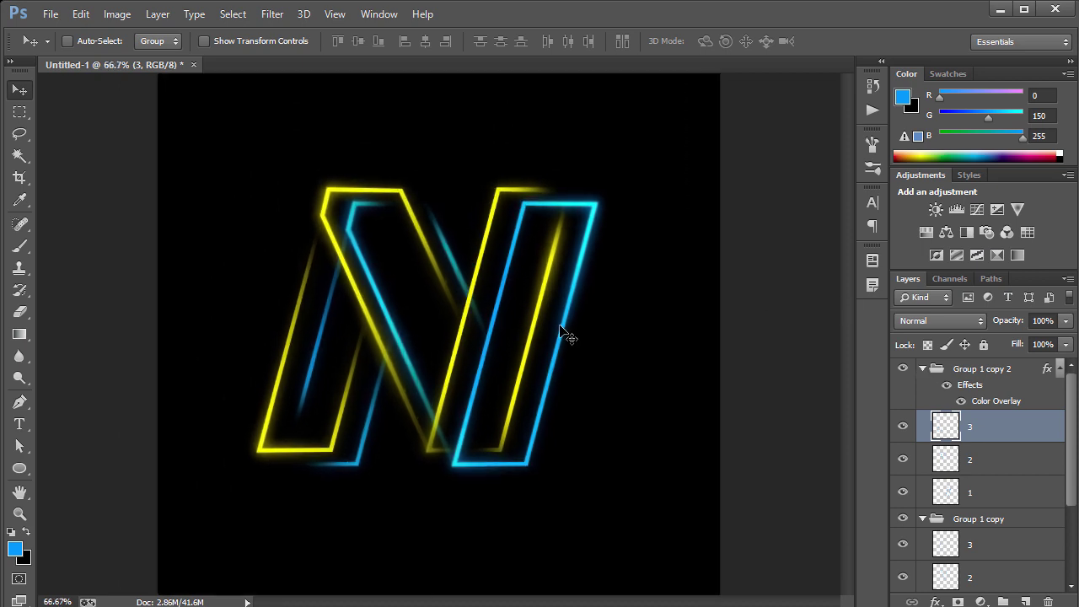
{"action": "scroll", "coordinate": [563, 333], "scroll_direction": "down", "scroll_amount": 1}
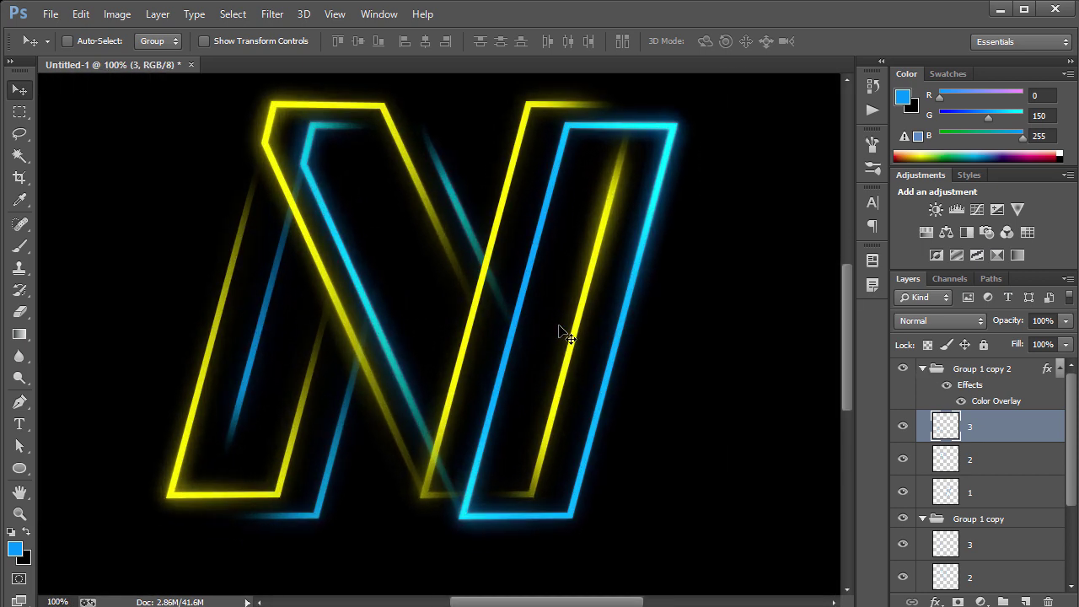
Erase the lower ends of the blue diagonal on layer 2 of Group 1 copy and the yellow diagonal on layer 2 of Group 1 copy 2.
{"action": "left_click", "coordinate": [998, 466]}
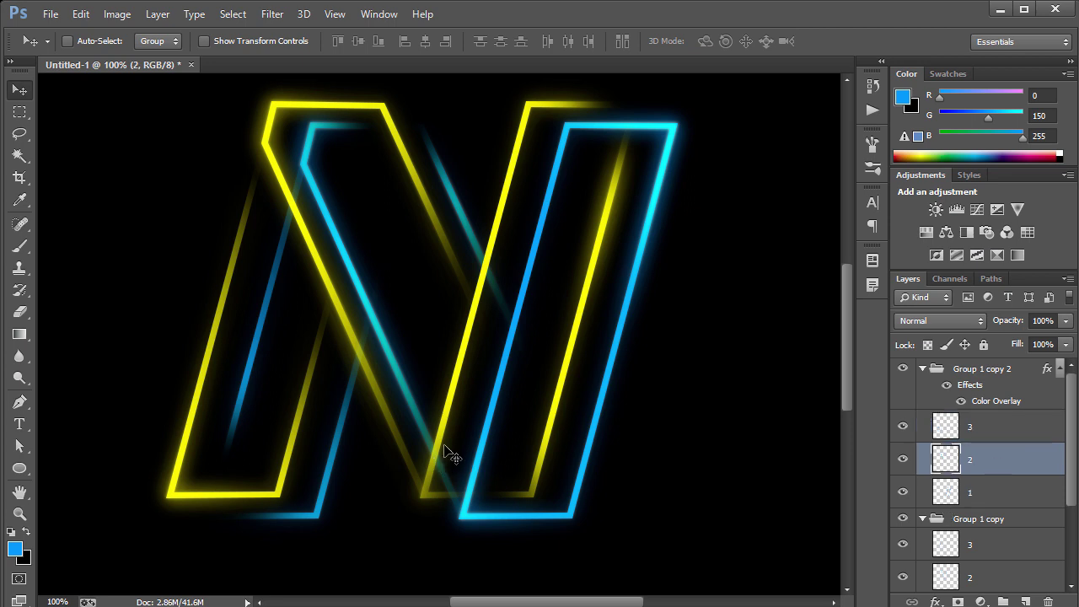
{"action": "key", "text": "e"}
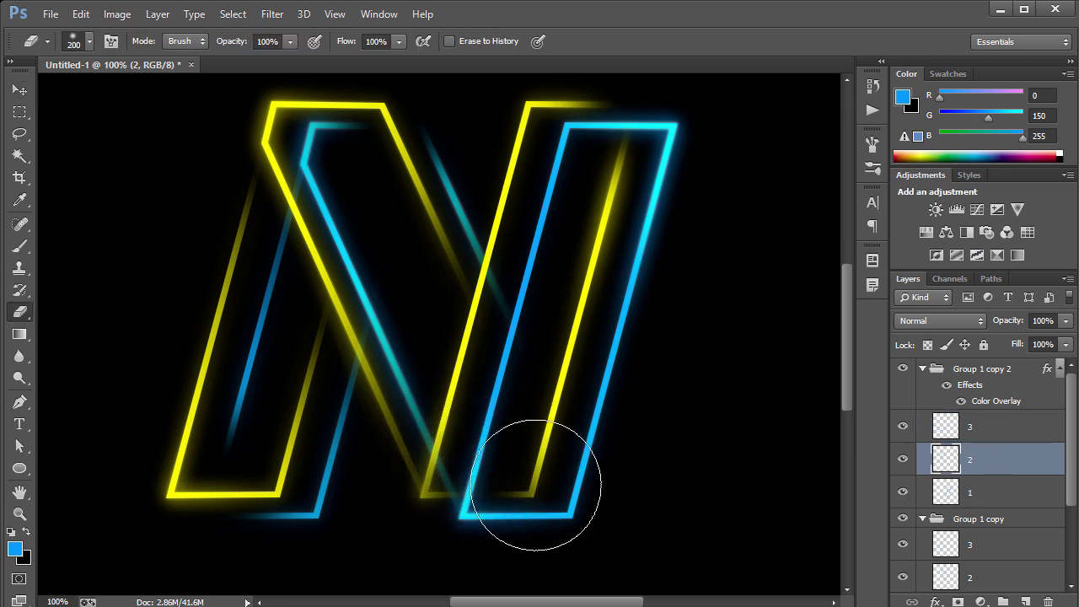
{"action": "key", "text": "alt+bracketright"}
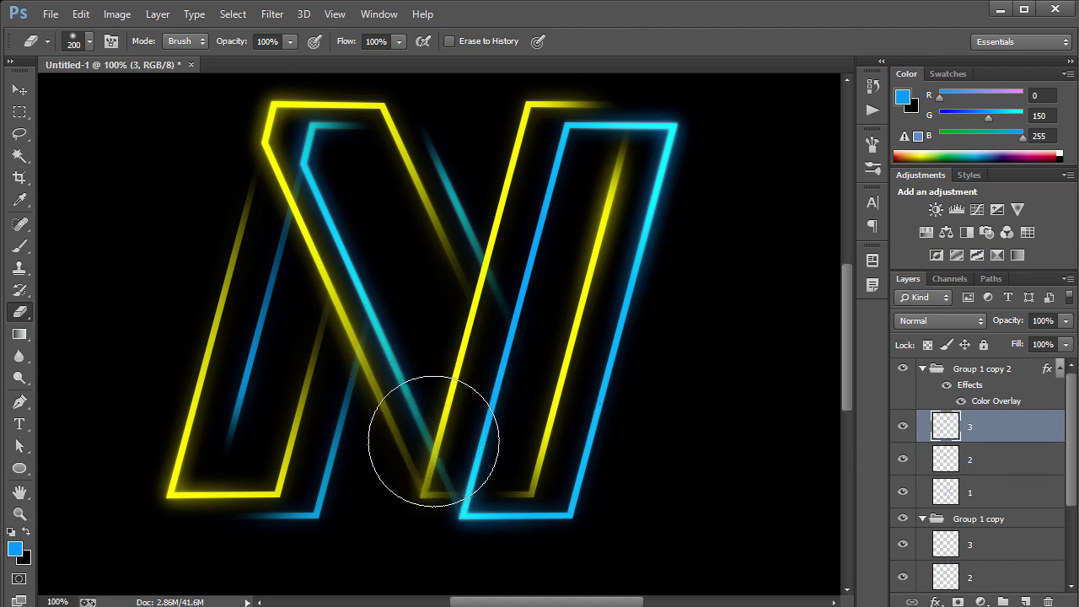
{"action": "key", "text": "alt+bracketleft"}
{"action": "key", "text": "alt+bracketleft"}
{"action": "key", "text": "alt+bracketleft"}
{"action": "key", "text": "alt+bracketleft"}
{"action": "key", "text": "alt+bracketleft"}
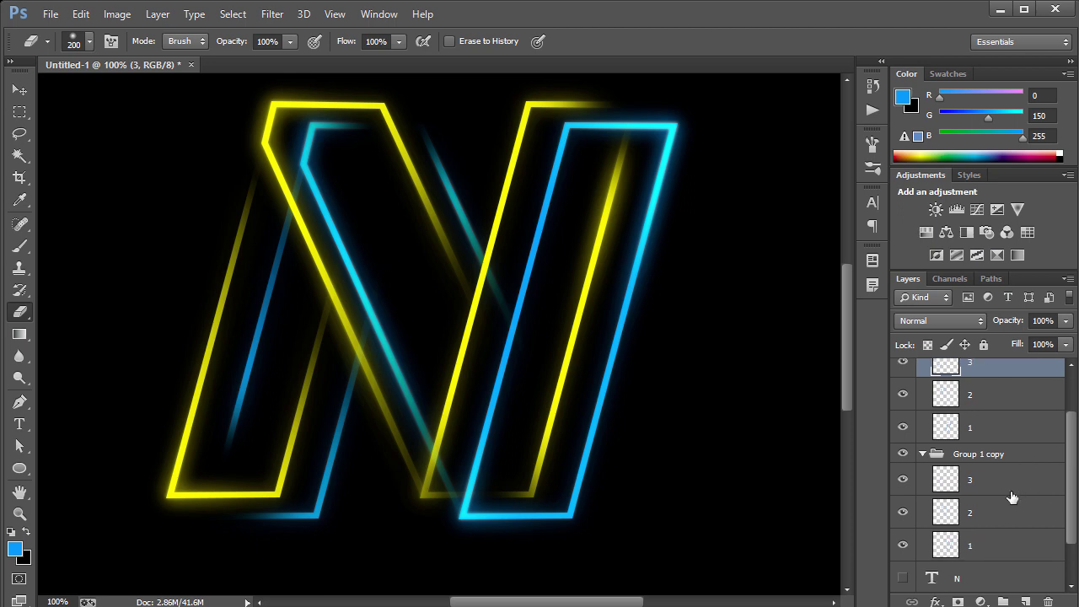
{"action": "mouse_move", "coordinate": [453, 427]}
{"action": "left_mouse_down"}
{"action": "mouse_move", "coordinate": [429, 446]}
{"action": "mouse_move", "coordinate": [444, 429]}
{"action": "left_mouse_up"}
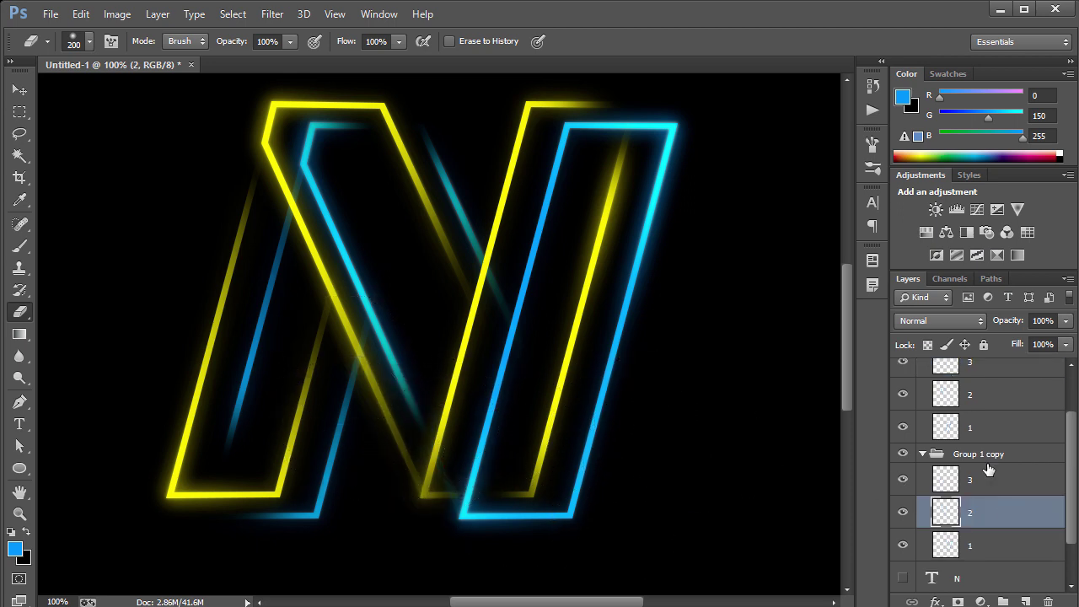
{"action": "left_click", "coordinate": [993, 402]}
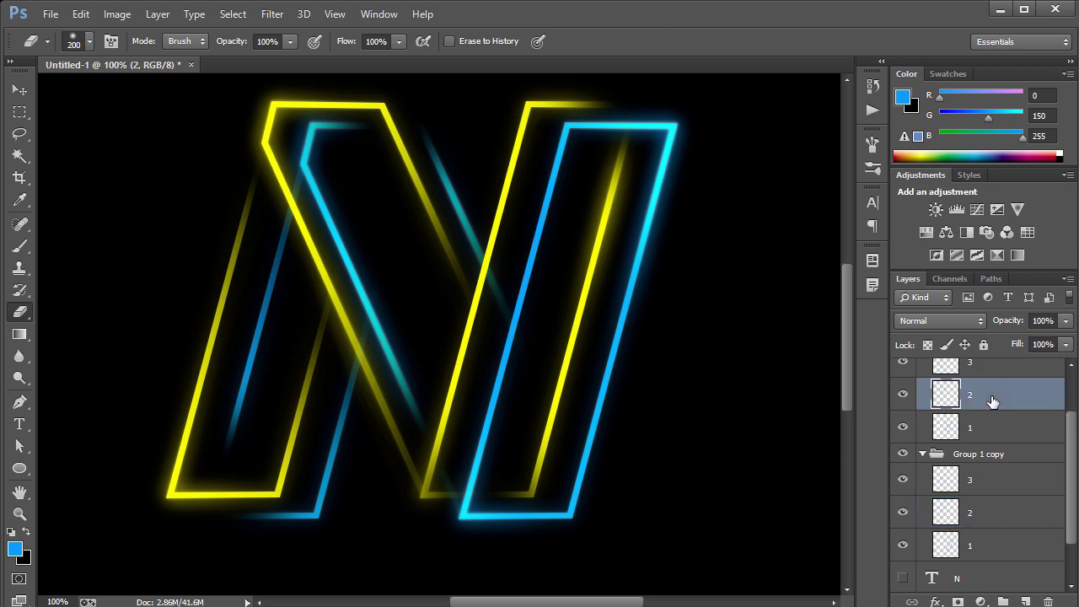
{"action": "key", "text": "ctrl+z"}
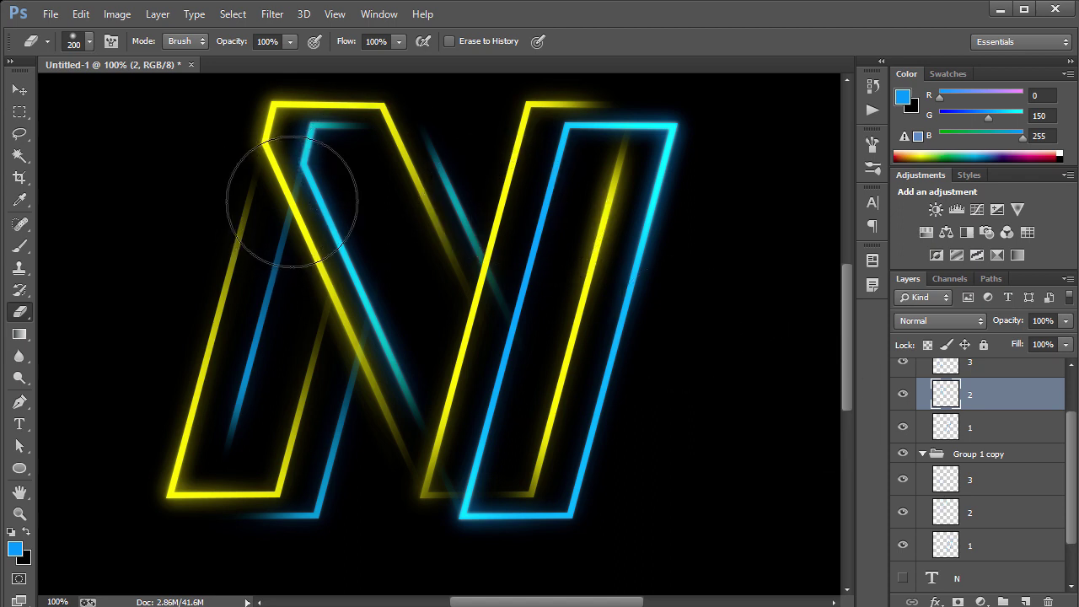
Try erasing the upper part of the yellow diagonal on layer 2 where it crosses the blue stem.
{"action": "left_click_drag", "start_coordinate": [303, 203], "coordinate": [291, 182]}
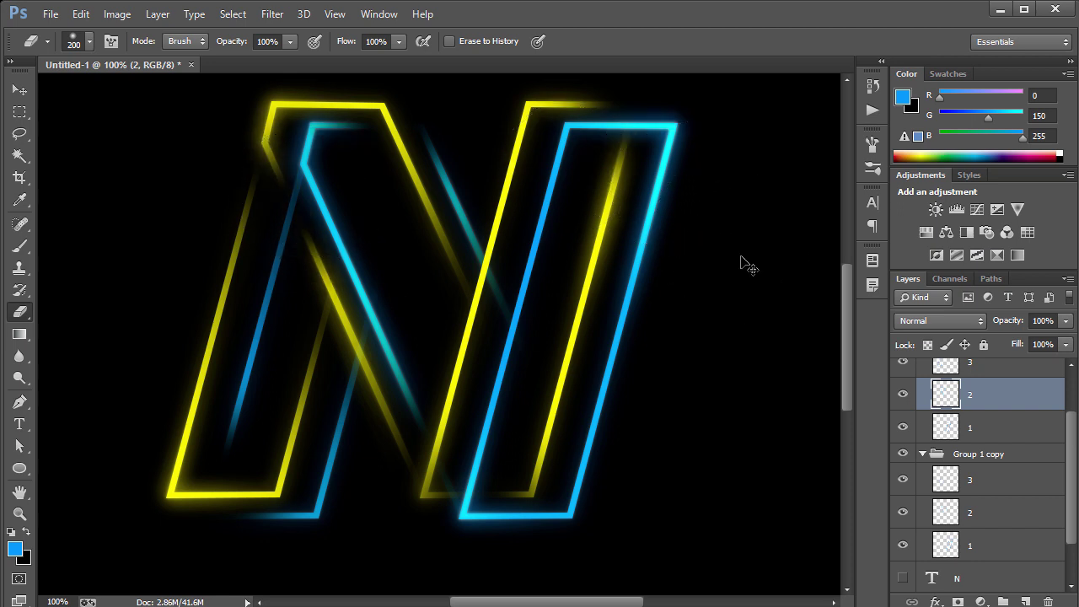
{"action": "key", "text": "ctrl+0"}
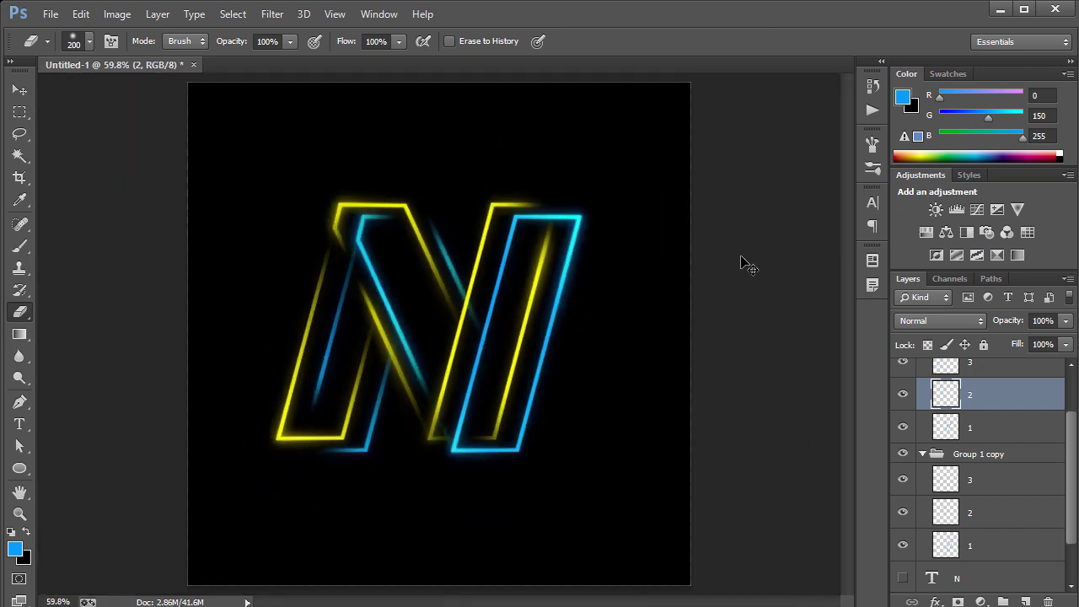
{"action": "key", "text": "ctrl+1"}
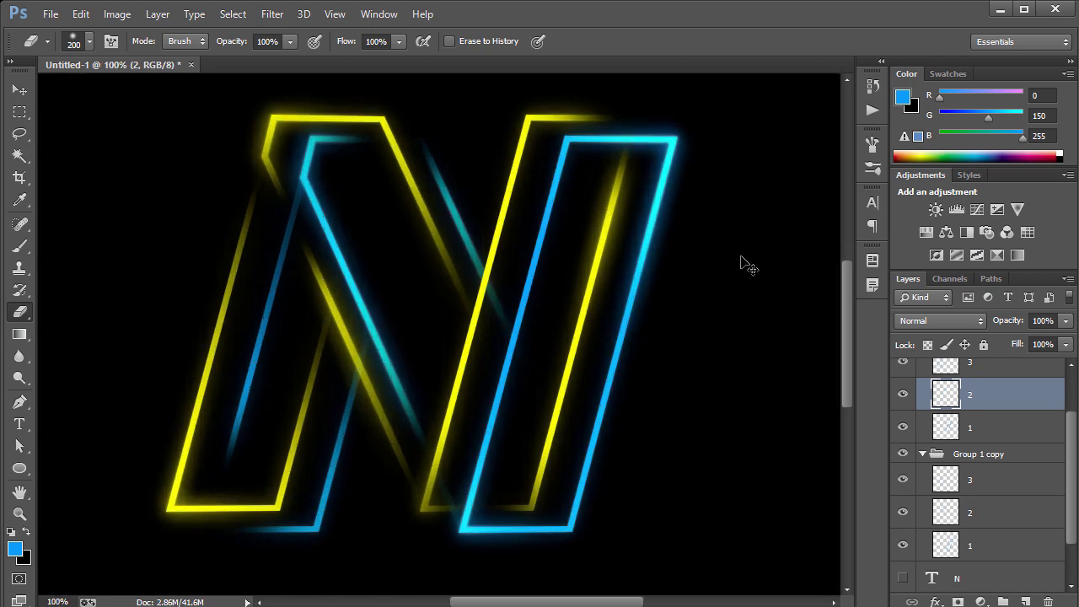
{"action": "key", "text": "ctrl+alt+z"}
{"action": "key", "text": "ctrl+alt+z"}
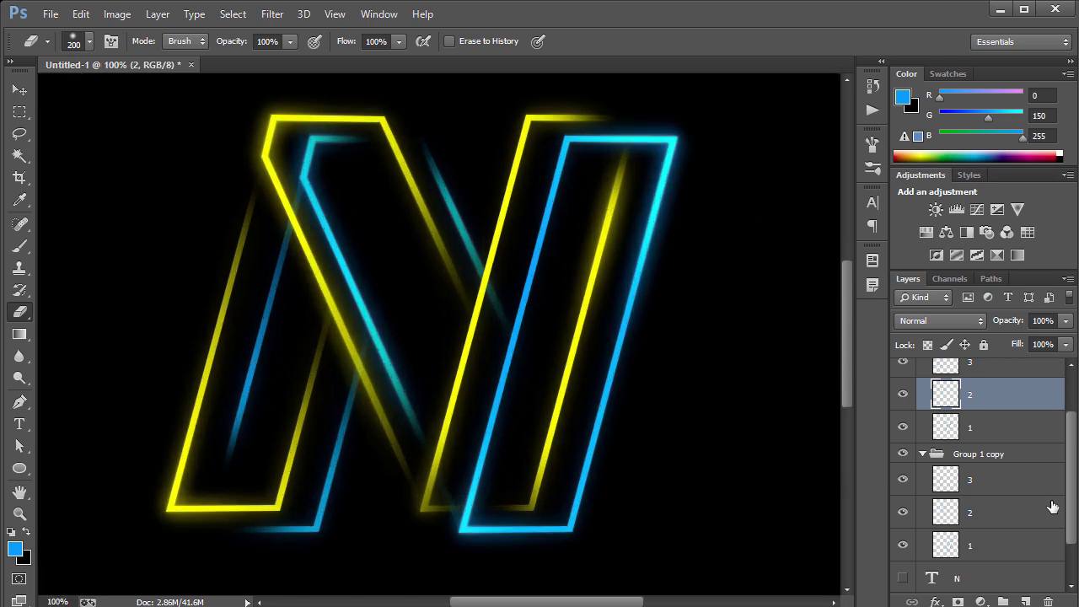
Erase the upper end of the blue left stem on layer 3 of Group 1 copy.
{"action": "left_click", "coordinate": [1009, 508]}
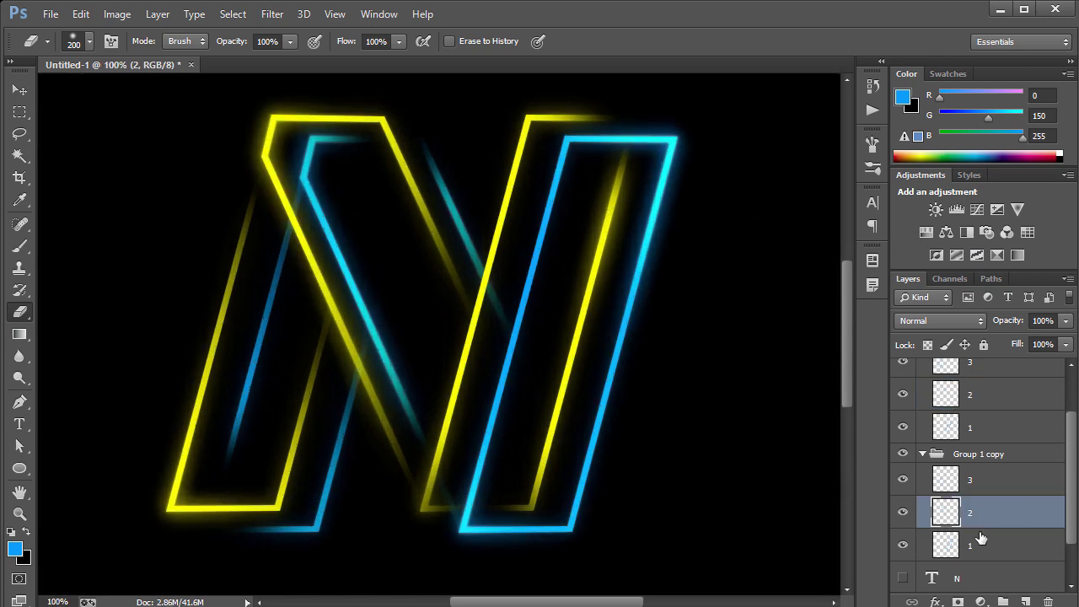
{"action": "left_click", "coordinate": [973, 482]}
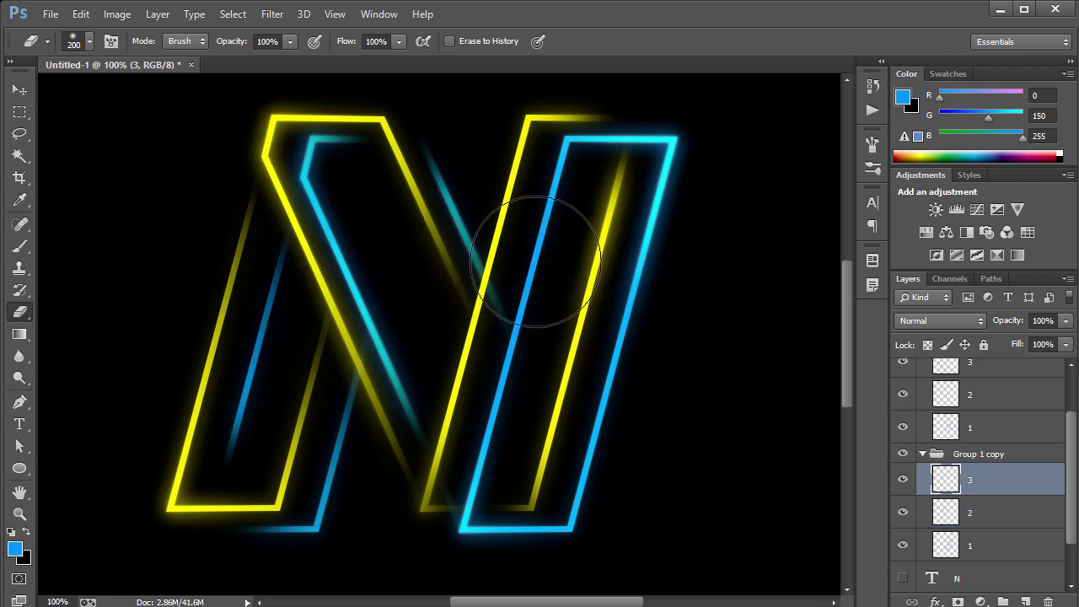
{"action": "key", "text": "ctrl+0"}
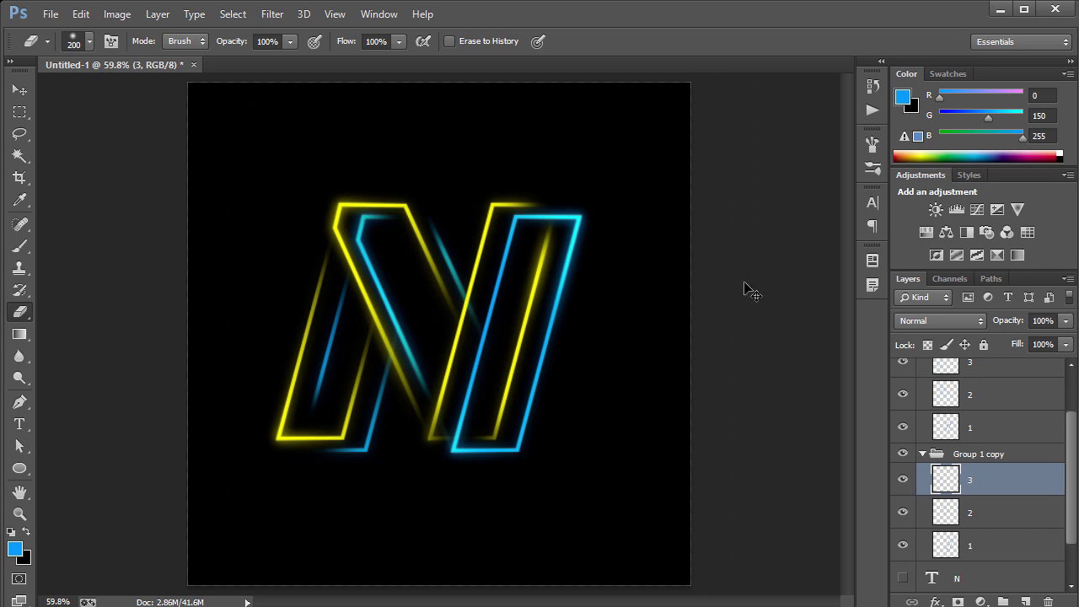
{"action": "key", "text": "v"}
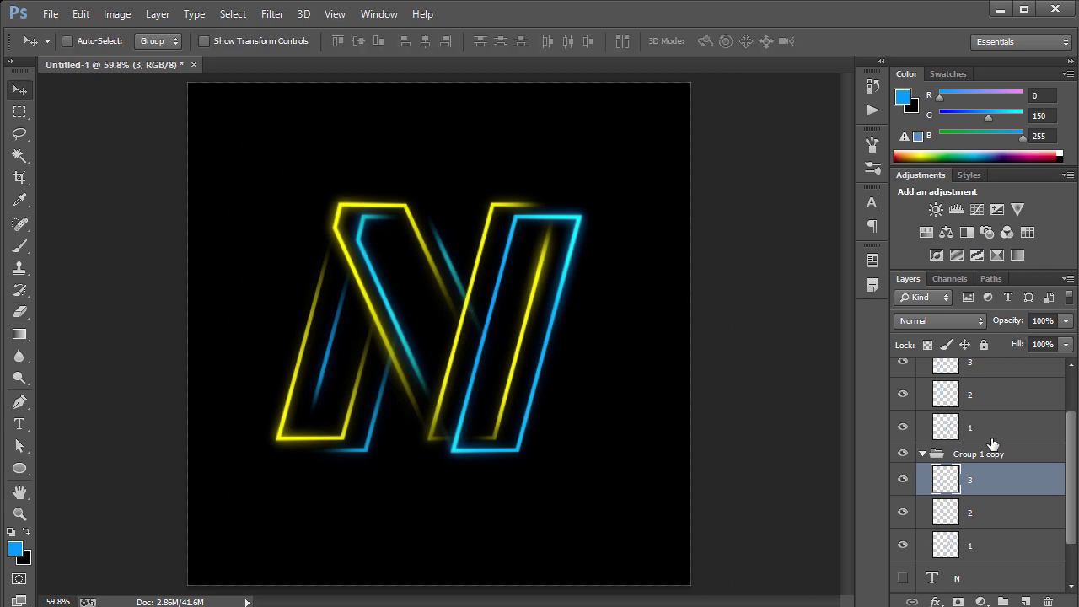
Collapse Group 1 copy 2 and Group 1 copy, duplicate both together and merge the duplicates into one layer.
{"action": "scroll", "coordinate": [986, 439], "scroll_direction": "up", "scroll_amount": 2}
{"action": "left_click", "coordinate": [922, 369]}
{"action": "left_click", "coordinate": [923, 420]}
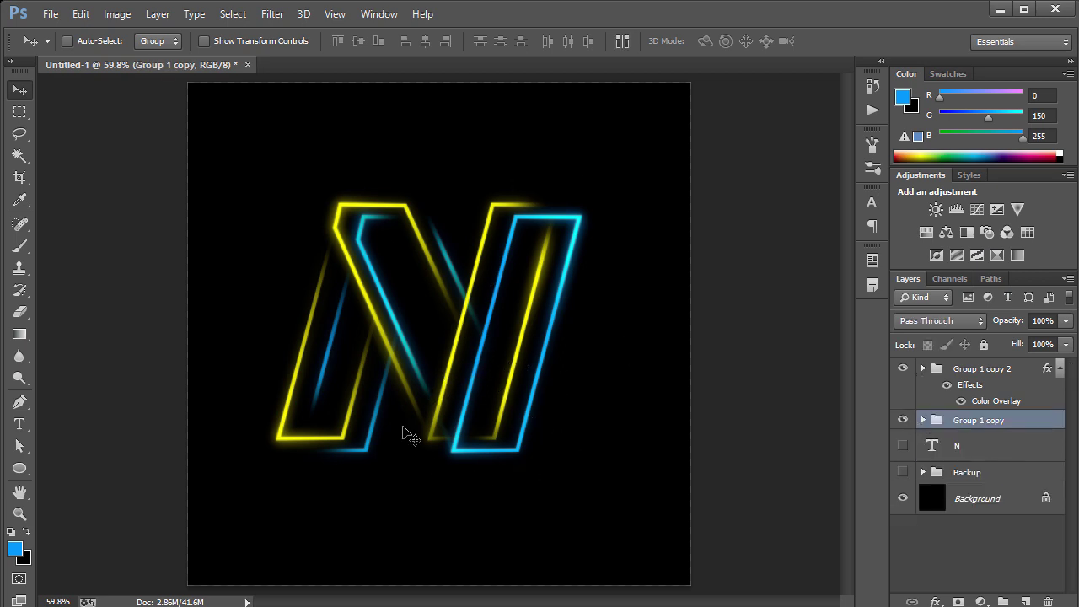
{"action": "left_click", "coordinate": [922, 368]}
{"action": "left_click", "coordinate": [922, 369]}
{"action": "left_click", "coordinate": [1060, 371]}
{"action": "left_click", "coordinate": [976, 374], "text": "shift"}
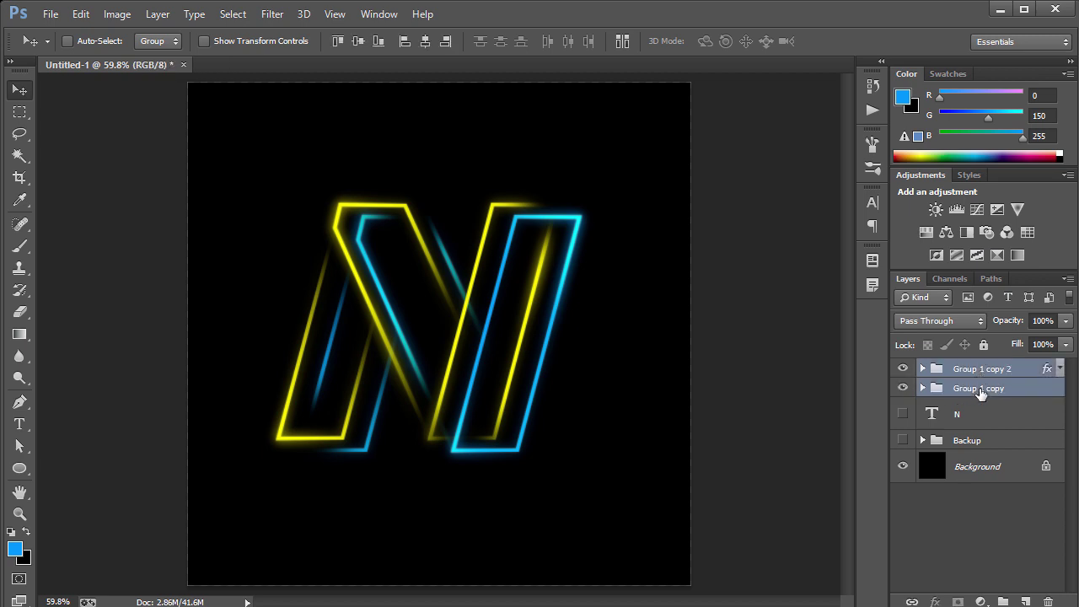
{"action": "key", "text": "ctrl+j"}
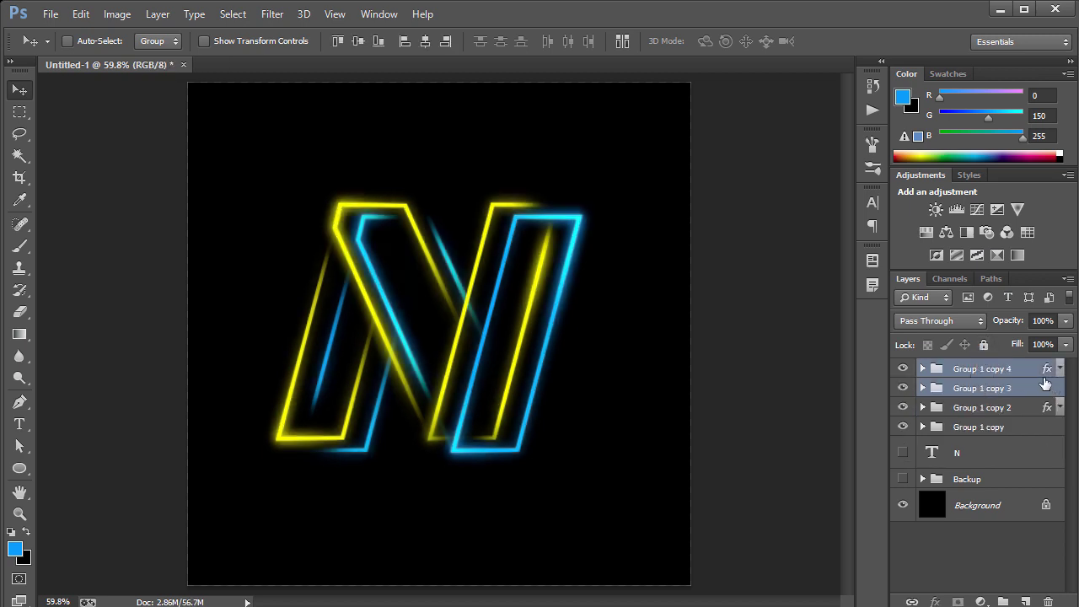
{"action": "key", "text": "ctrl+e"}
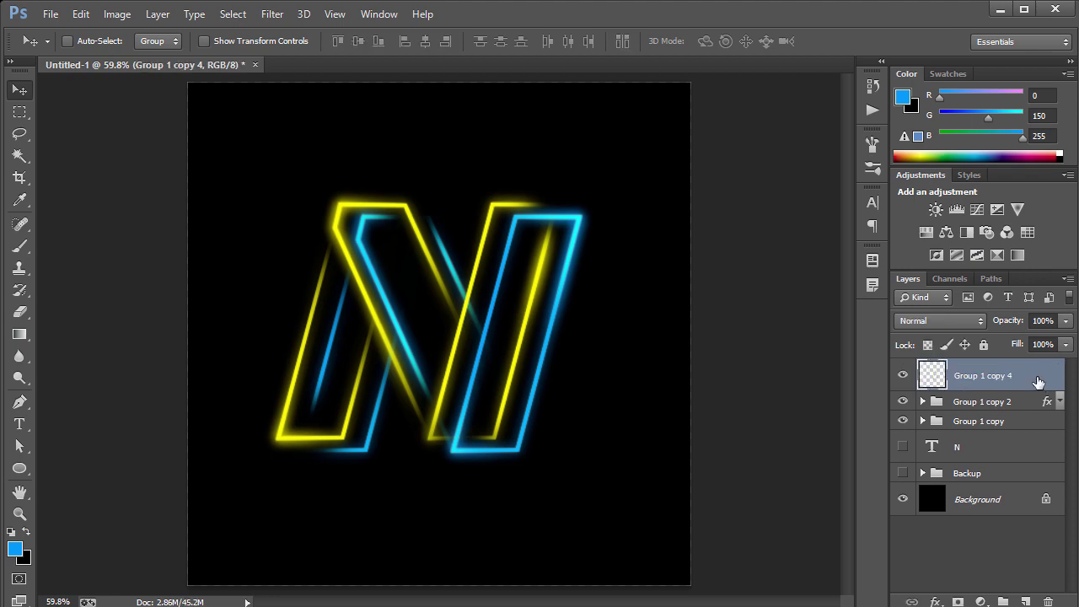
Apply a white ffffff Color Overlay to the merged Group 1 copy 4 layer.
{"action": "double_click", "coordinate": [1034, 375]}
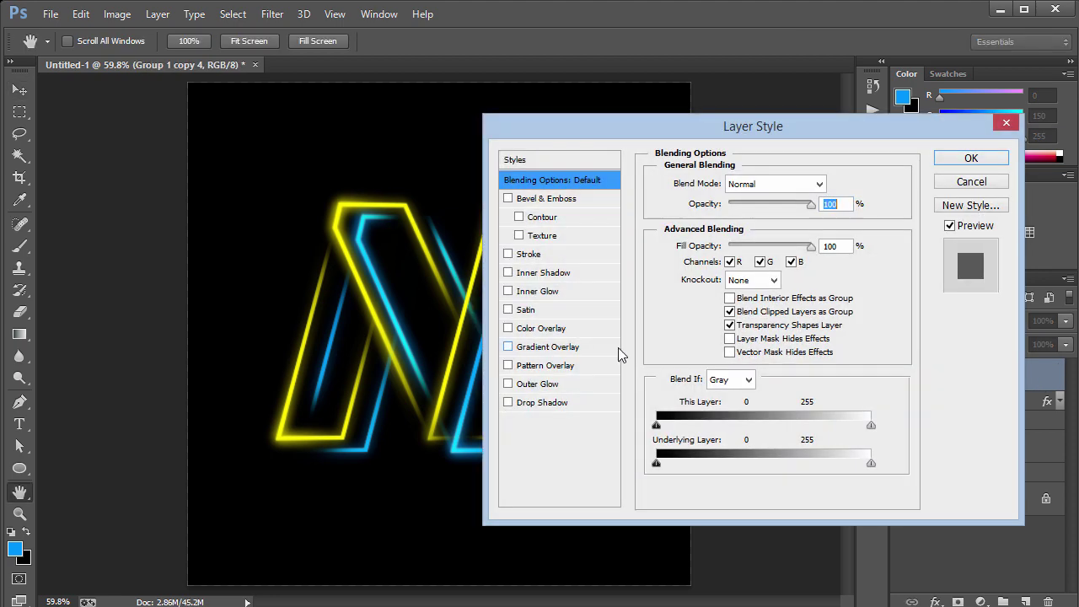
{"action": "left_click", "coordinate": [544, 327]}
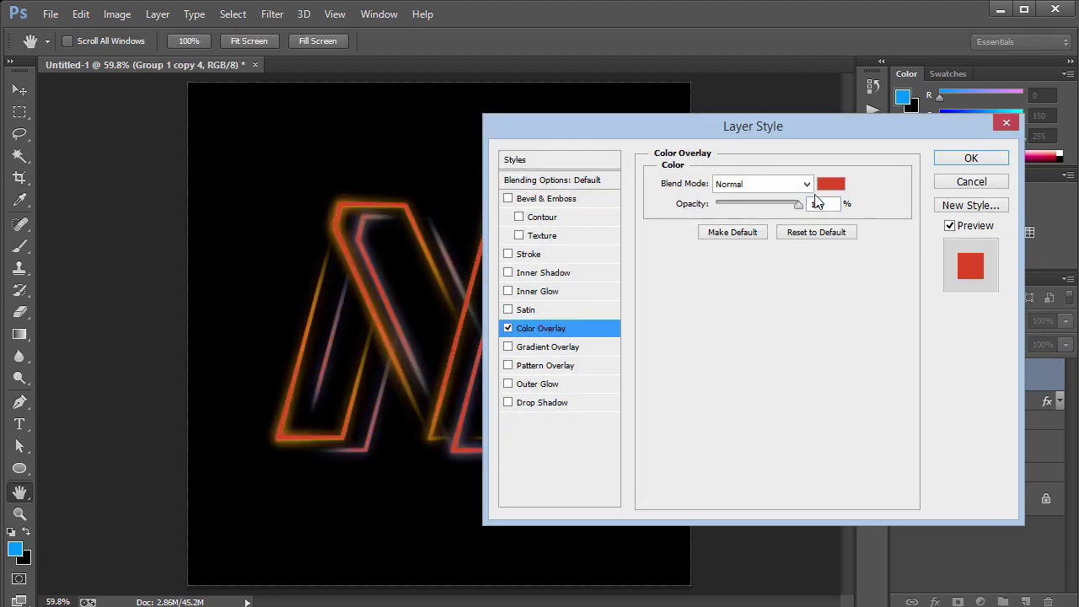
{"action": "left_click", "coordinate": [832, 183]}
{"action": "type", "text": "ffffff"}
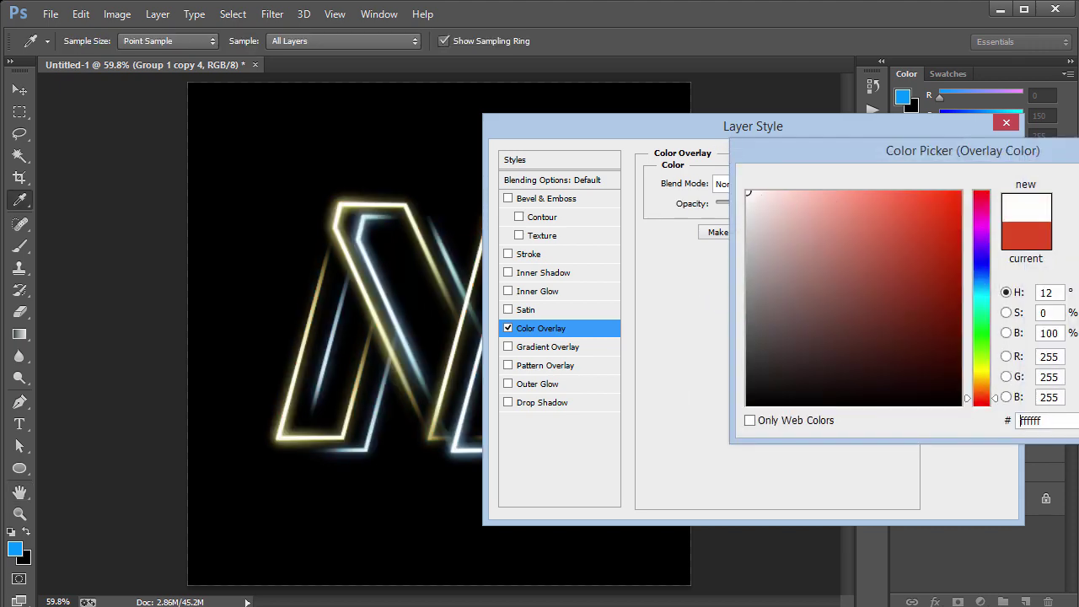
{"action": "key", "text": "Return"}
{"action": "left_click", "coordinate": [985, 159]}
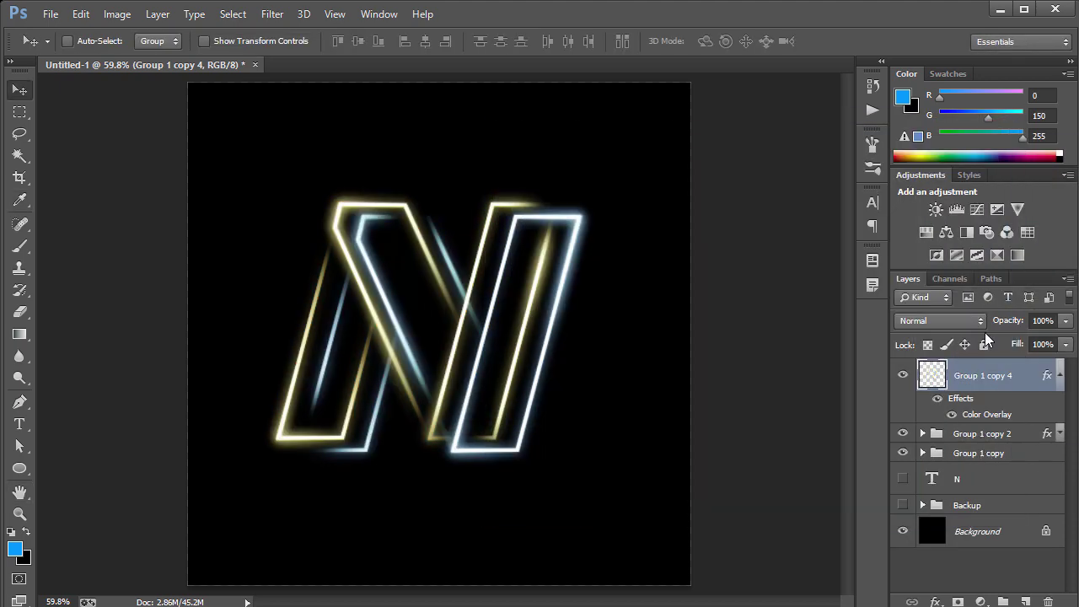
Rasterize the layer style of Group 1 copy 4 and set its blend mode to Overlay.
{"action": "left_click", "coordinate": [954, 321]}
{"action": "right_click", "coordinate": [1019, 378]}
{"action": "left_click", "coordinate": [721, 246]}
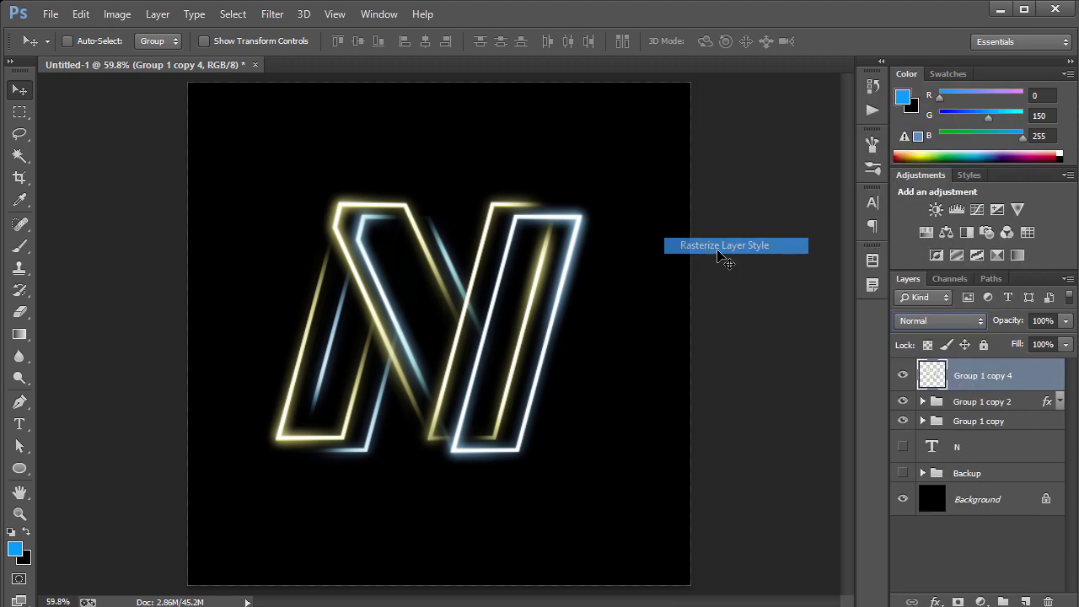
{"action": "left_click", "coordinate": [942, 321]}
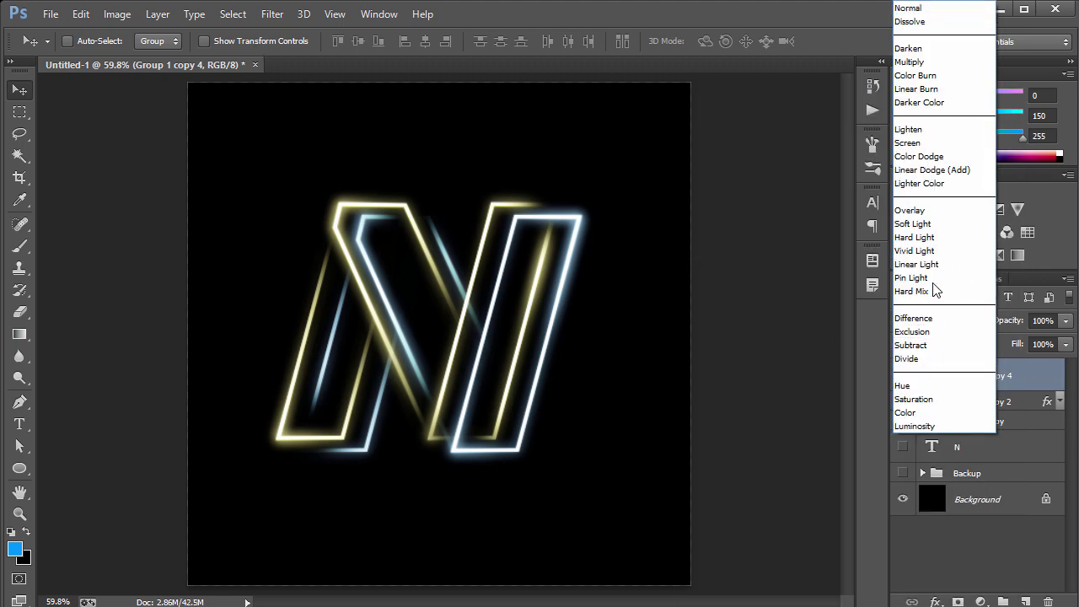
{"action": "left_click", "coordinate": [914, 209]}
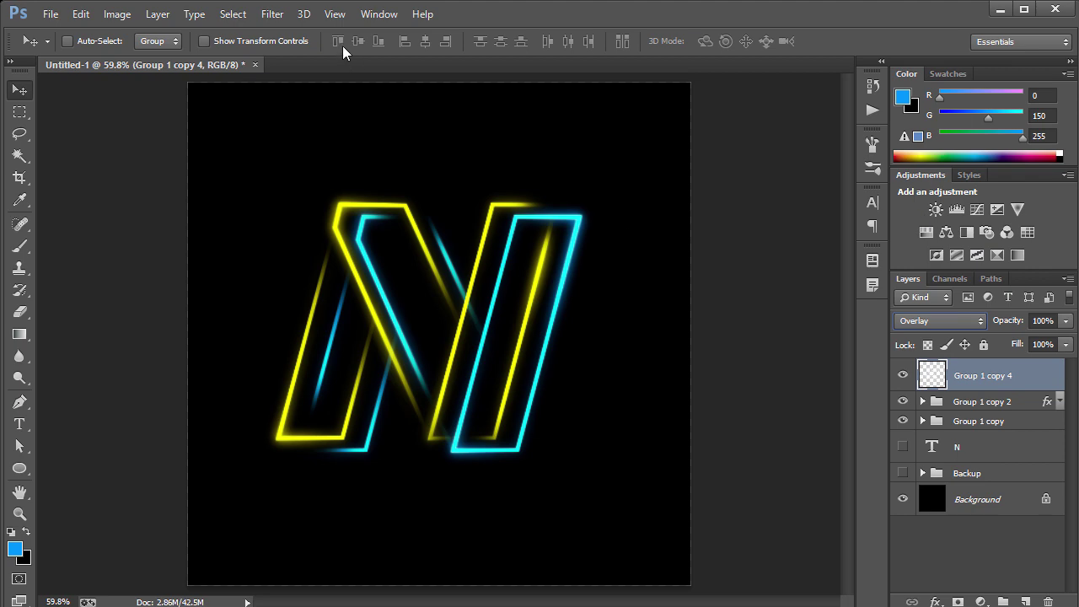
Apply a Gaussian Blur with a 20-pixel radius to the Group 1 copy 4 overlay layer.
{"action": "left_click", "coordinate": [156, 13]}
{"action": "mouse_move", "coordinate": [272, 14]}
{"action": "mouse_move", "coordinate": [321, 203]}
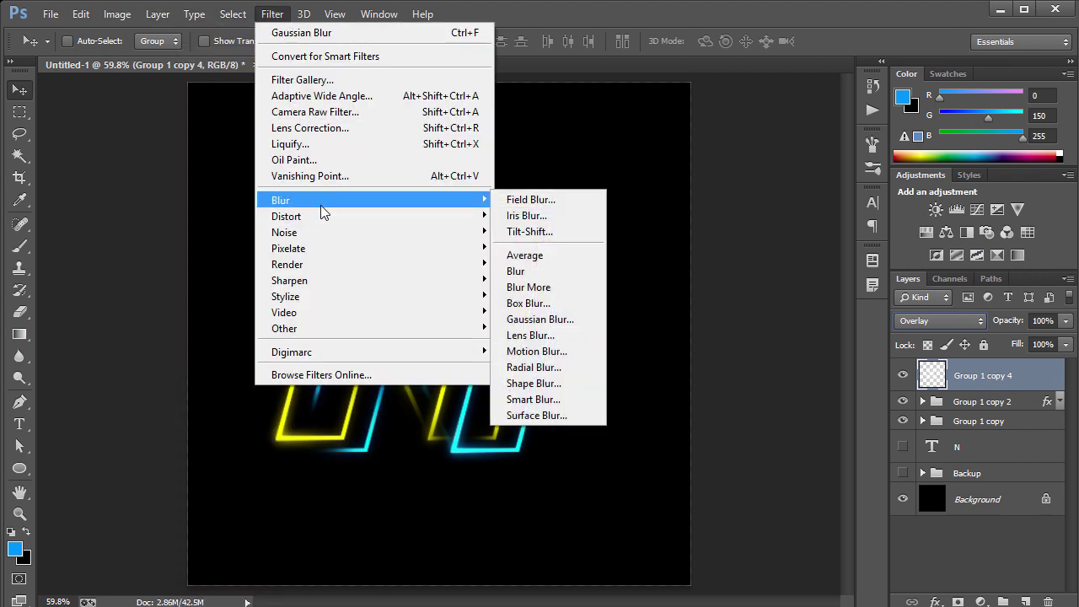
{"action": "left_click", "coordinate": [527, 318]}
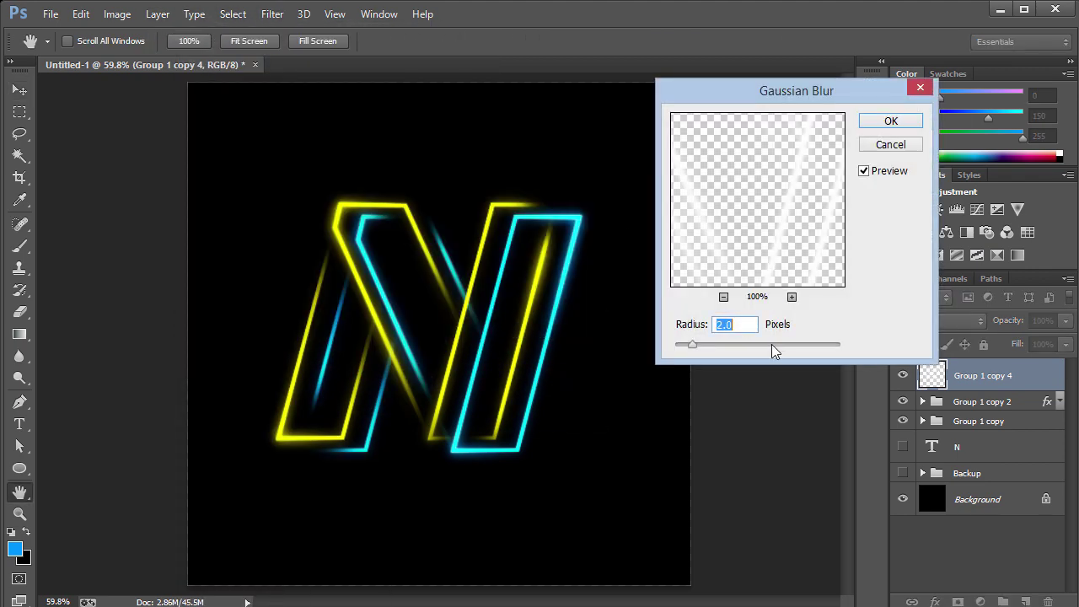
{"action": "type", "text": "10"}
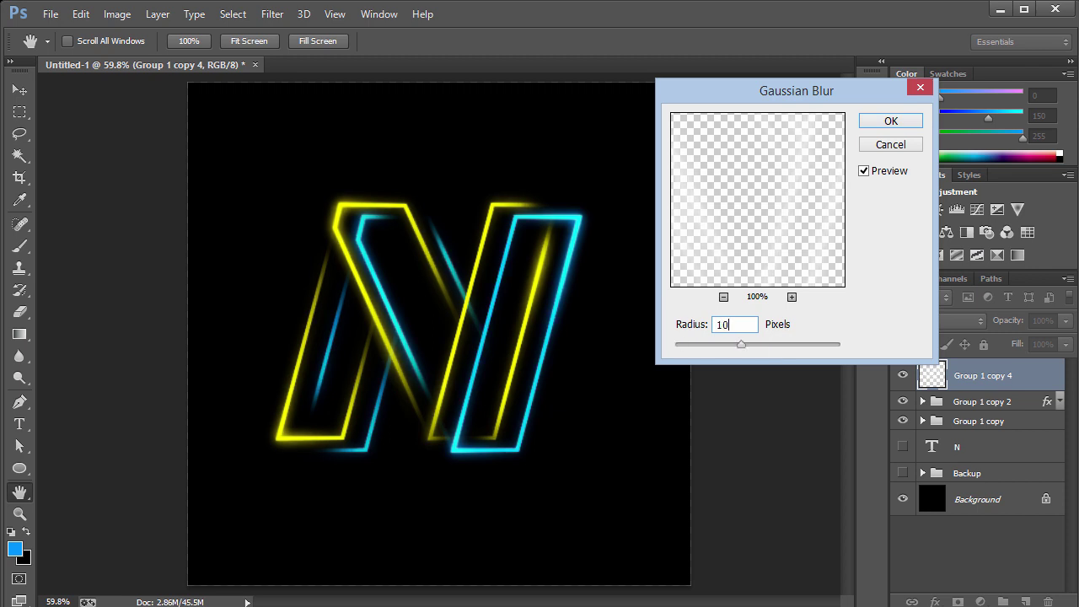
{"action": "key", "text": "BackSpace"}
{"action": "key", "text": "BackSpace"}
{"action": "type", "text": "20"}
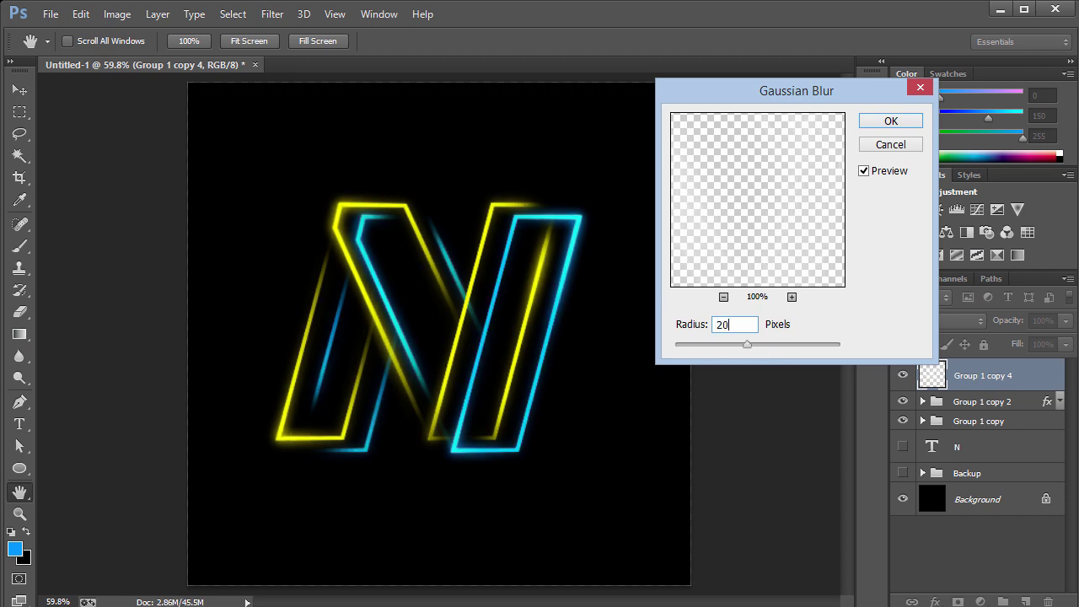
{"action": "key", "text": "Return"}
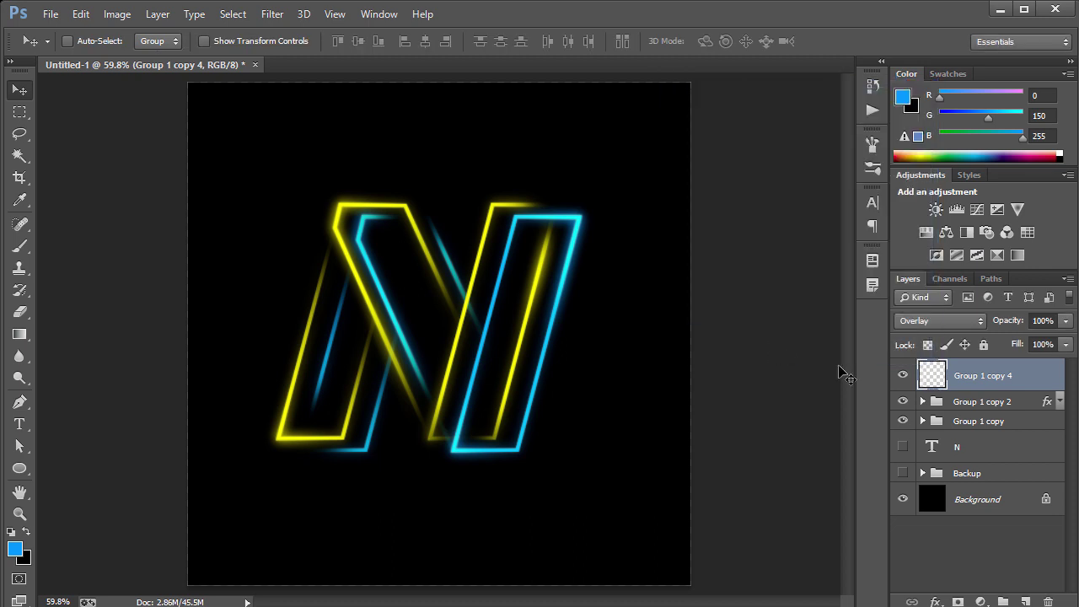
Compare the glow with Group 1 copy 4 hidden and shown, and group it together with Group 1 copy 2 and Group 1 copy.
{"action": "left_click", "coordinate": [902, 375]}
{"action": "left_click", "coordinate": [903, 375]}
{"action": "left_click", "coordinate": [903, 375]}
{"action": "left_click", "coordinate": [903, 375]}
{"action": "left_click", "coordinate": [1021, 423], "text": "shift"}
{"action": "key", "text": "ctrl+g"}
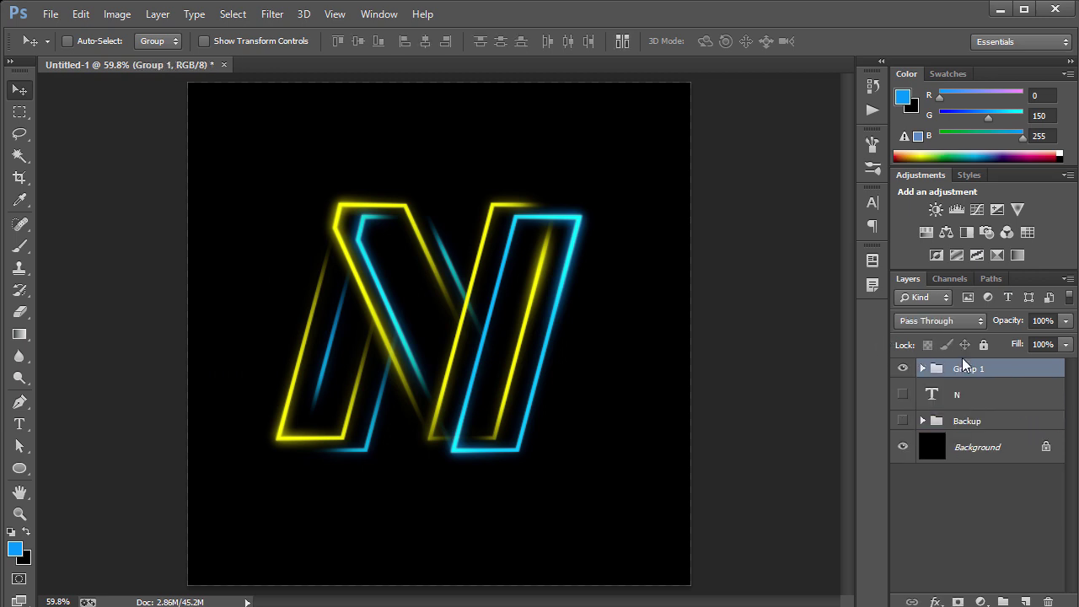
Center the grouped neon letter horizontally and vertically on the whole canvas and clear the selection.
{"action": "key", "text": "ctrl+a"}
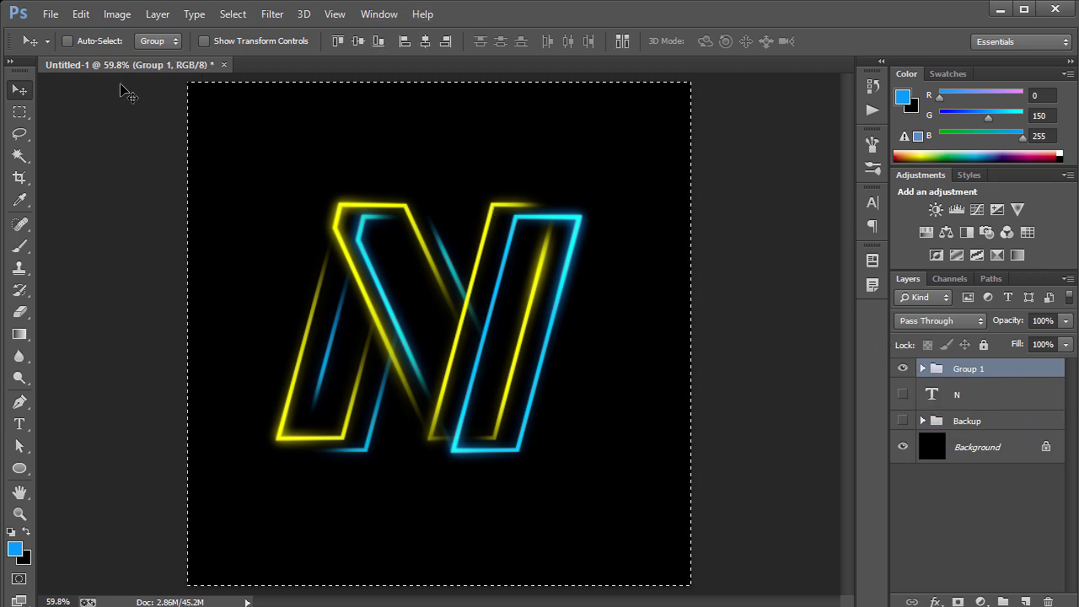
{"action": "left_click", "coordinate": [424, 41]}
{"action": "left_click", "coordinate": [358, 40]}
{"action": "key", "text": "ctrl+d"}
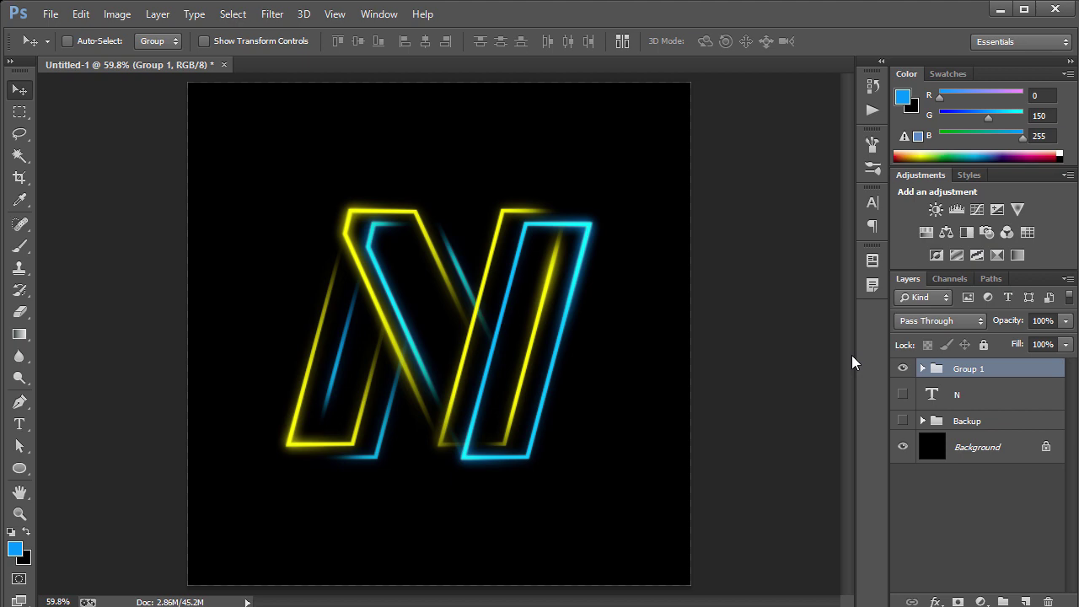
{"action": "key", "text": "ctrl+plus"}
{"action": "key", "text": "ctrl+minus"}
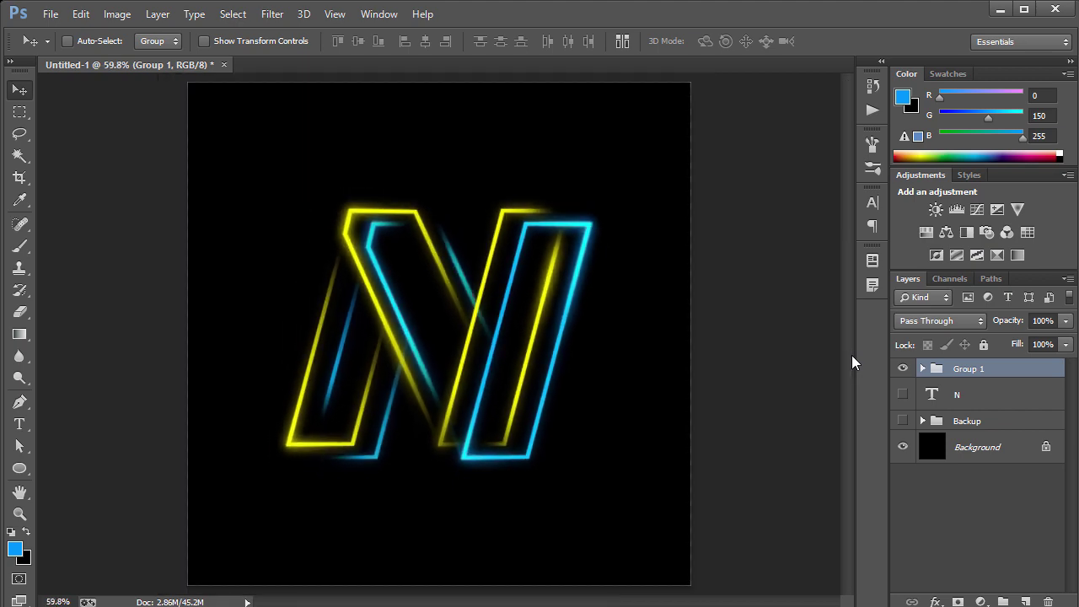